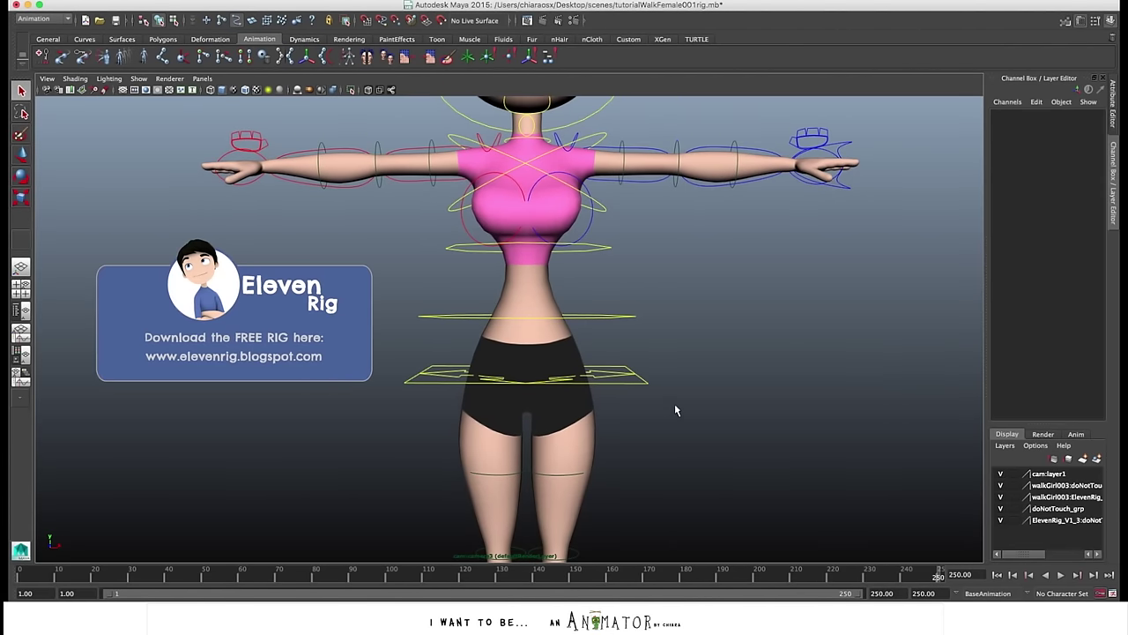
Adjust the rig's Female Hips, Female Waist and Female Breasts attributes, with waist and breasts at 10
alt+right_drag(675, 404, 387, 332)
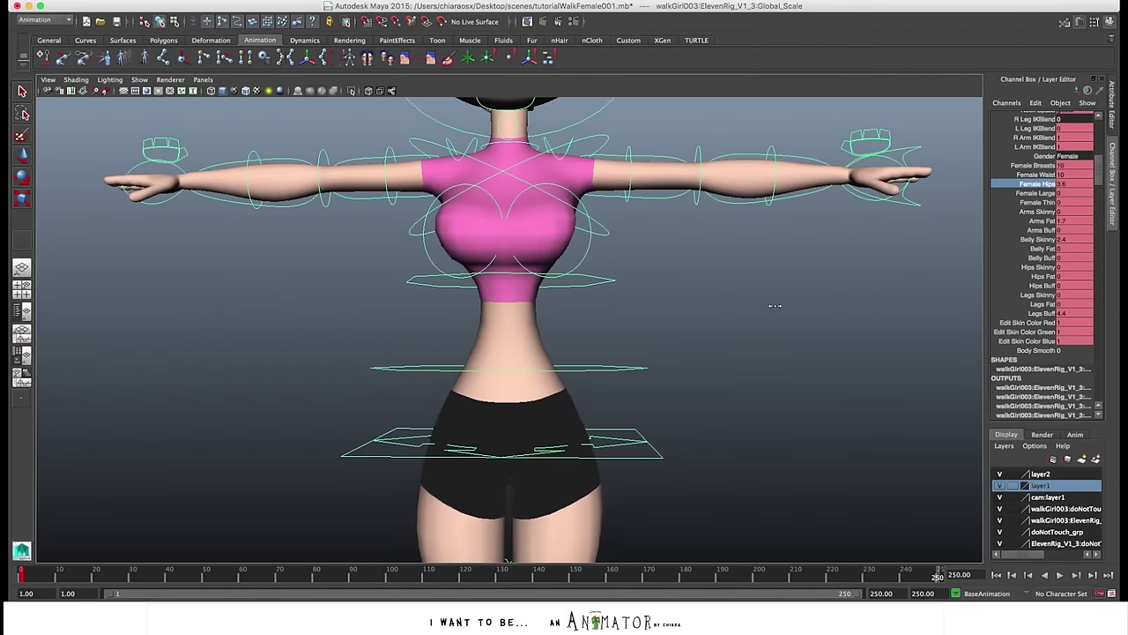
middle_drag(1100, 210, 1120, 210)
click(1035, 174)
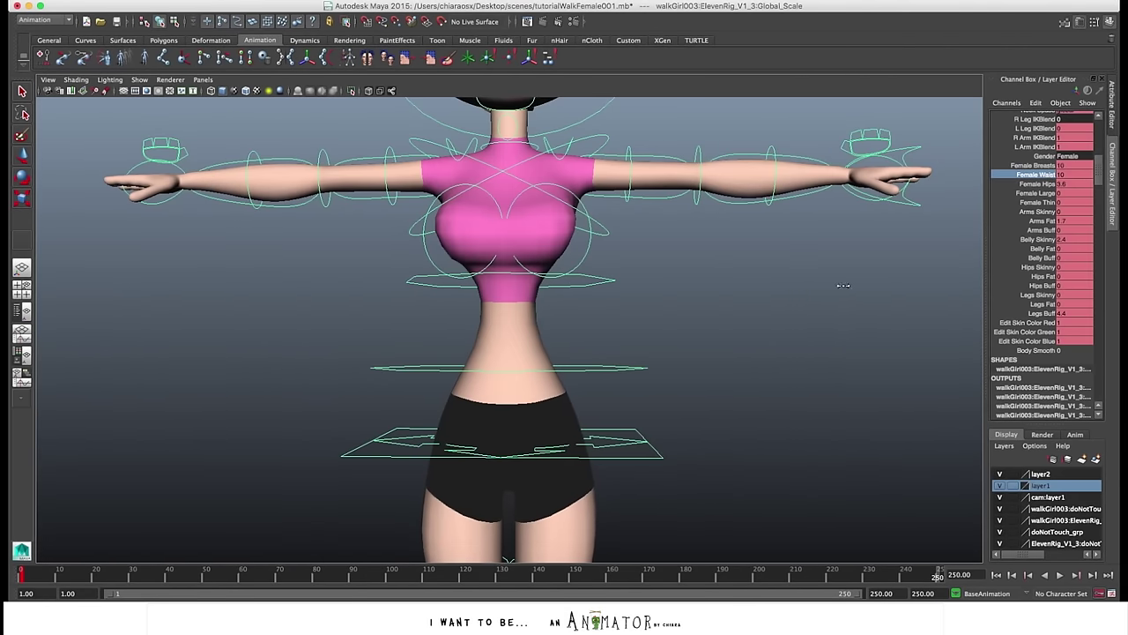
mouse_move(843, 286)
middle_down()
mouse_move(705, 296)
mouse_move(850, 286)
middle_up()
click(1042, 166)
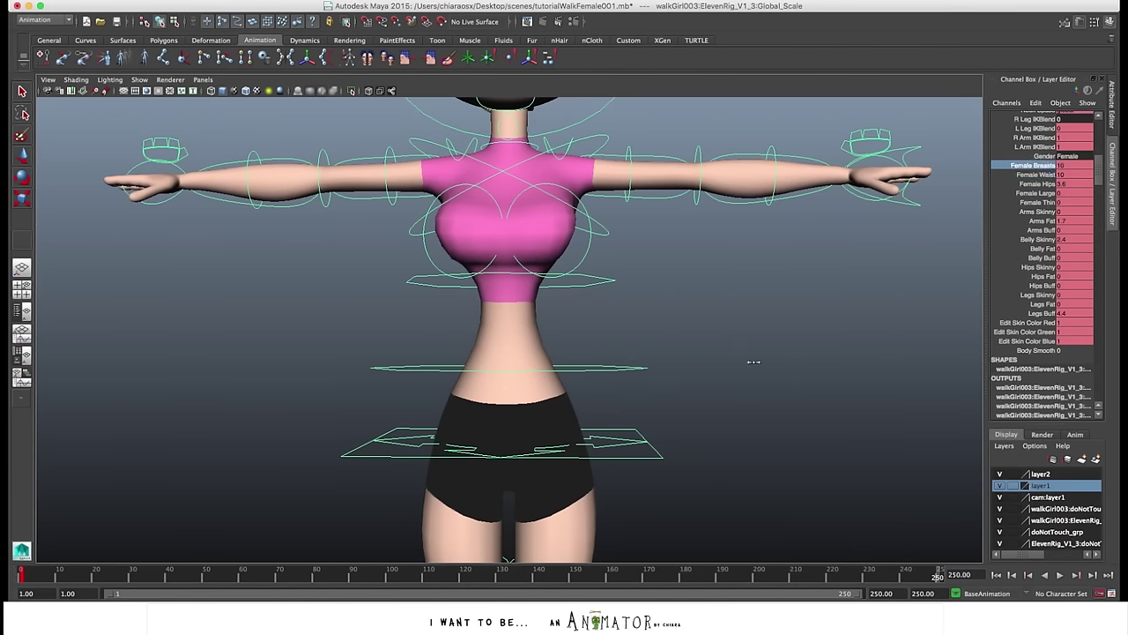
middle_drag(754, 361, 796, 367)
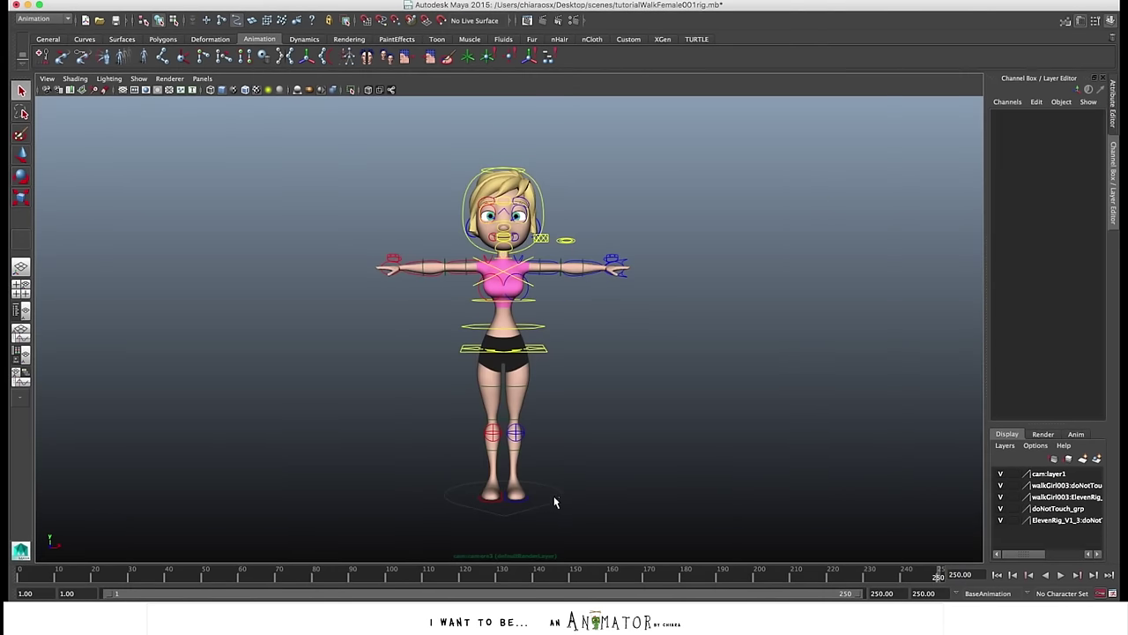
Create a display layer containing the character's head, hair and eye geometry
drag(555, 501, 442, 166)
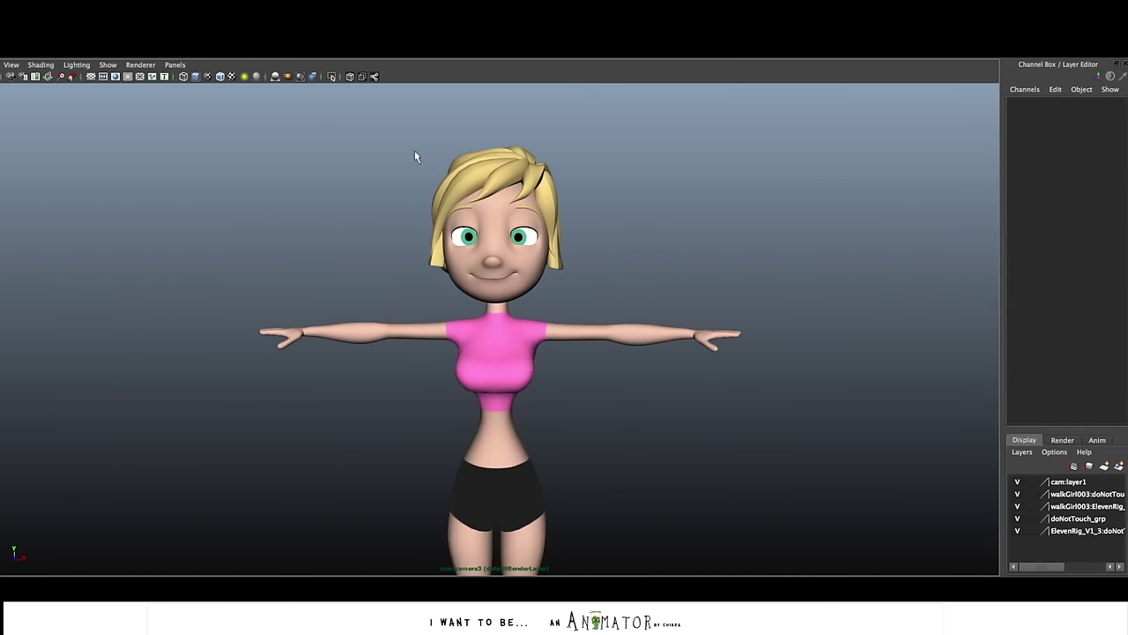
drag(395, 133, 624, 270)
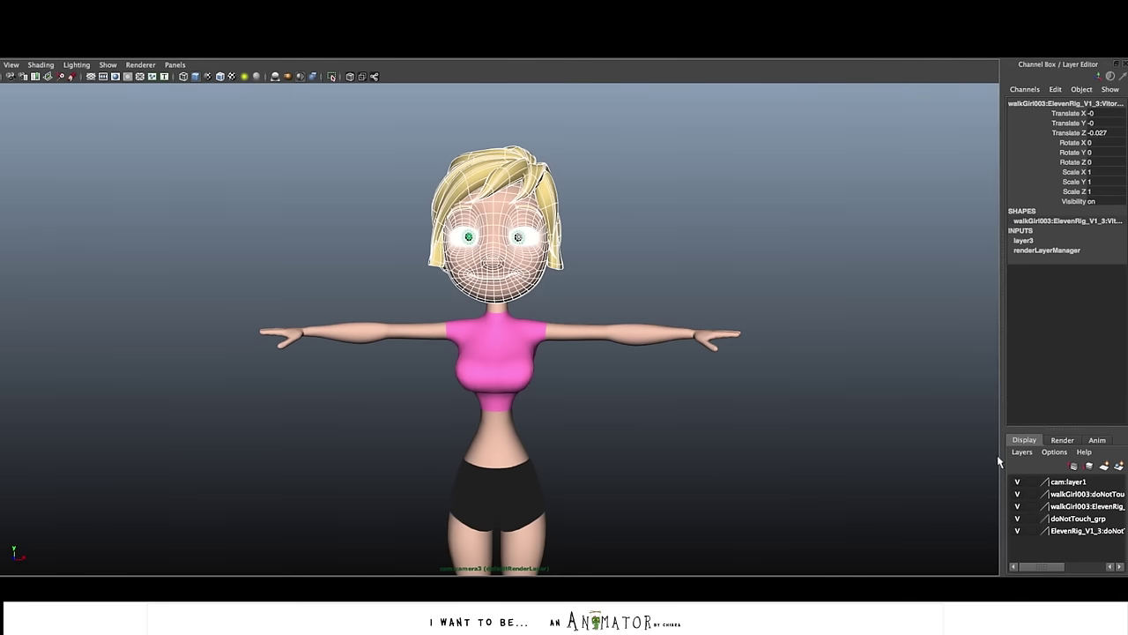
click(1021, 452)
click(1058, 479)
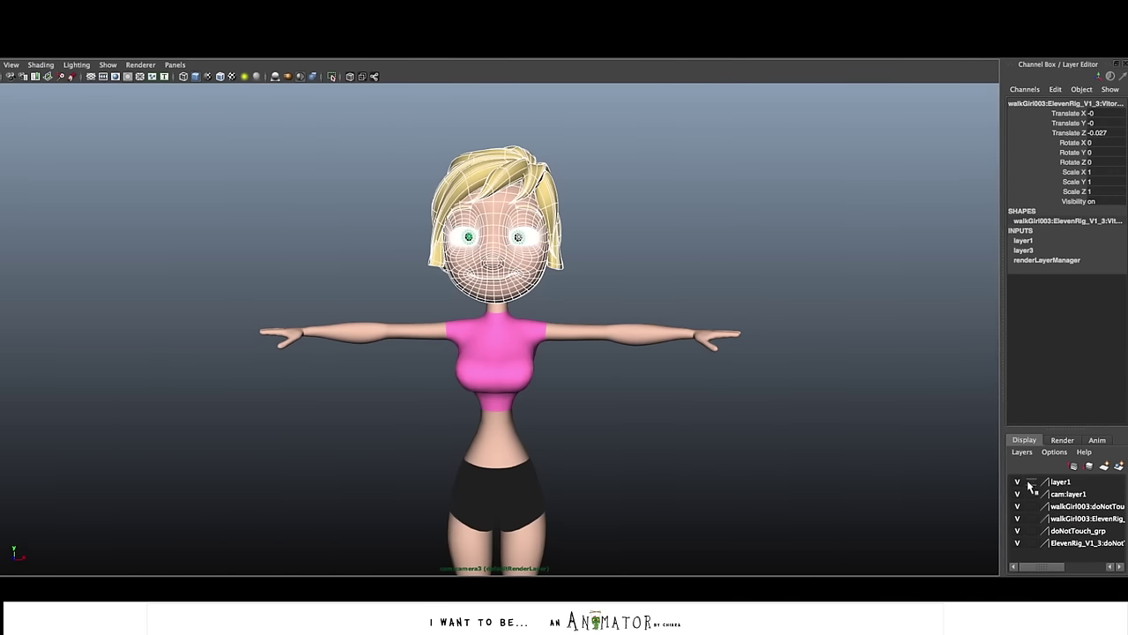
Hide the new head layer, name it Head_geo and give it a dark blue colour
click(1017, 482)
double_click(1061, 482)
double_click(620, 268)
text(Head_geo)
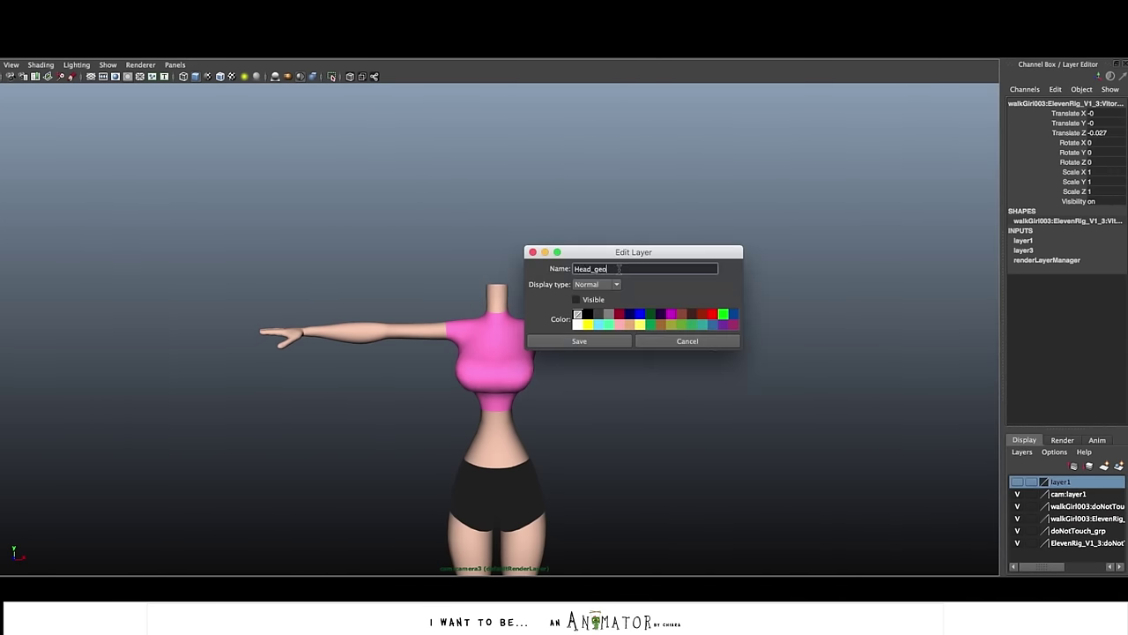
click(629, 314)
click(579, 340)
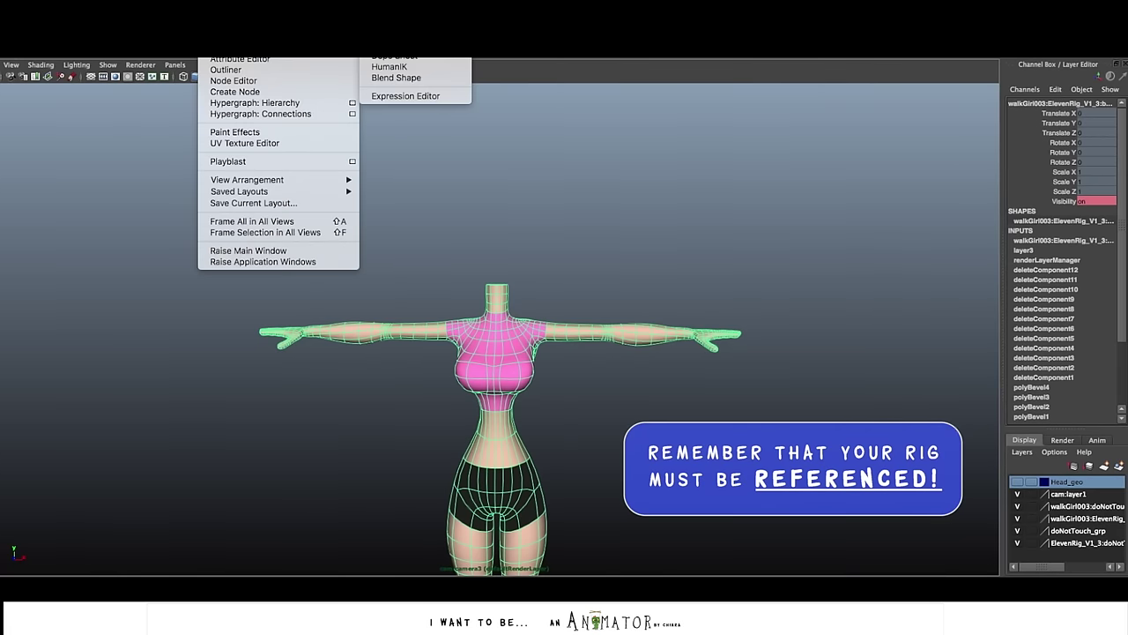
Create a Lambert material in Hypershade and make it fully transparent
click(388, 32)
click(290, 193)
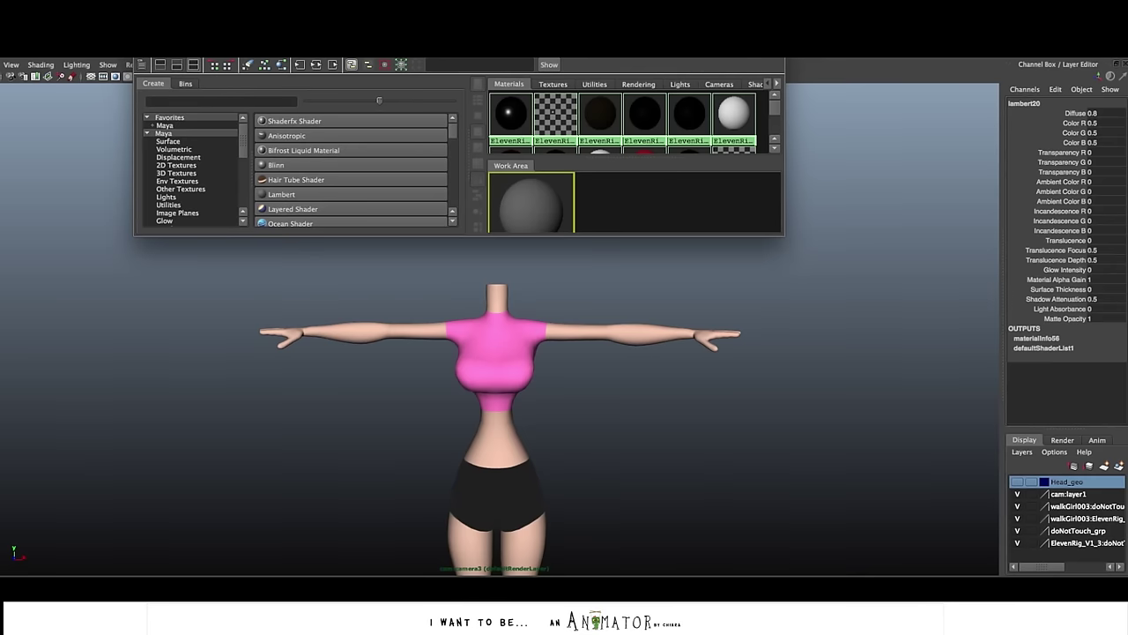
double_click(531, 210)
drag(1019, 254, 1098, 252)
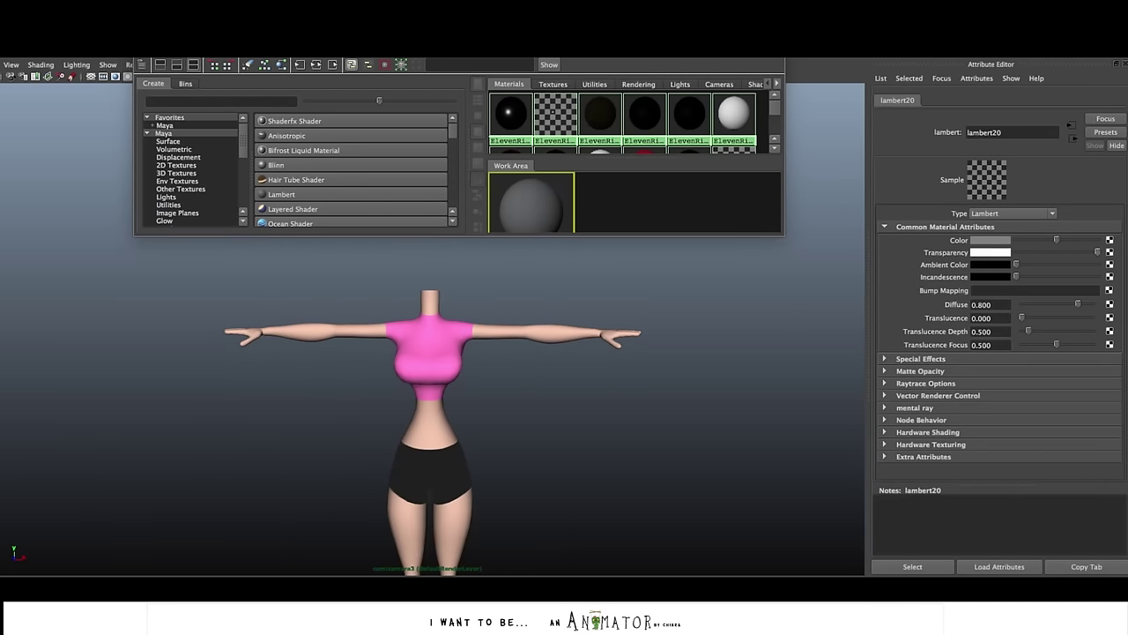
Assign the transparent Lambert to the body's upper faces, from the neck and arms down to the waist, and return to object mode
click(430, 333)
right_click(432, 317)
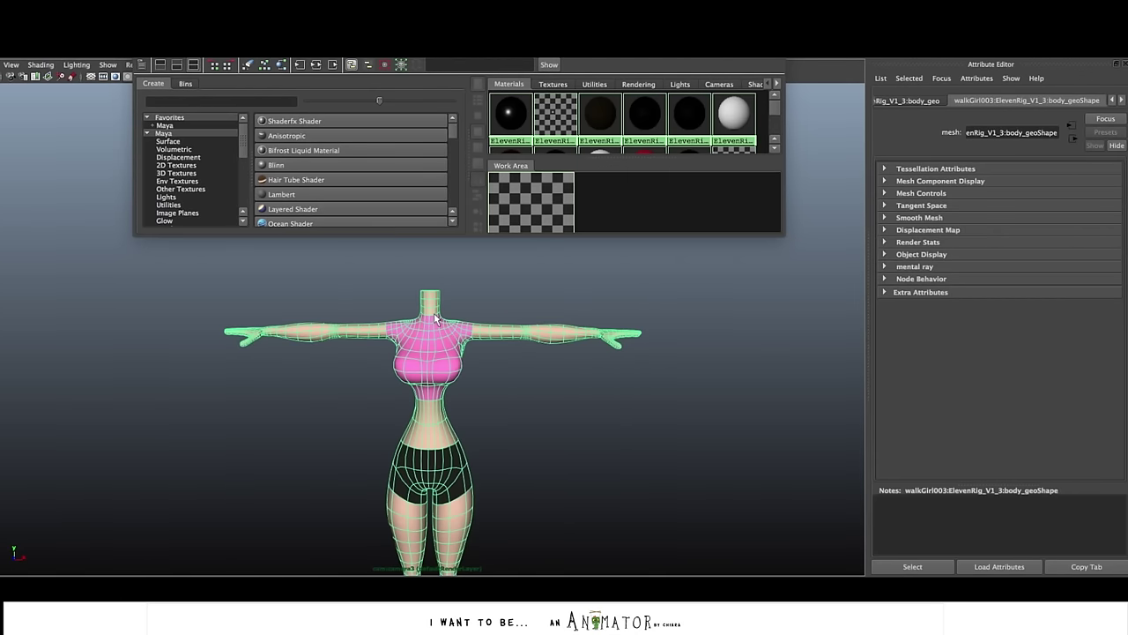
right_drag(433, 314, 436, 343)
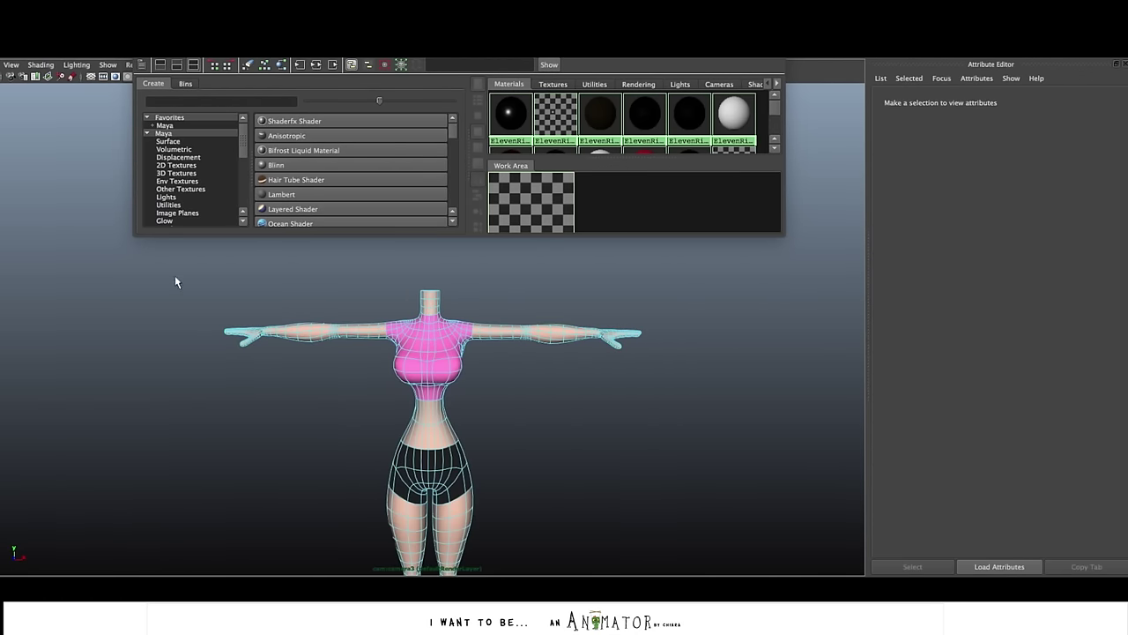
drag(202, 262, 746, 419)
right_drag(528, 192, 519, 164)
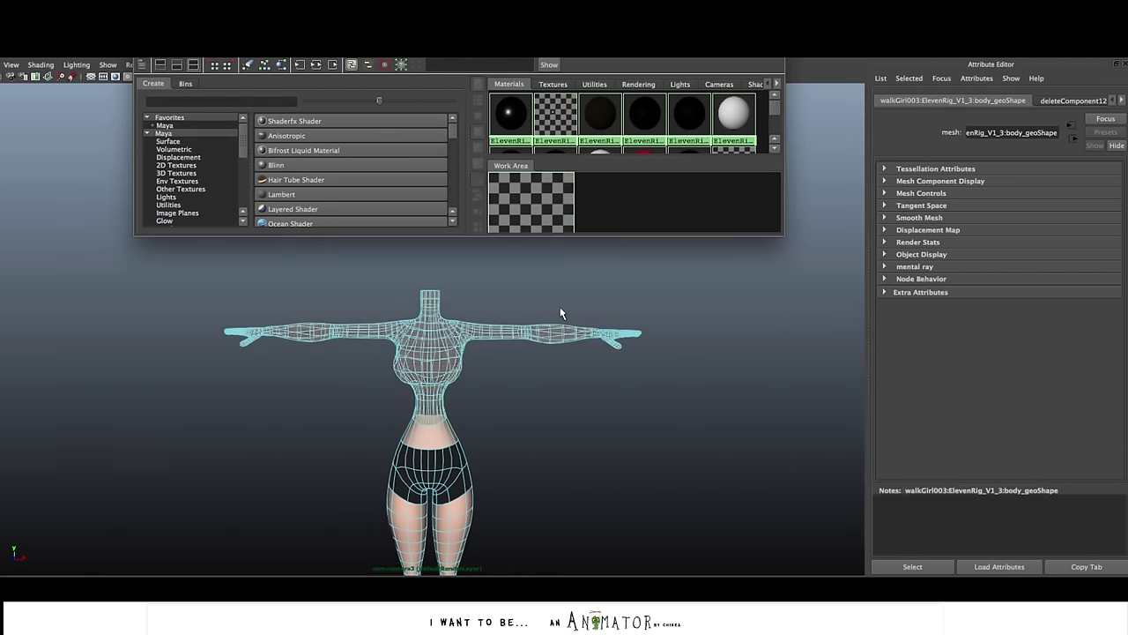
click(562, 309)
right_drag(607, 337, 651, 324)
alt+middle_drag(594, 394, 606, 300)
mouse_move(605, 324)
alt+mouse_down()
mouse_move(622, 325)
mouse_move(598, 321)
alt+mouse_up()
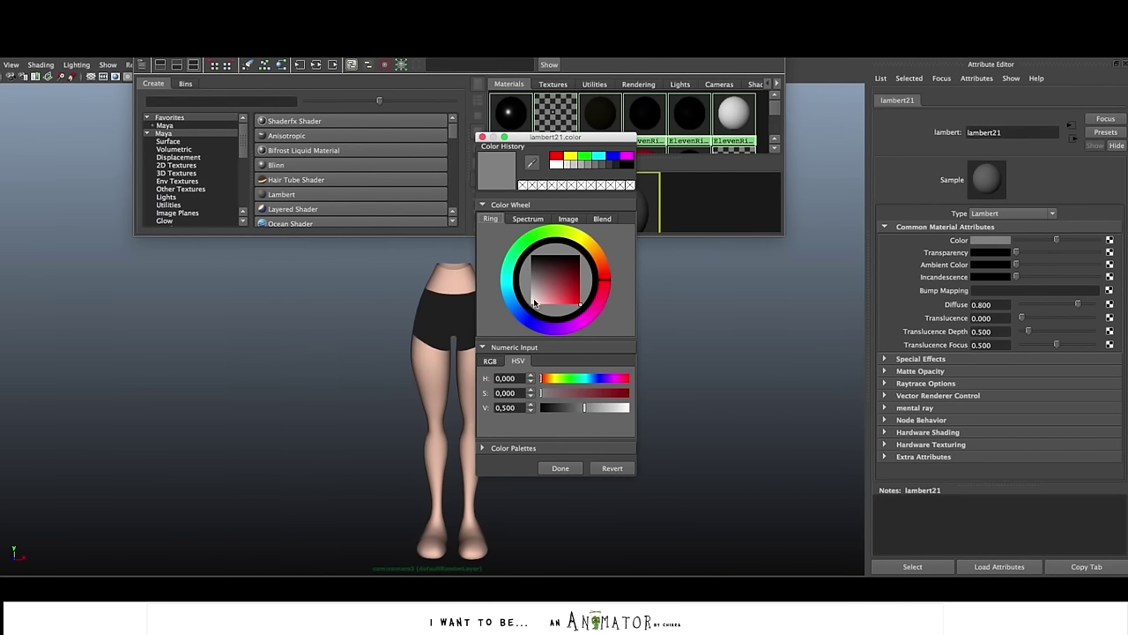
Set the second Lambert material's colour to teal
drag(515, 305, 509, 280)
click(567, 283)
click(561, 468)
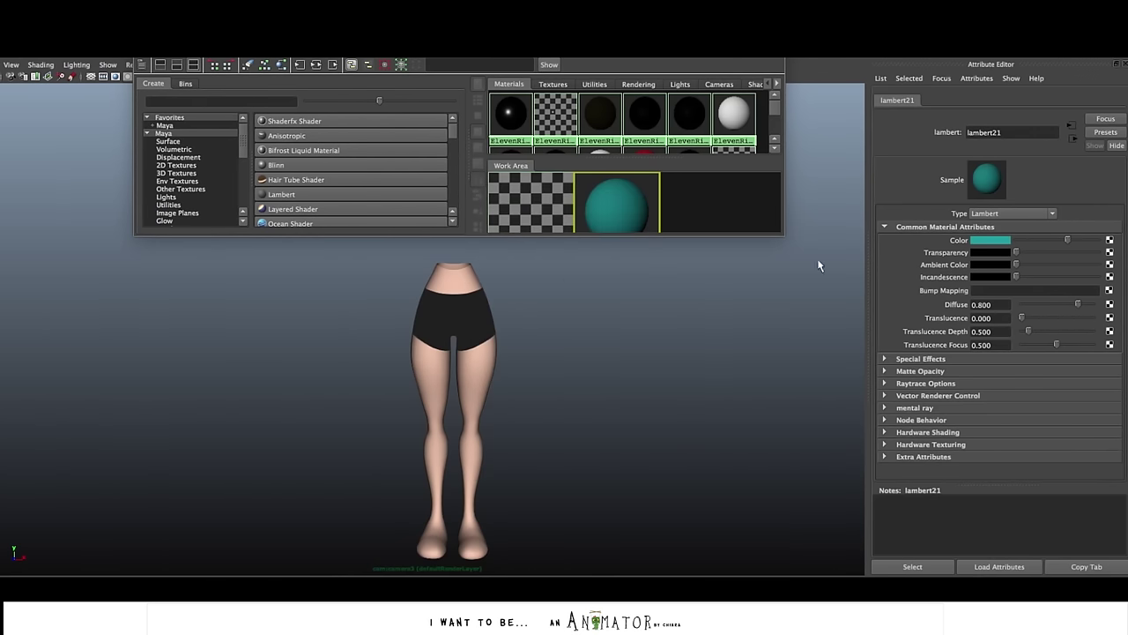
Create a third Lambert material with a pink colour (H 331.844, S 0.646, V 0.937) and raise its diffuse value
click(282, 194)
click(990, 242)
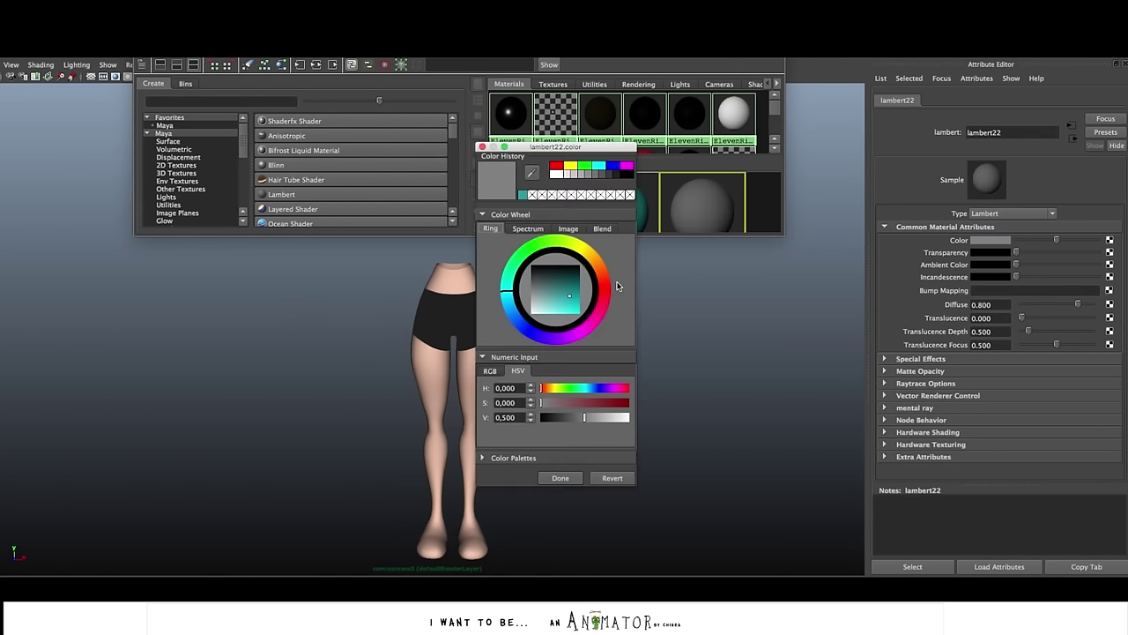
drag(602, 304, 561, 308)
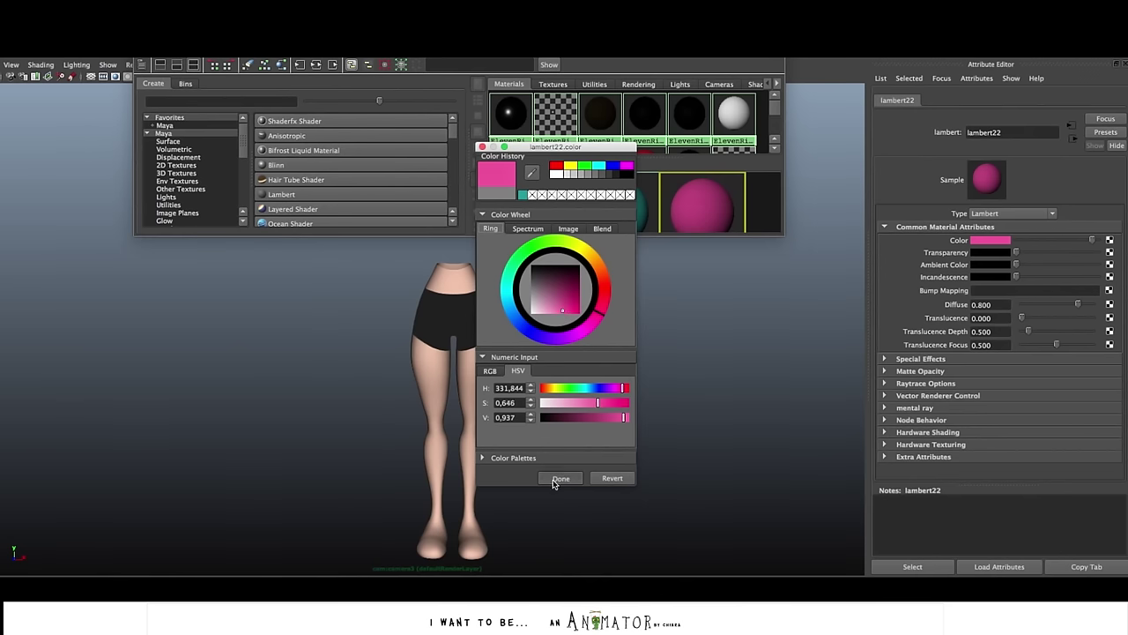
click(561, 477)
drag(1077, 304, 1109, 306)
Assign the pink material to the character's left leg faces and teal to the right leg faces, then return to object mode
click(476, 324)
right_drag(476, 323, 477, 350)
drag(455, 374, 517, 495)
right_drag(701, 195, 698, 172)
right_drag(620, 194, 619, 165)
right_drag(478, 315, 532, 300)
click(555, 295)
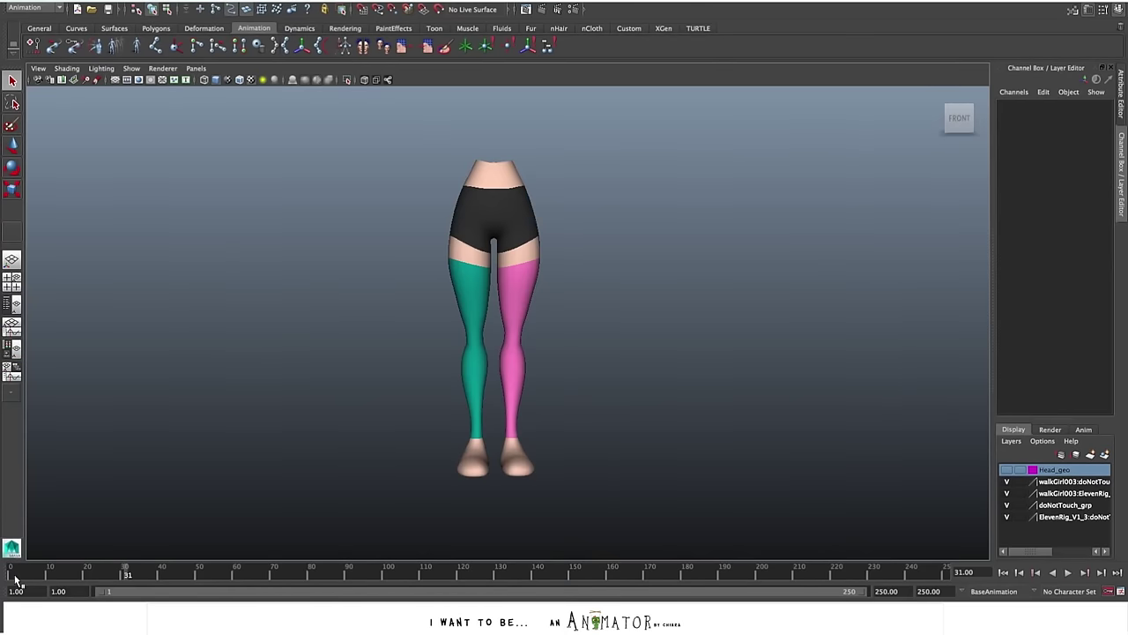
Set the animation end time to frame 31 and play back the timeline
key(alt+v)
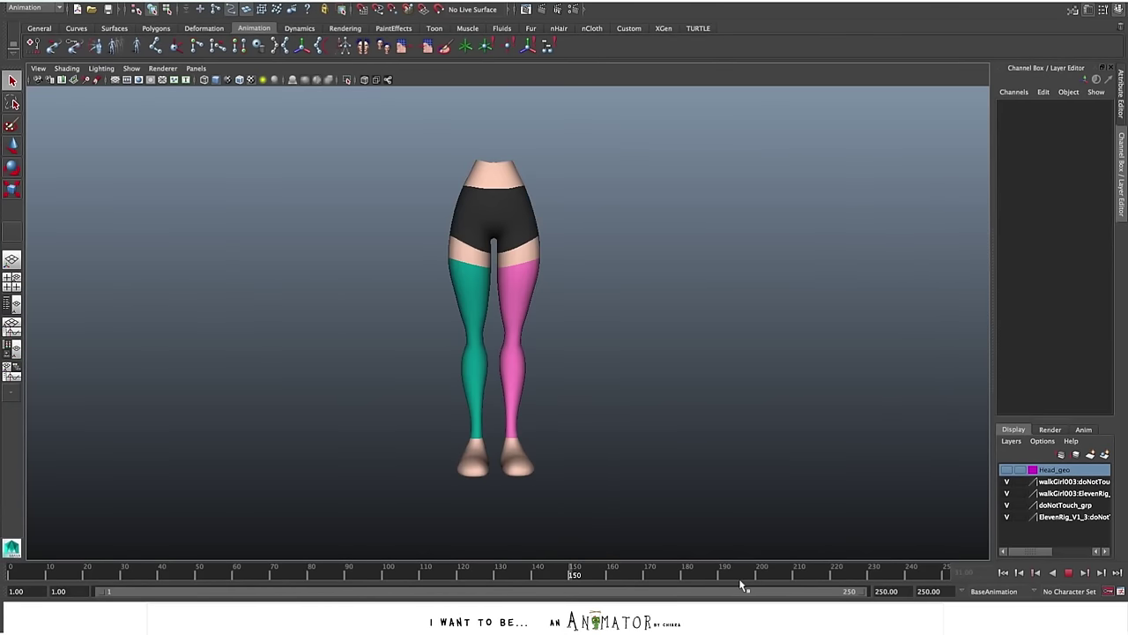
double_click(227, 572)
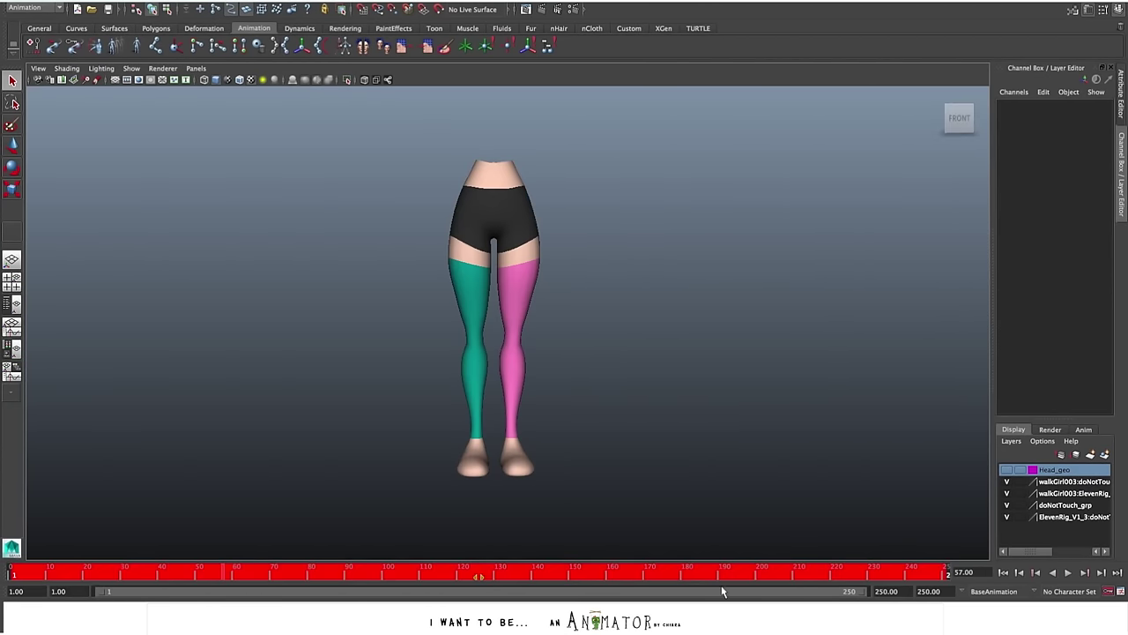
double_click(939, 592)
text(31)
key(Return)
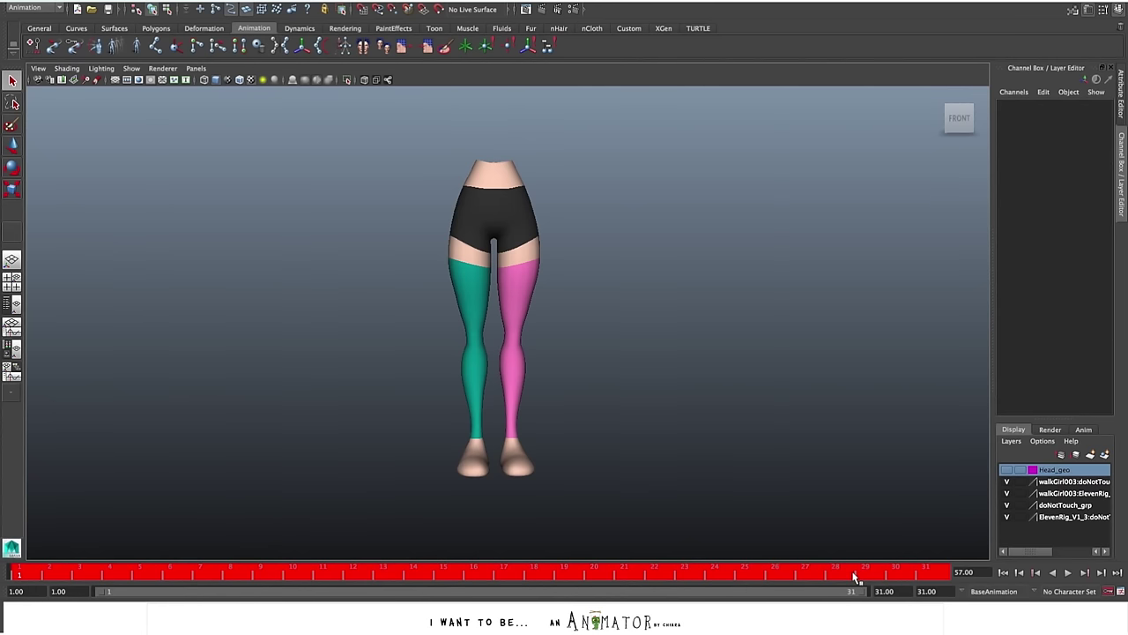
click(853, 575)
key(alt+v)
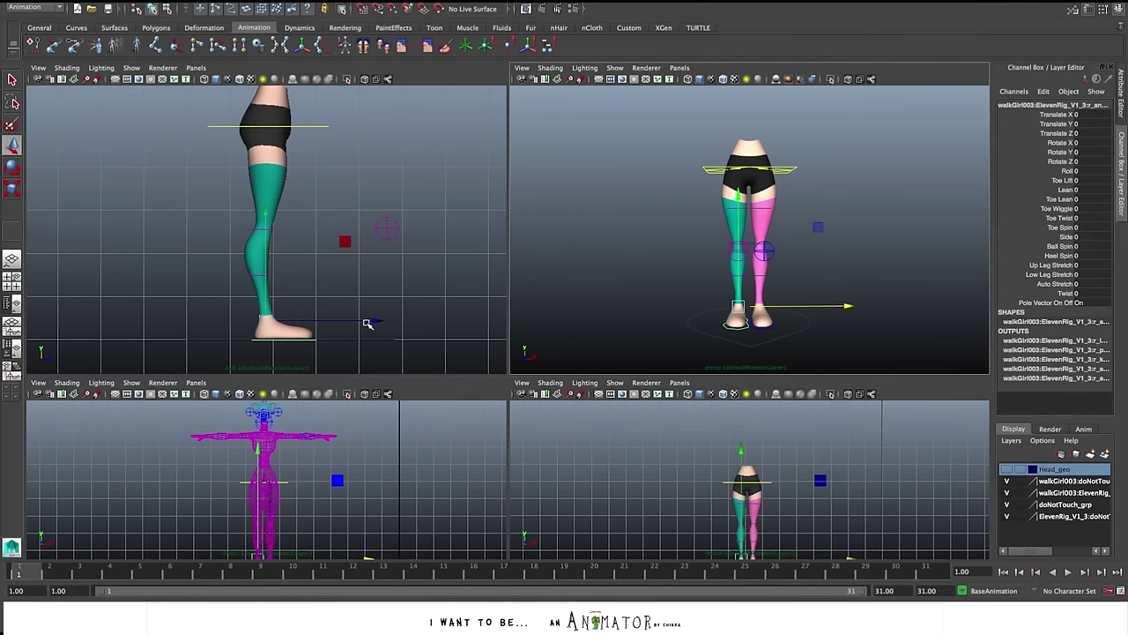
Pose a stride at frame 1: right foot forward to Translate Z 1.338, left foot back to -2.061, and hips lowered
drag(370, 320, 432, 320)
click(303, 339)
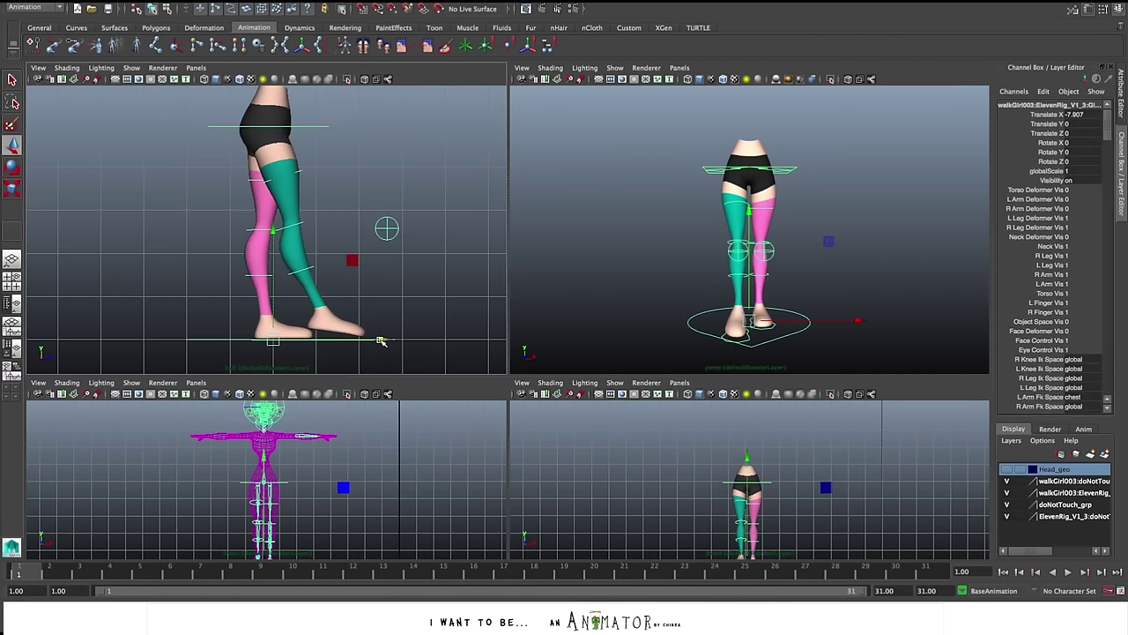
click(800, 292)
click(371, 320)
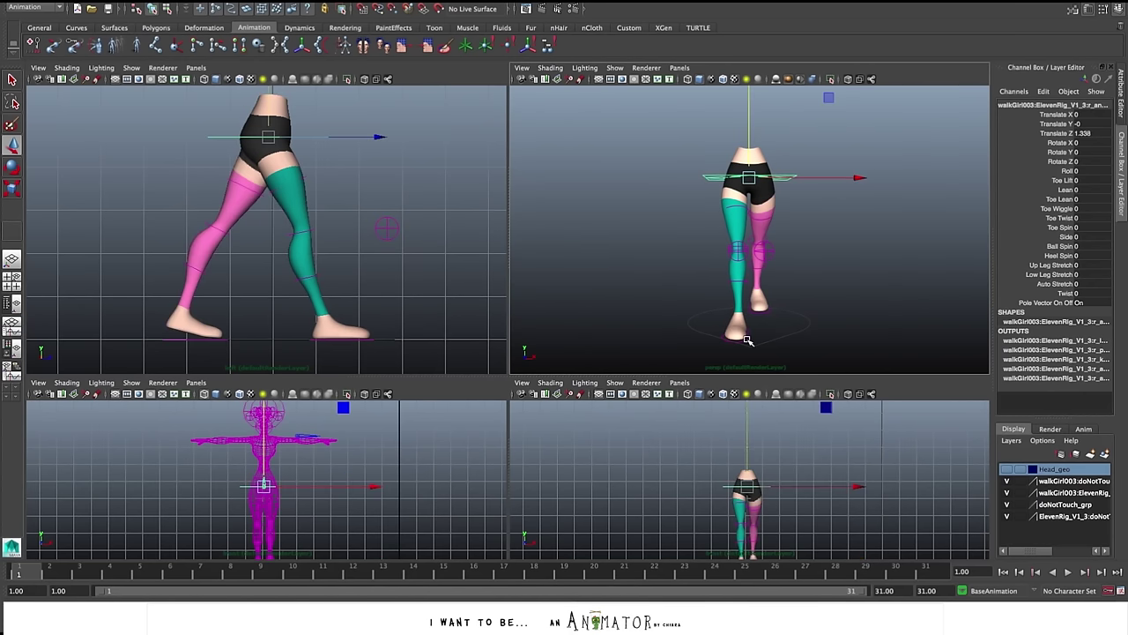
Tilt the right foot control onto its heel with Rotate X -18.828 and set its Toe Wiggle to 7.3
click(745, 338)
key(e)
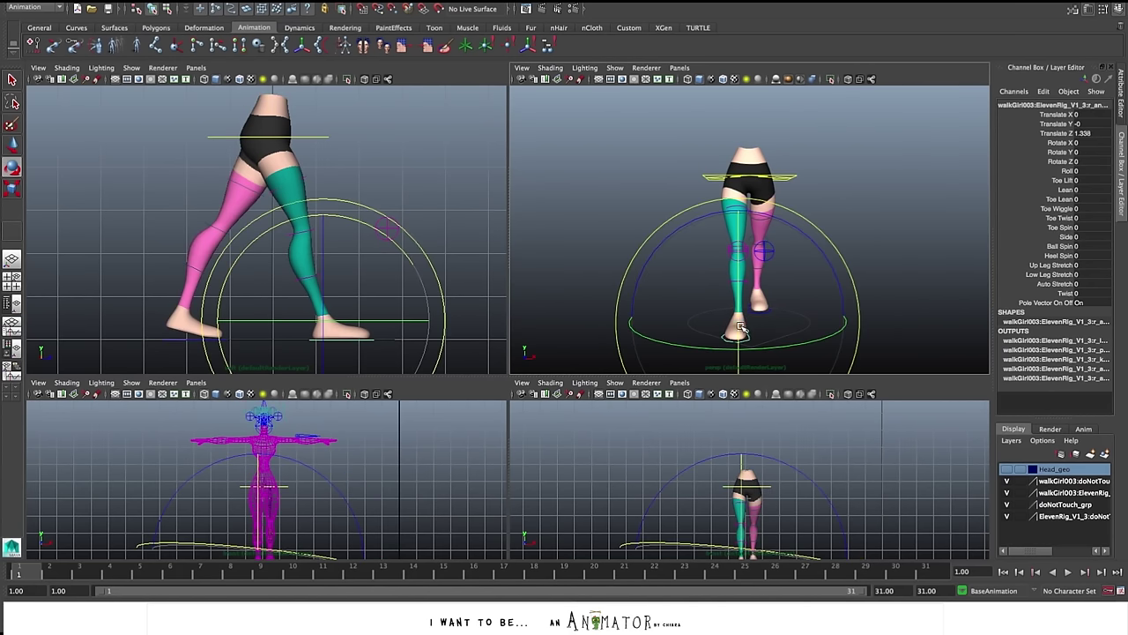
drag(739, 323, 736, 264)
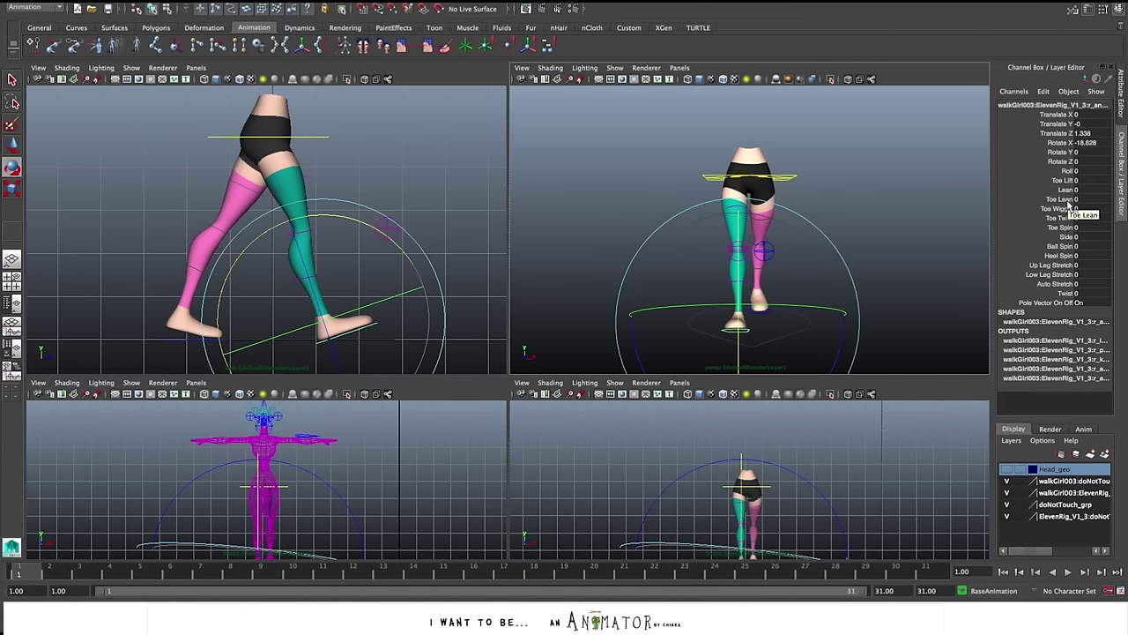
click(1062, 208)
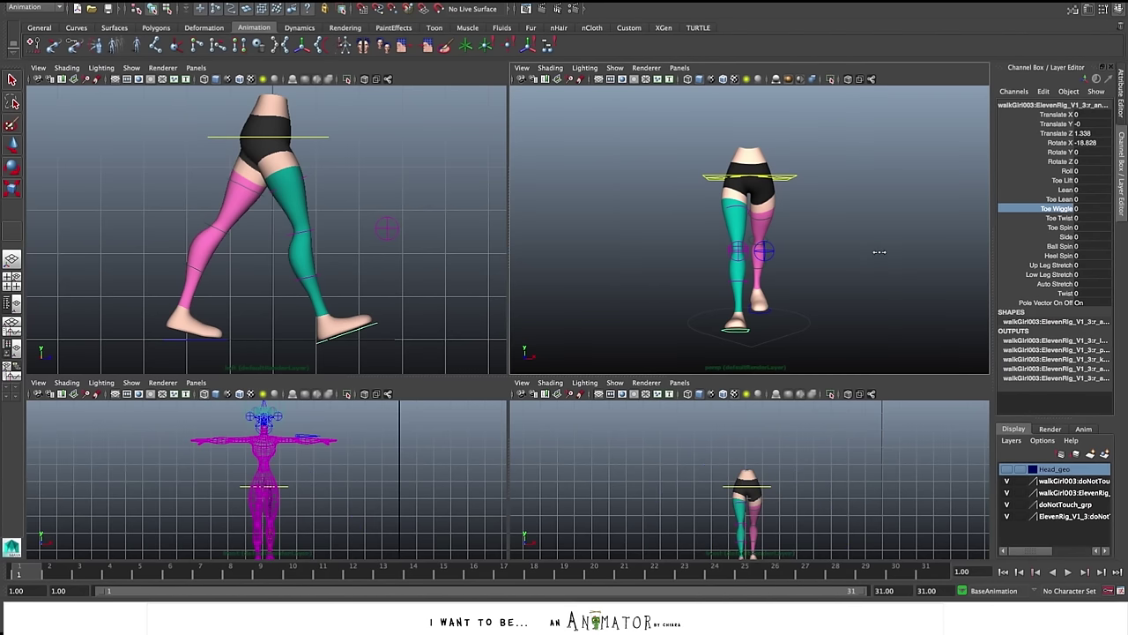
middle_drag(884, 252, 885, 252)
Lift the left heel with Rotate X 7.877 on the foot control and set its Toe Wiggle to 9.2
click(772, 314)
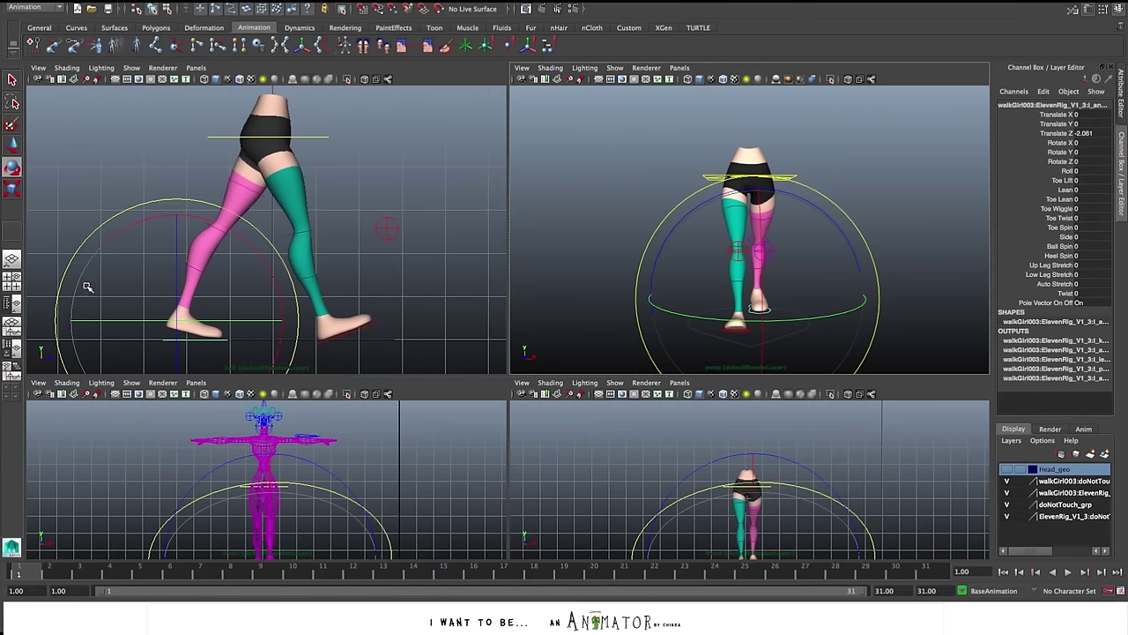
drag(234, 232, 251, 247)
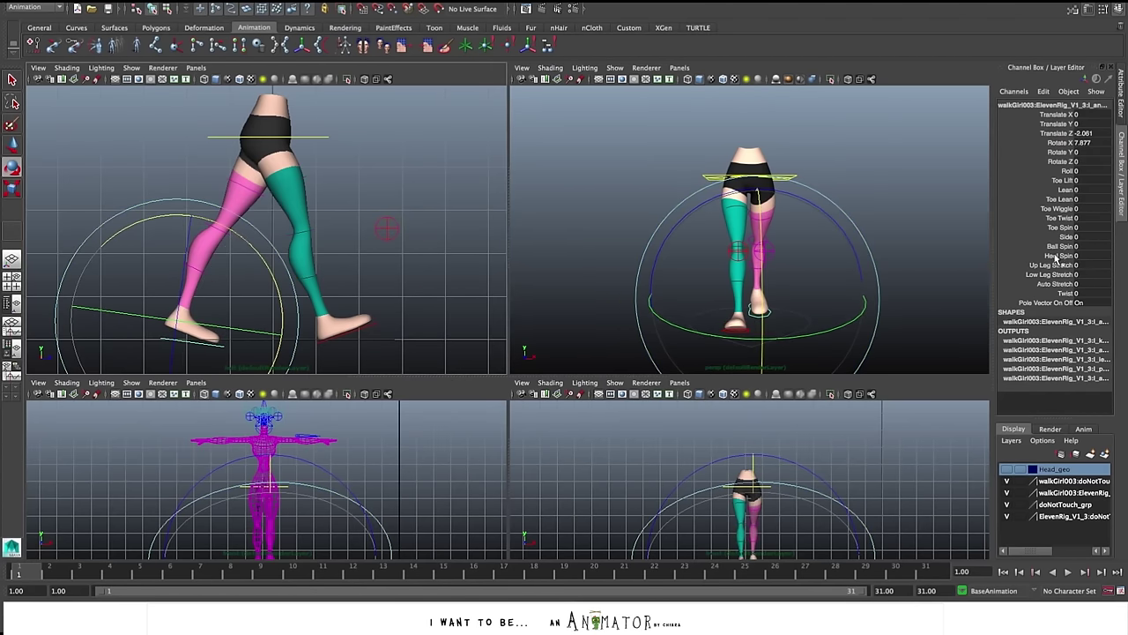
click(1054, 219)
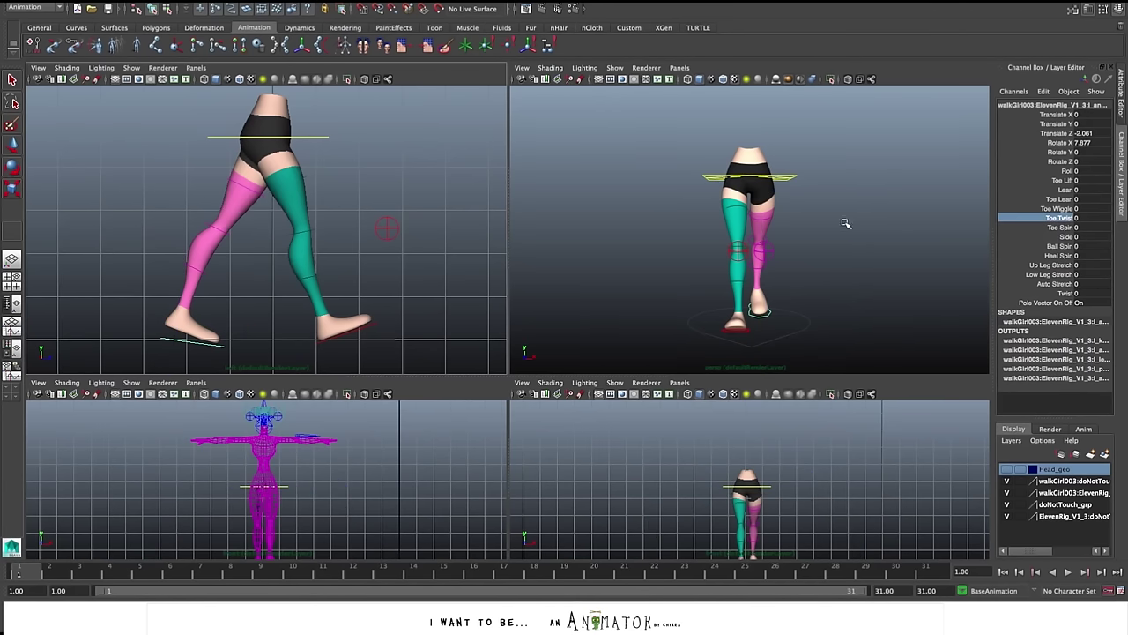
middle_drag(597, 224, 620, 221)
click(1056, 209)
middle_drag(901, 226, 911, 226)
Move the left foot control slightly forward to Translate Z -1.897
key(w)
drag(286, 321, 289, 323)
middle_drag(289, 323, 293, 324)
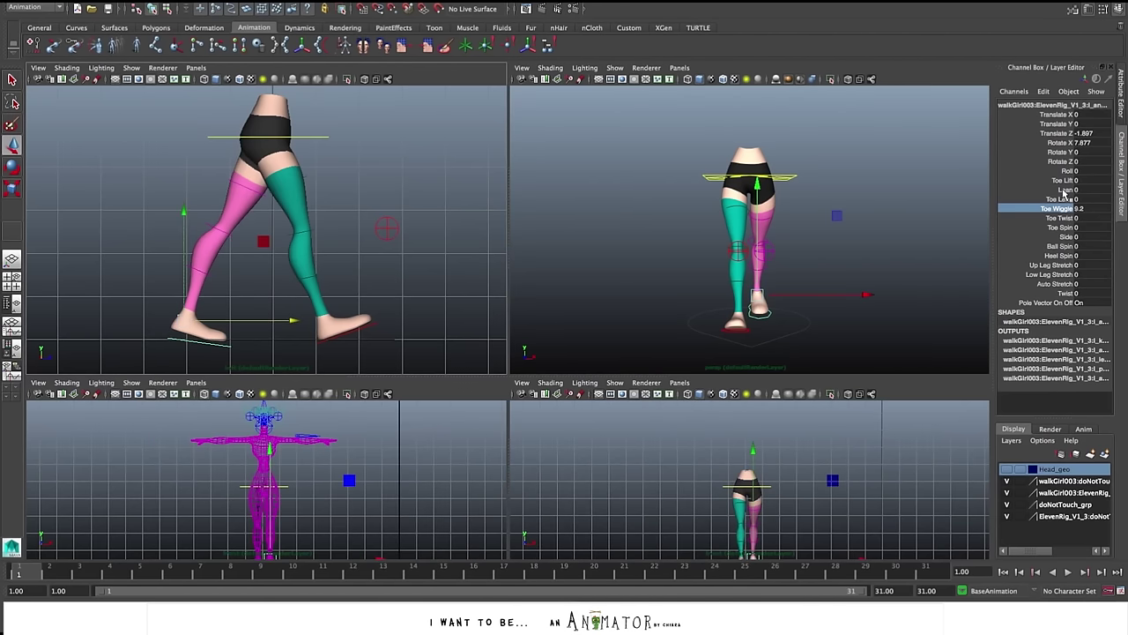
Move the right foot control forward to Translate Z 1.447 and inward towards the centre line to Translate X 0.289
click(379, 323)
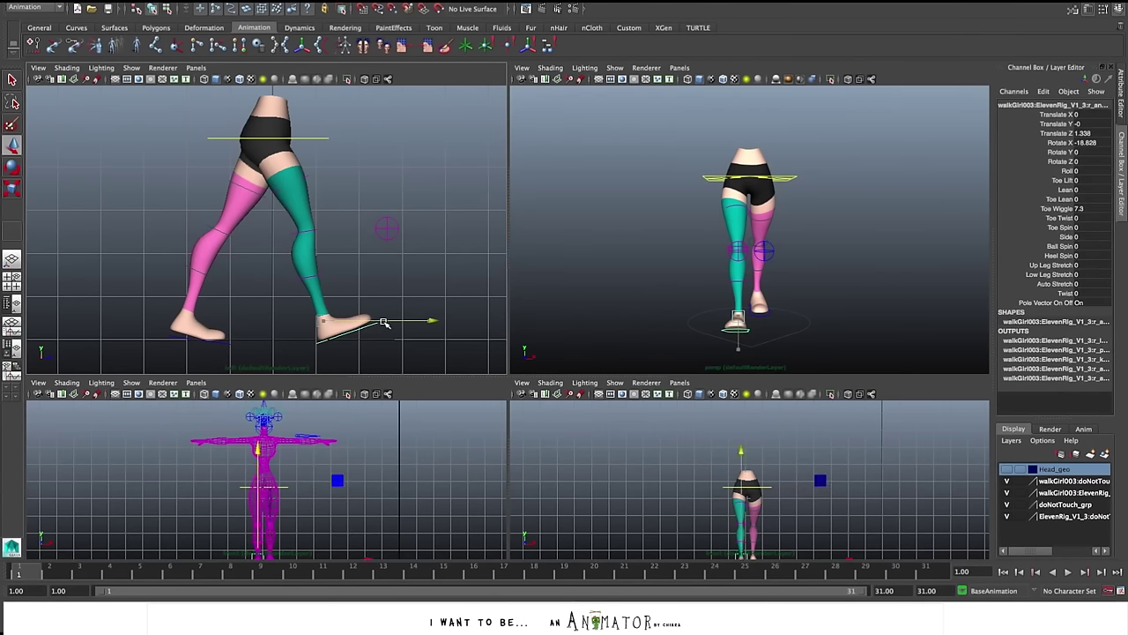
middle_drag(384, 324, 389, 323)
drag(852, 318, 864, 320)
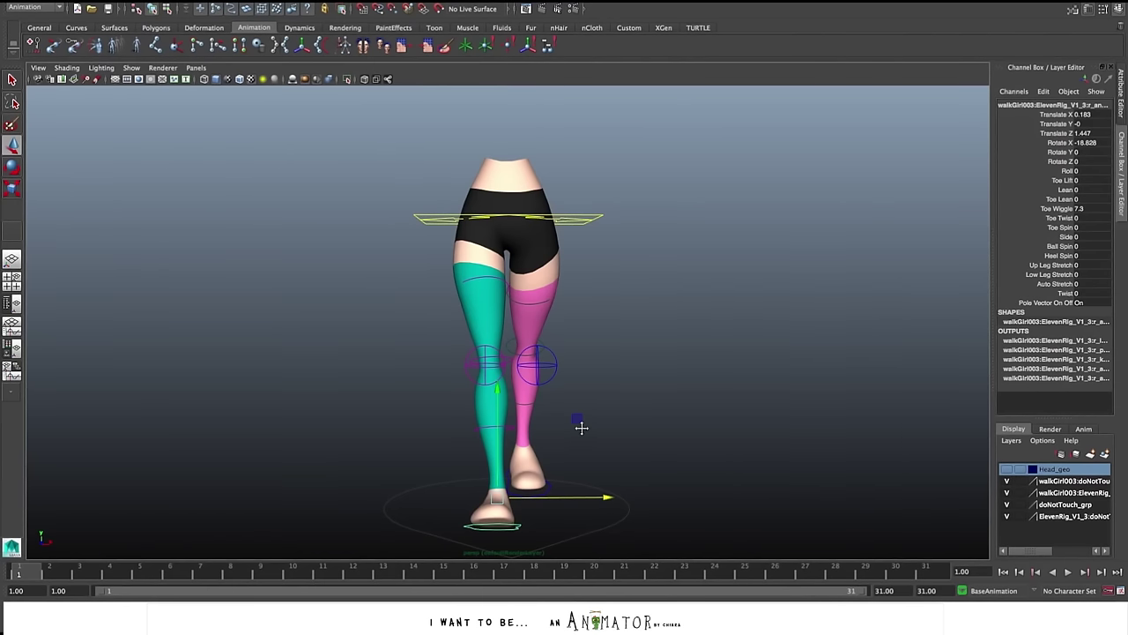
alt+middle_drag(579, 426, 584, 409)
drag(611, 481, 620, 482)
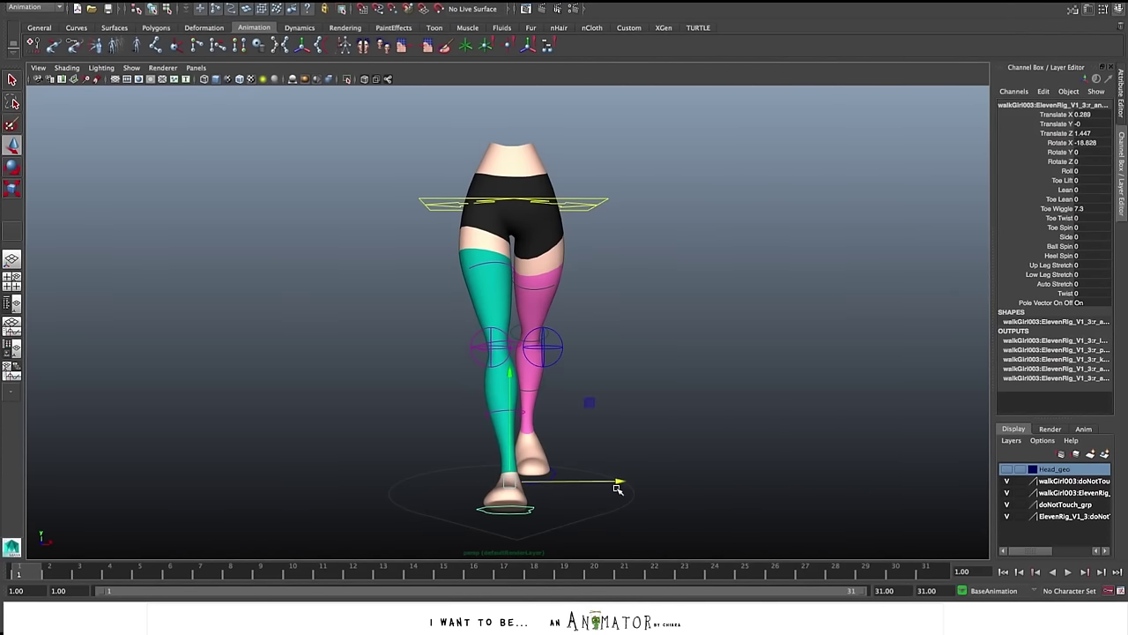
Copy the right foot's Translate X value to the left foot control with its sign mirrored, setting it to -0.289
double_click(1083, 116)
key(Return)
double_click(1098, 115)
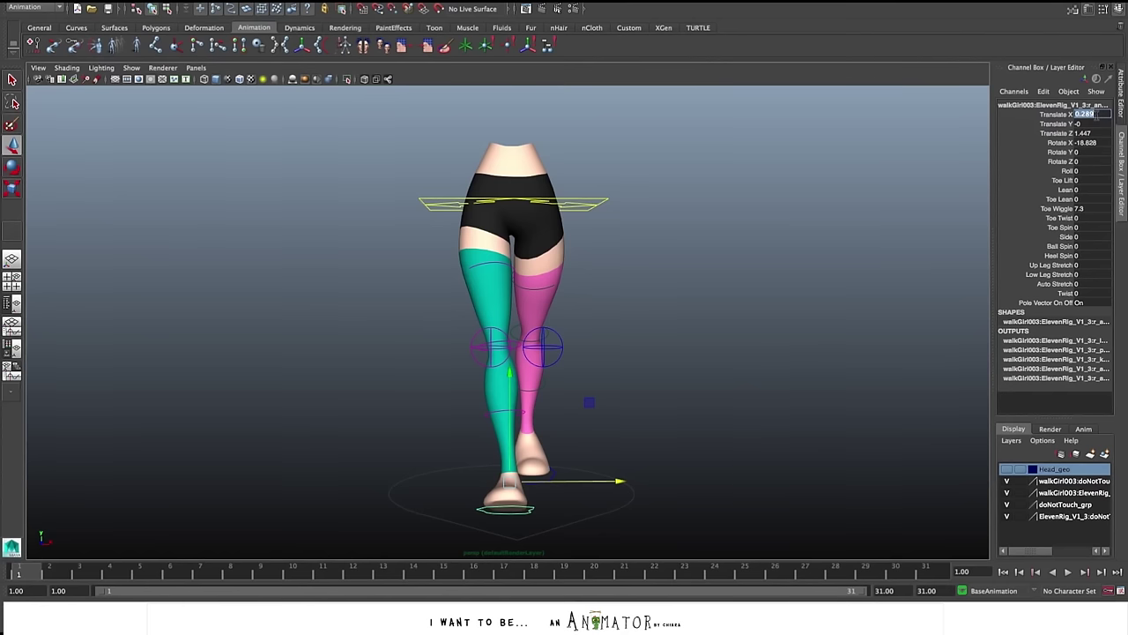
click(535, 484)
double_click(1087, 117)
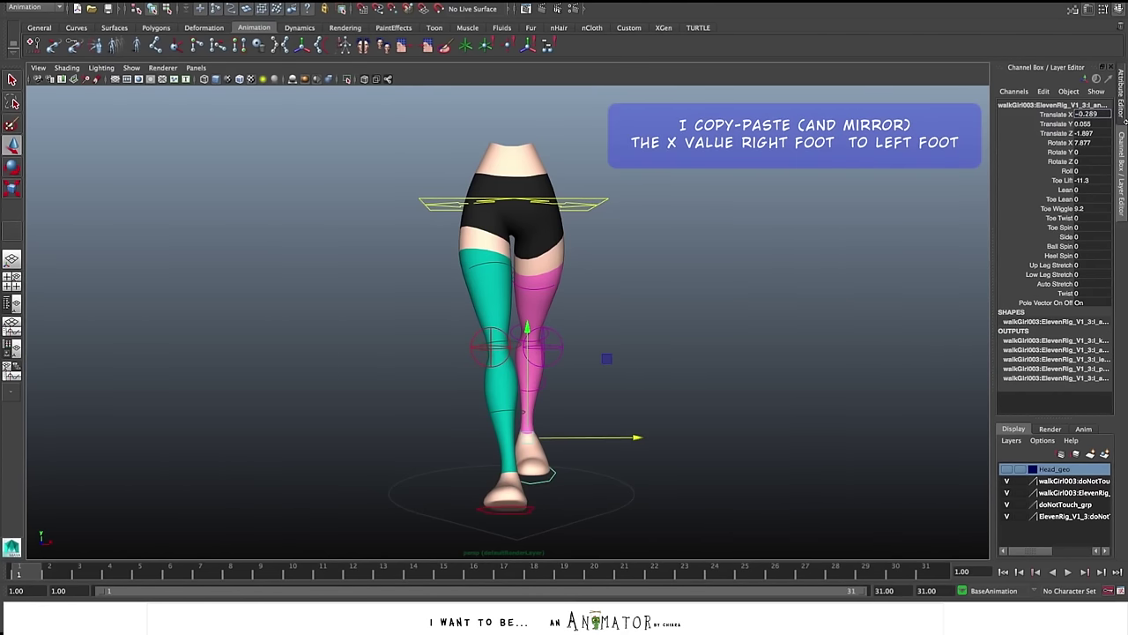
key(Return)
Key the body control and both foot controls at frame 1 and copy that contact pose to frame 31
key(space)
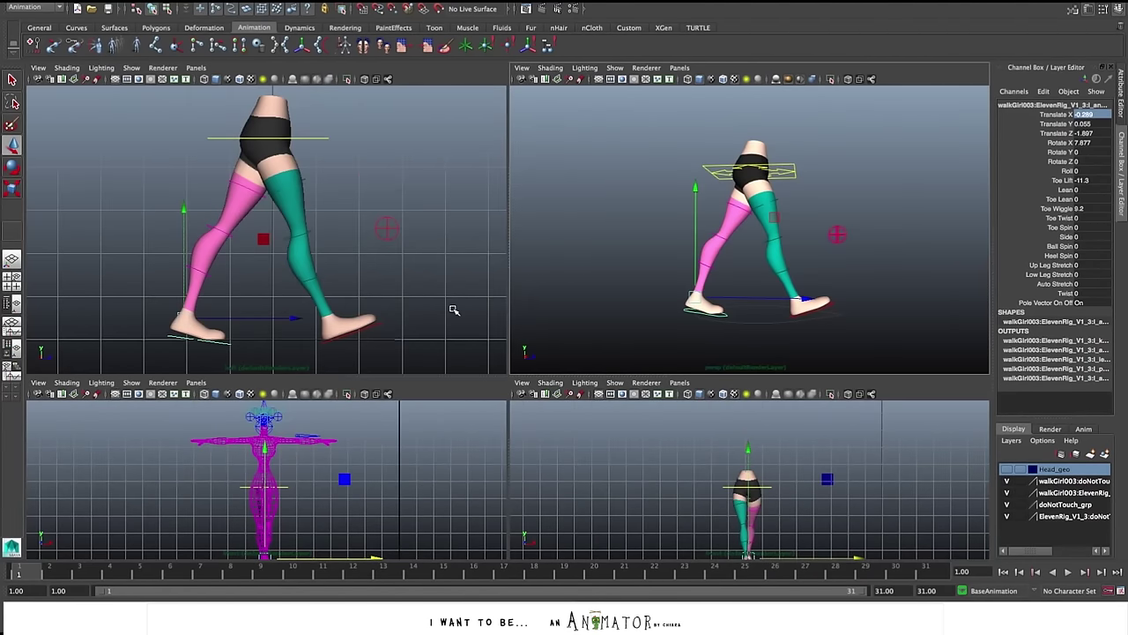
key(space)
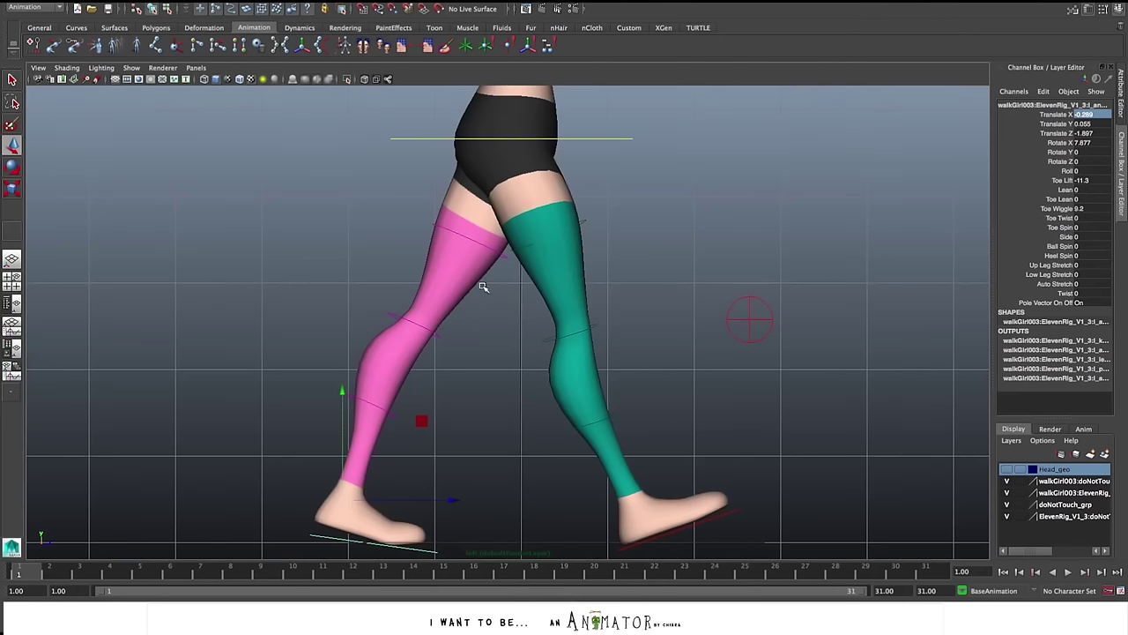
click(616, 138)
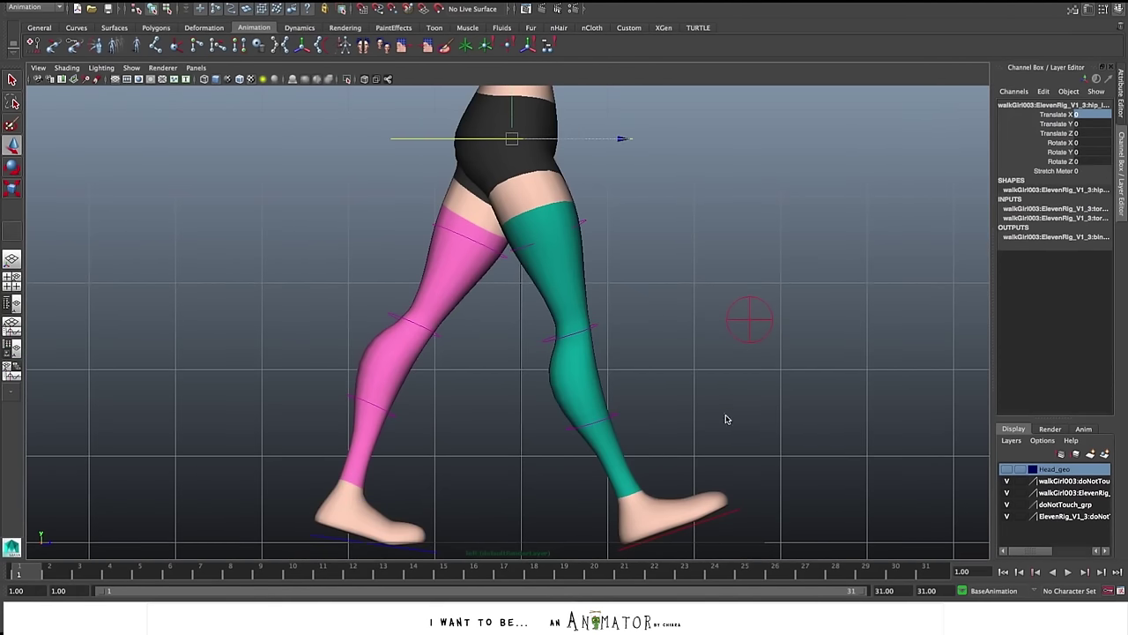
key(space)
click(887, 211)
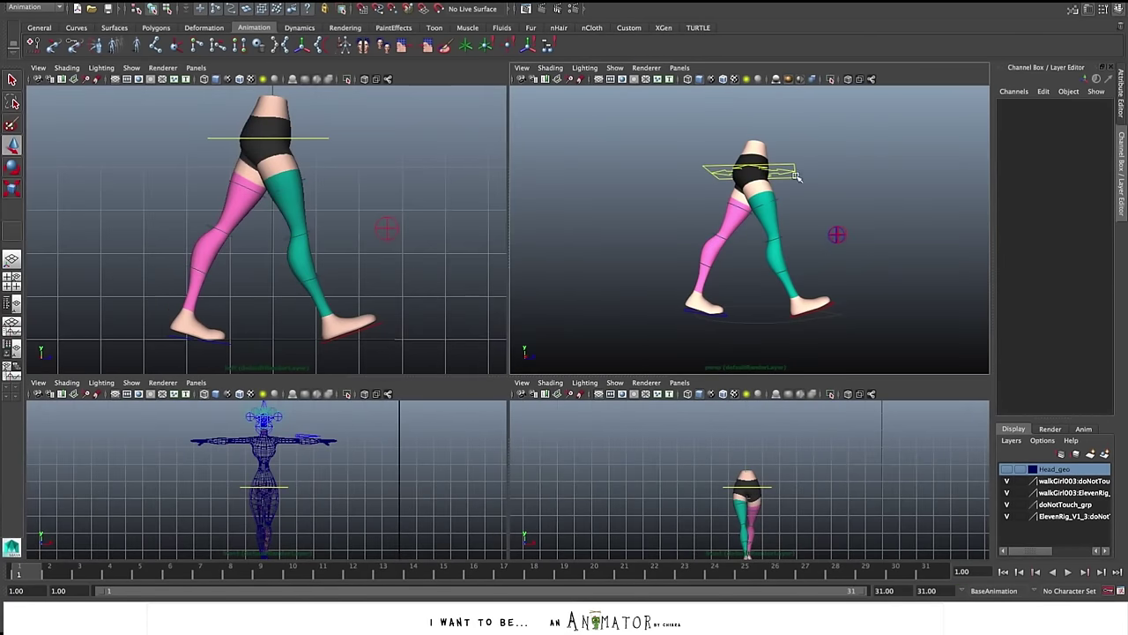
key(q)
click(795, 180)
click(822, 310)
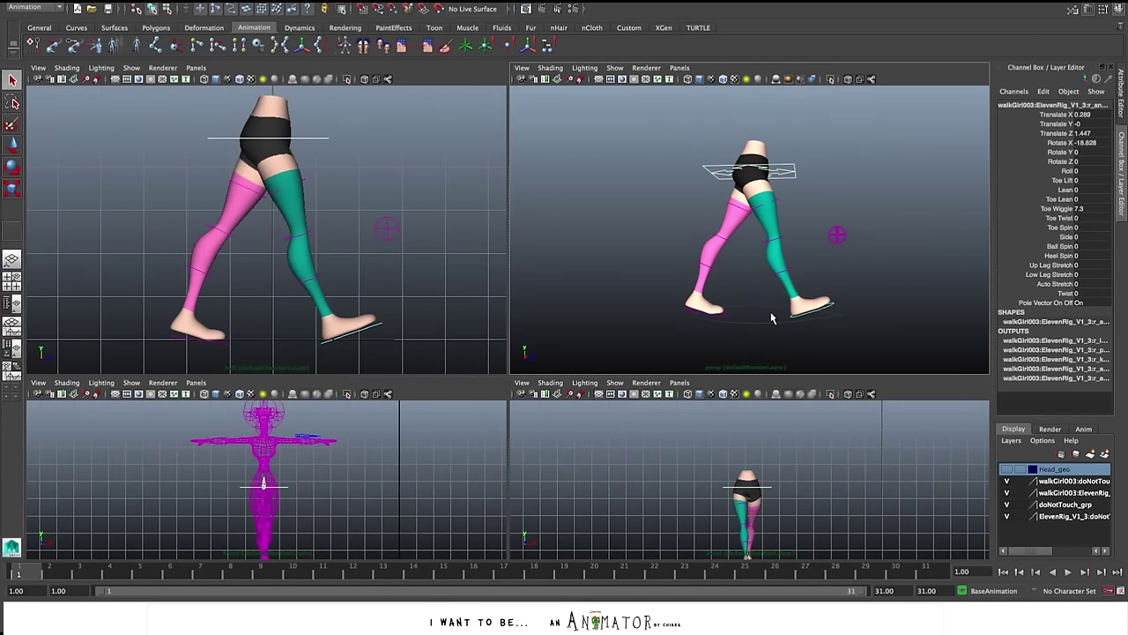
shift+click(725, 317)
key(s)
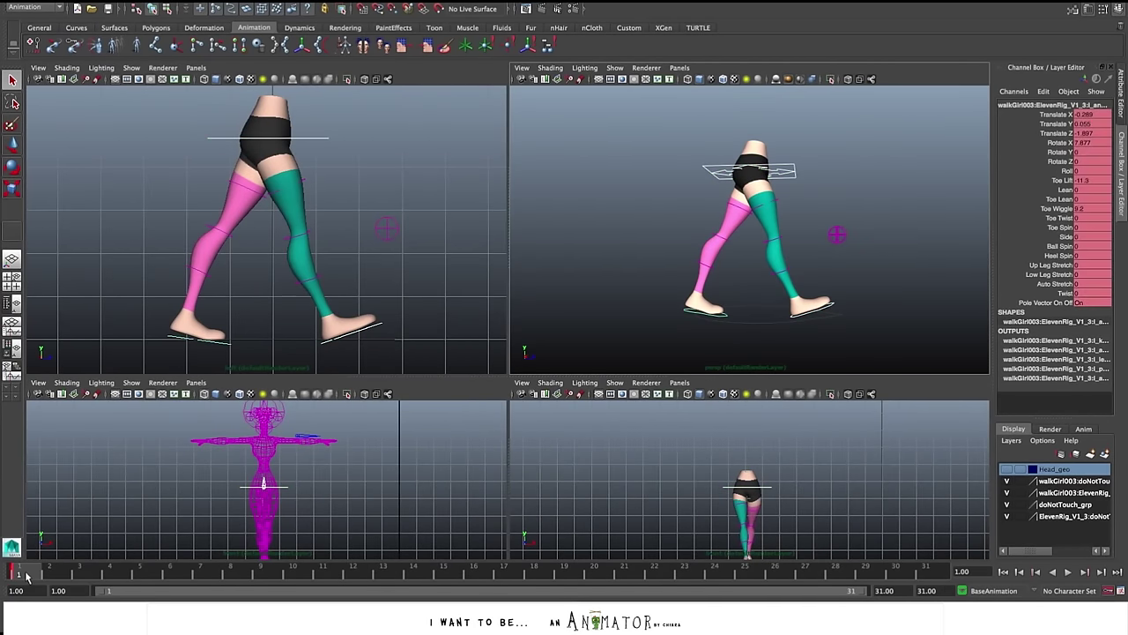
drag(26, 575, 943, 574)
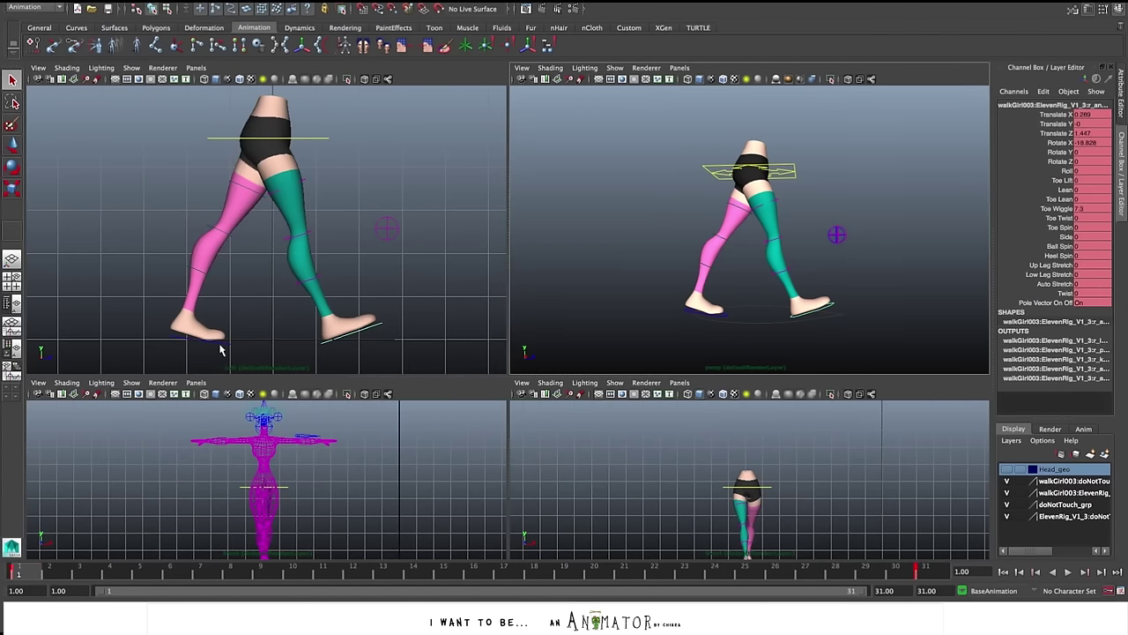
Paste the frame 1 foot keys onto the opposite feet at frame 16, mirroring Translate X, to create the opposite contact pose
click(220, 344)
click(186, 9)
click(217, 20)
click(231, 9)
click(475, 572)
right_click(482, 571)
click(616, 433)
click(1087, 114)
right_click(480, 571)
mouse_move(541, 429)
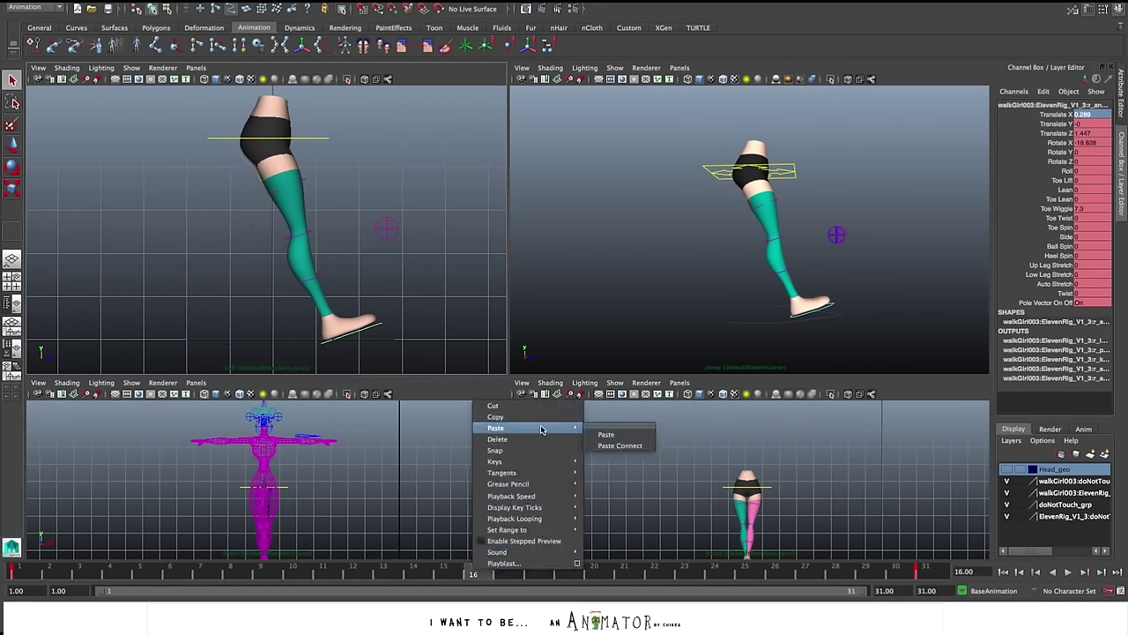
click(606, 433)
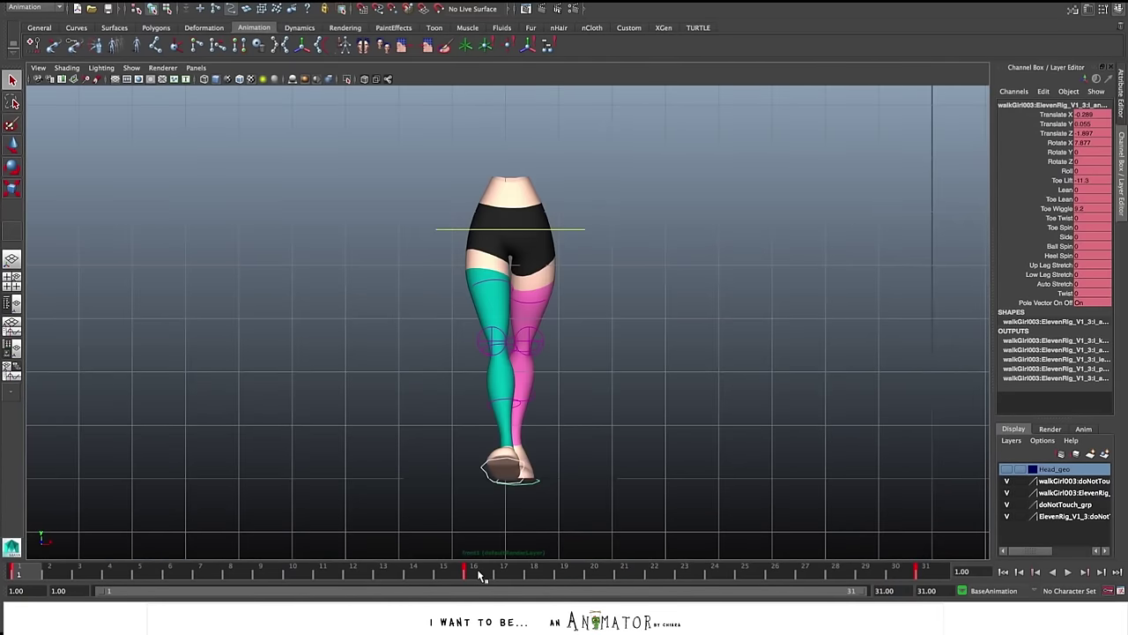
Compare the poses at frames 16 and 31, then select both feet's keys across frames 1 to 31 for a tangent change
click(481, 573)
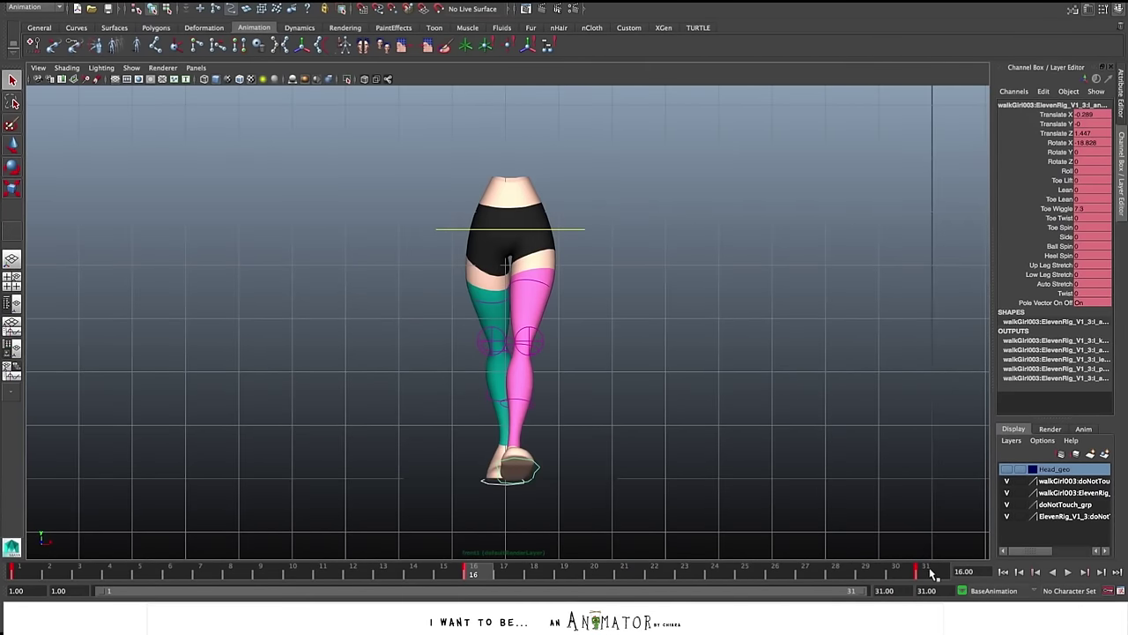
click(928, 573)
click(836, 463)
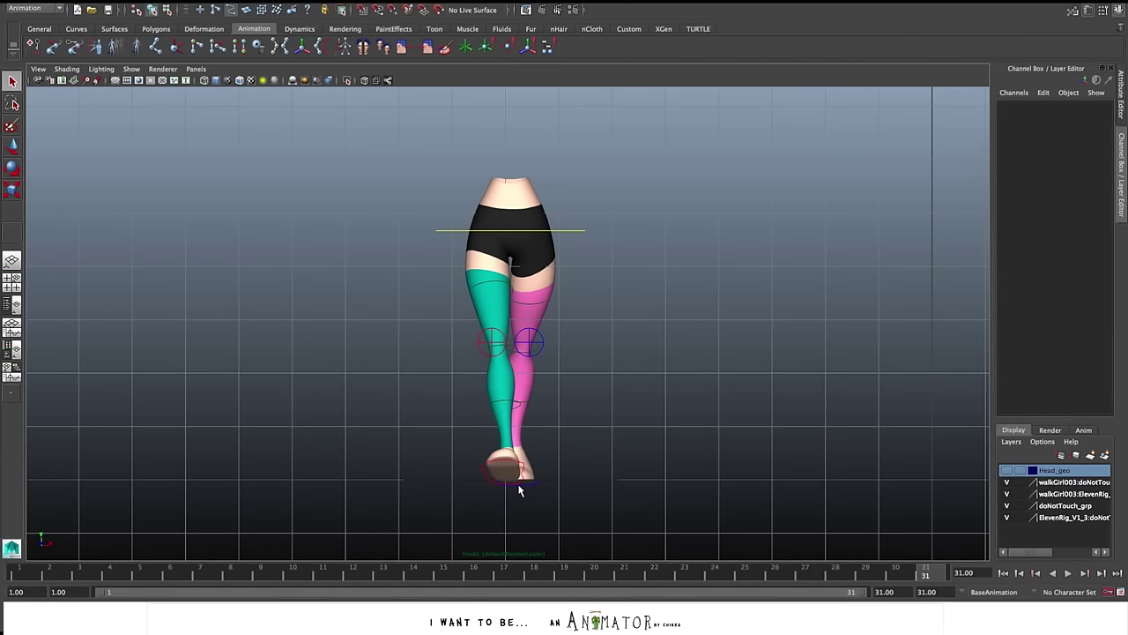
drag(529, 496, 530, 498)
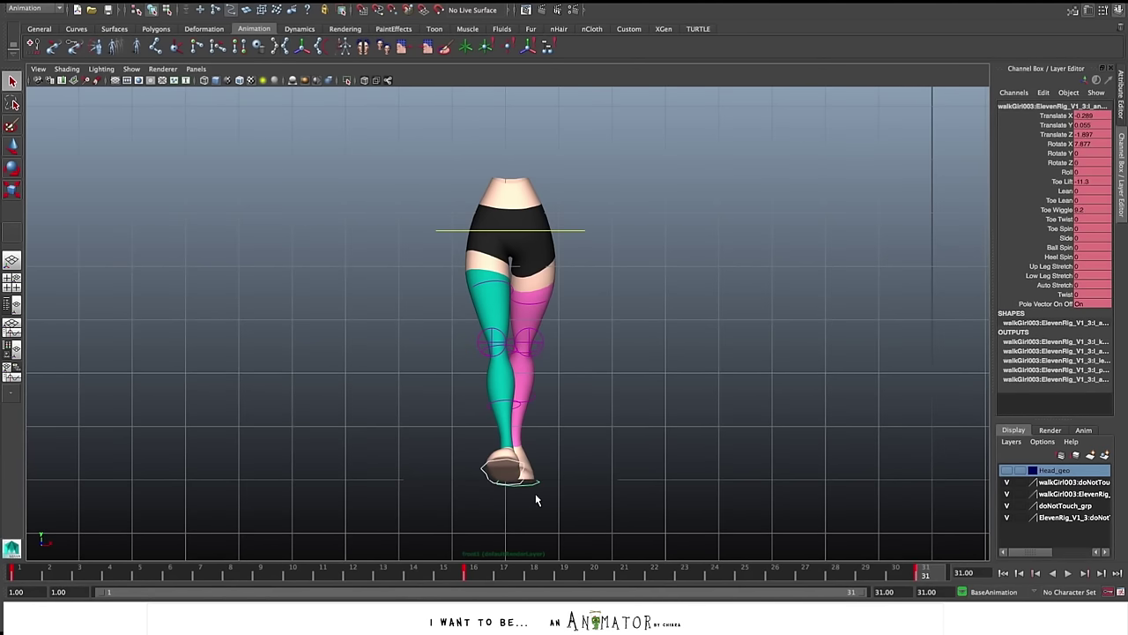
double_click(476, 573)
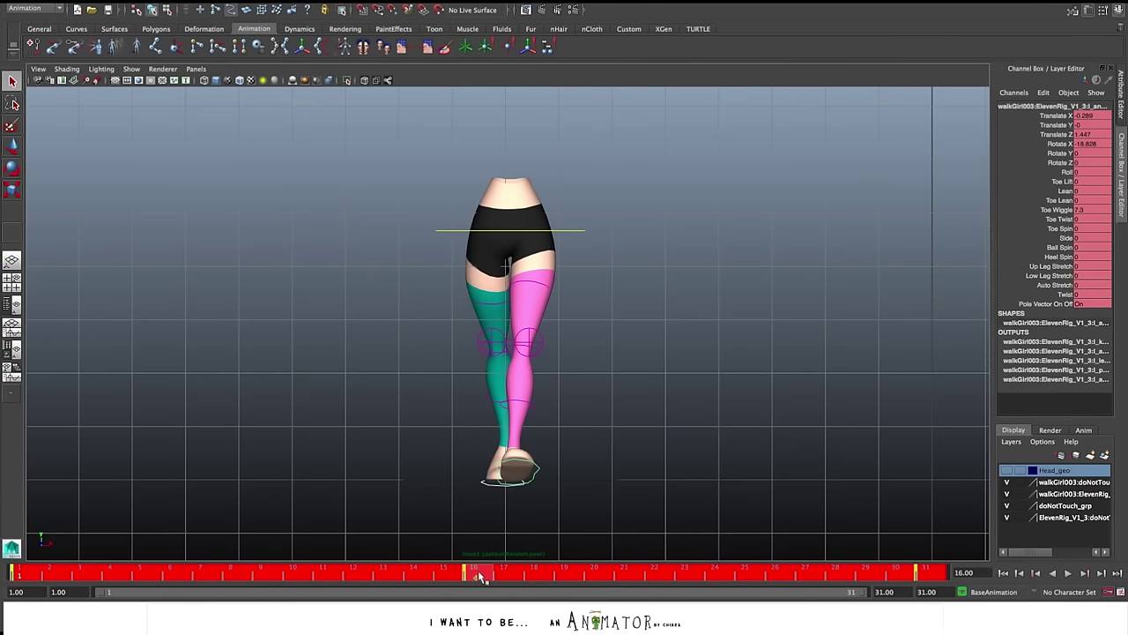
right_click(483, 576)
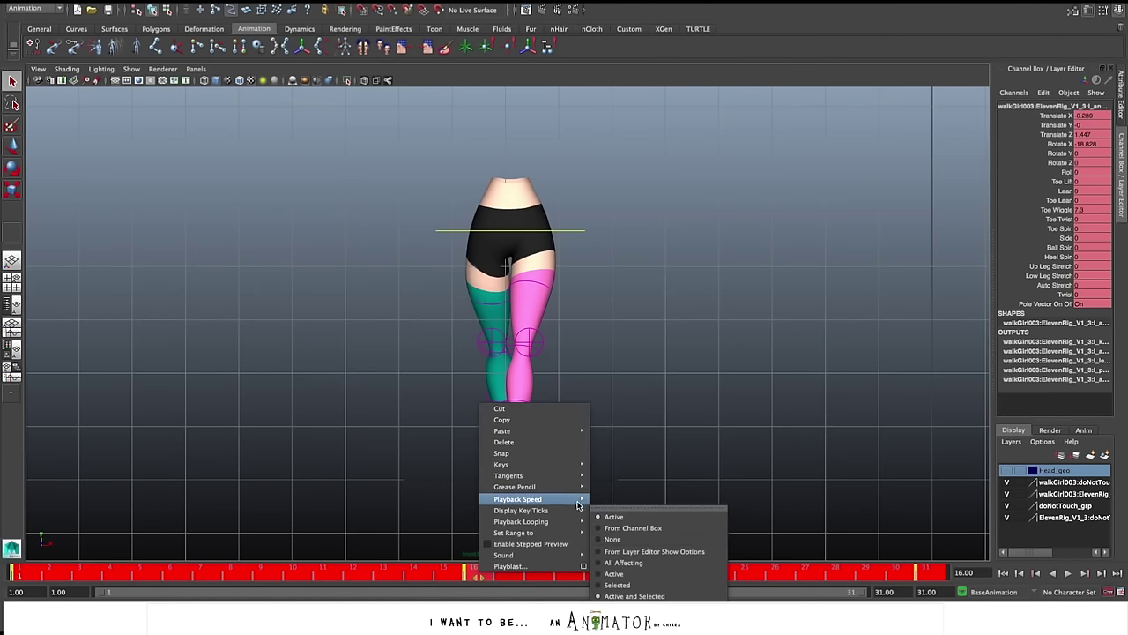
mouse_move(578, 478)
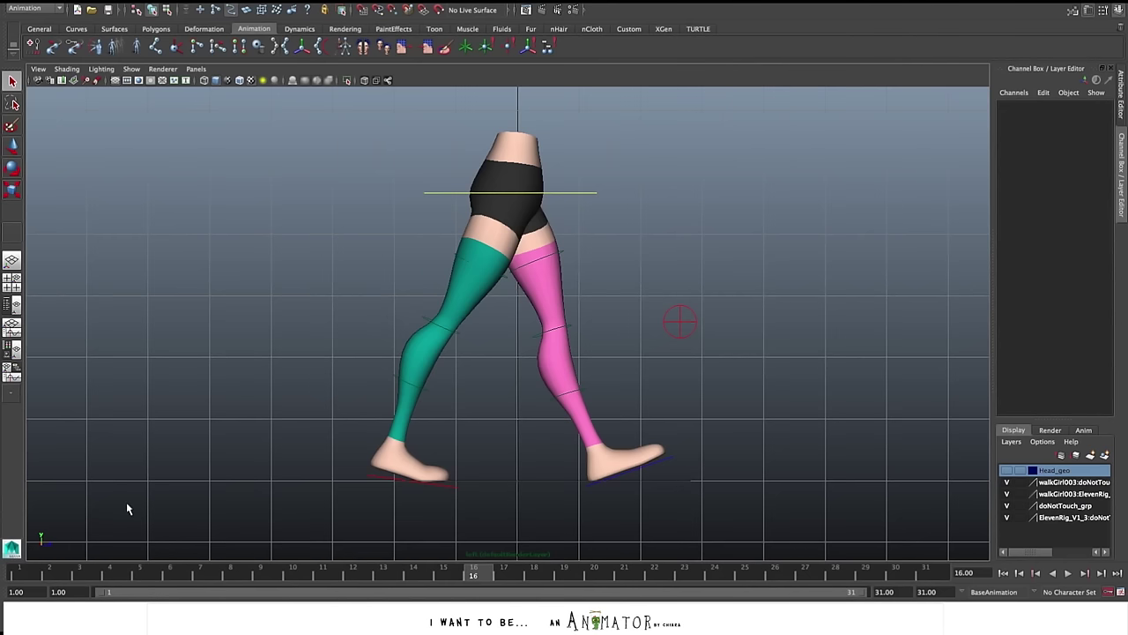
Lower the body control at frame 3 to Translate Y -0.349 for the down pose
click(29, 573)
click(594, 191)
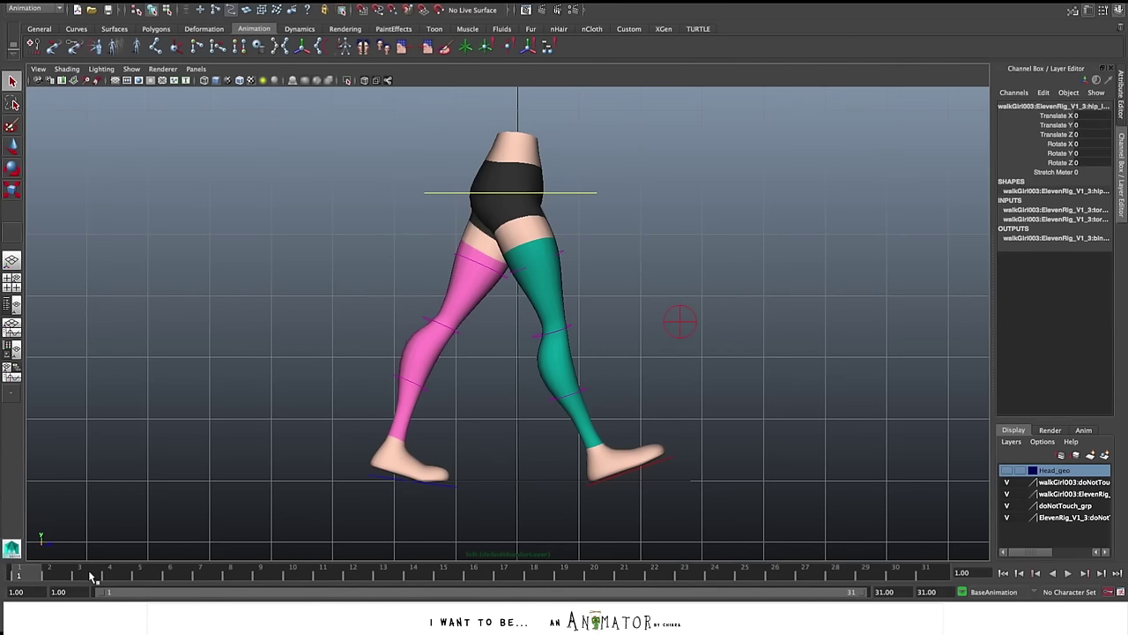
click(433, 193)
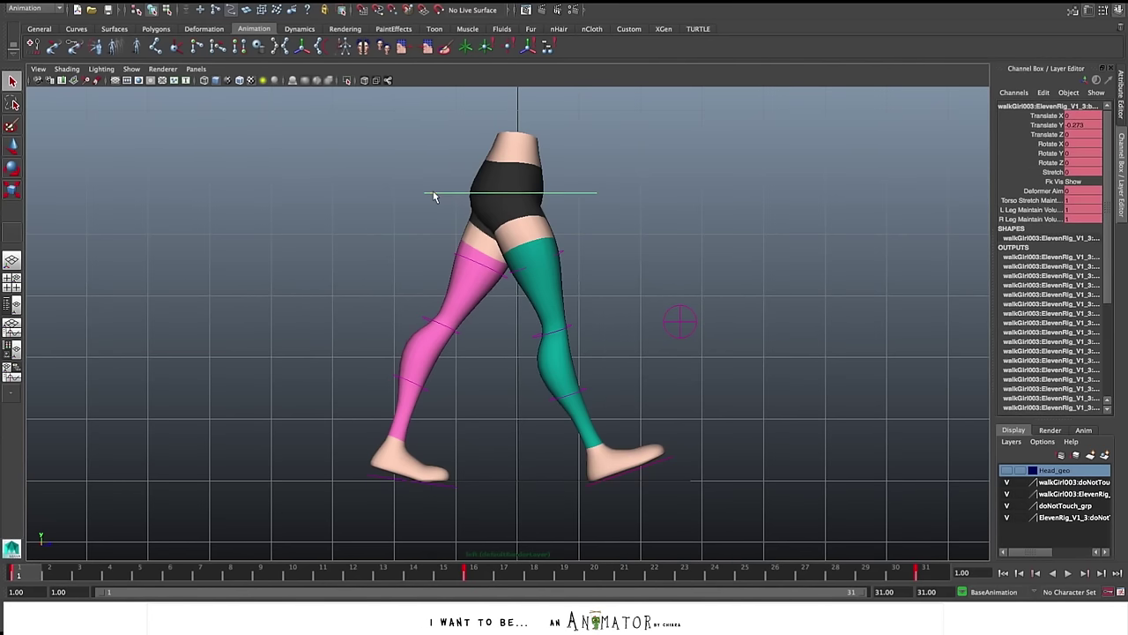
click(95, 578)
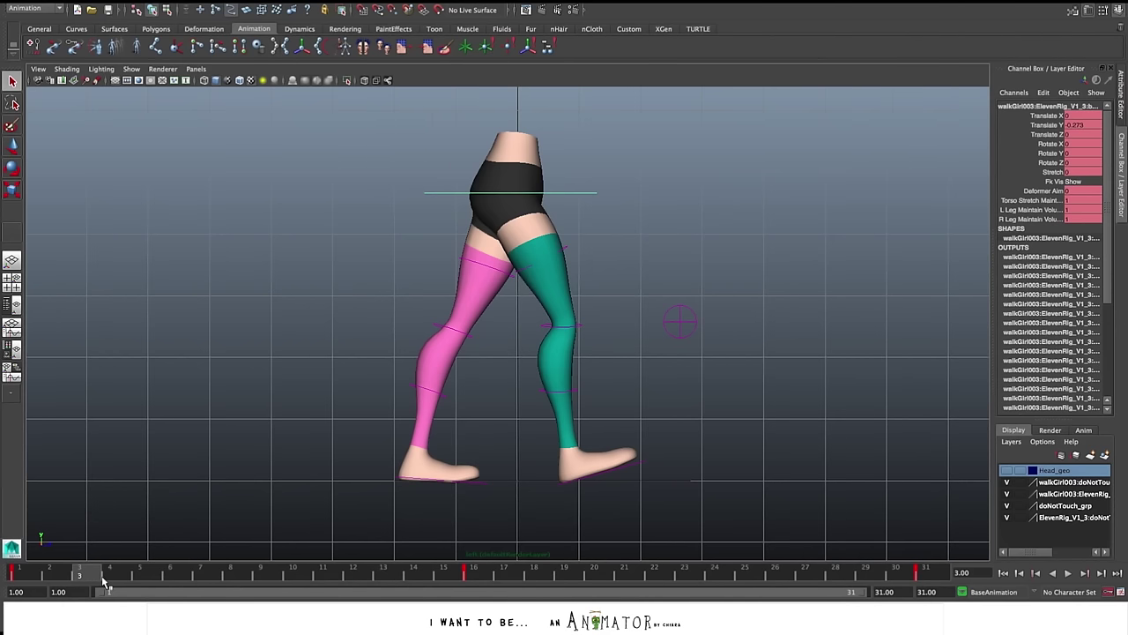
key(w)
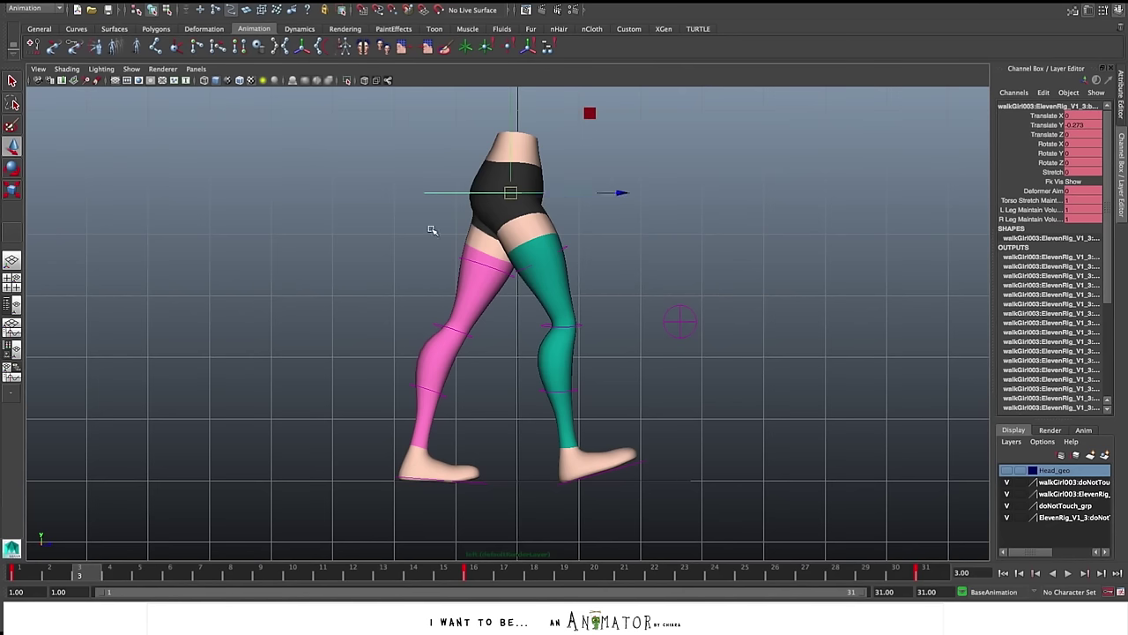
drag(511, 152, 512, 159)
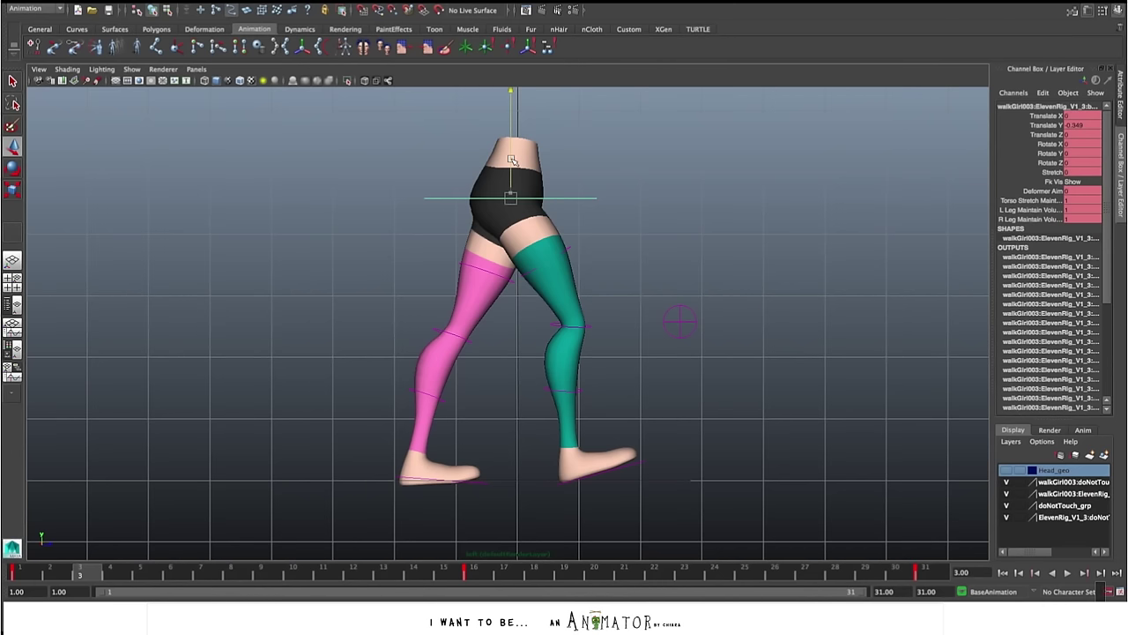
Plant the right foot flat at frame 3 by zeroing Rotate X and Toe Lift through Toe Wiggle, with Translate Y -0.031
click(637, 461)
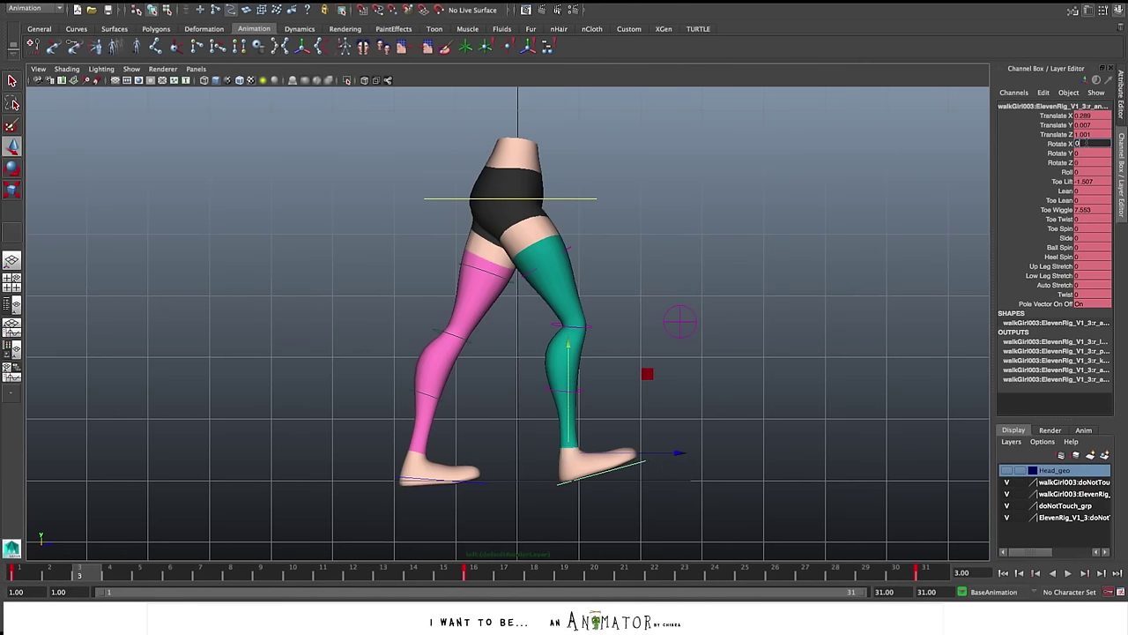
click(1086, 182)
drag(1089, 182, 1092, 212)
text(0)
key(Return)
drag(568, 403, 569, 405)
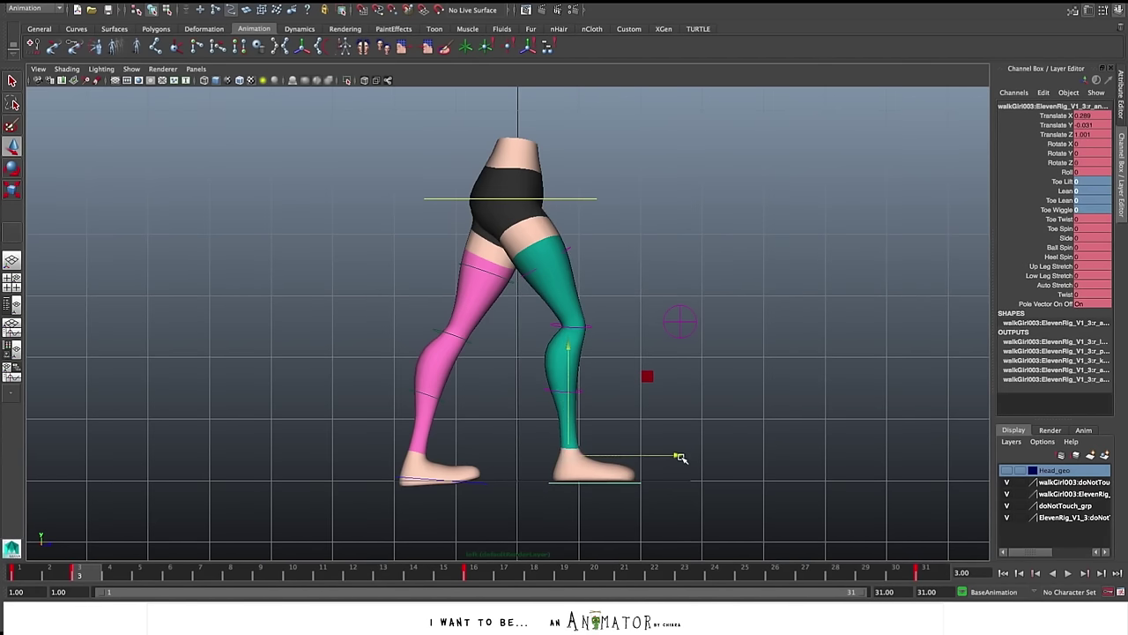
click(22, 578)
click(80, 577)
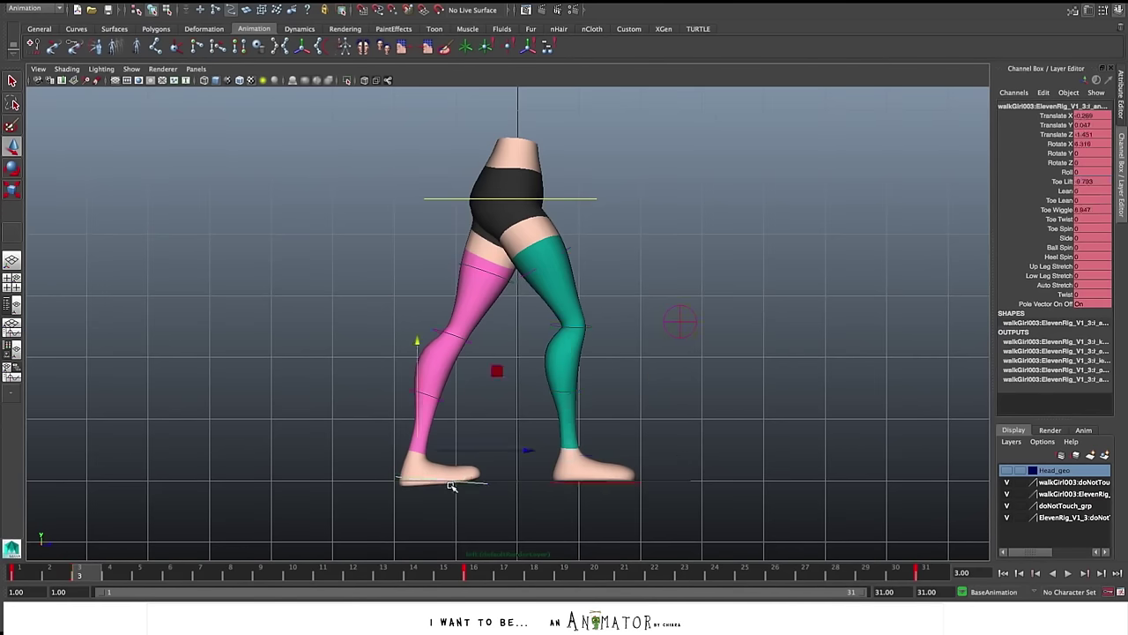
Move the left foot control backward at frame 3 and rotate and raise it to lift the heel off the ground
click(470, 481)
drag(511, 517, 448, 518)
middle_drag(899, 244, 884, 244)
key(e)
drag(385, 398, 410, 426)
key(w)
drag(279, 347, 277, 335)
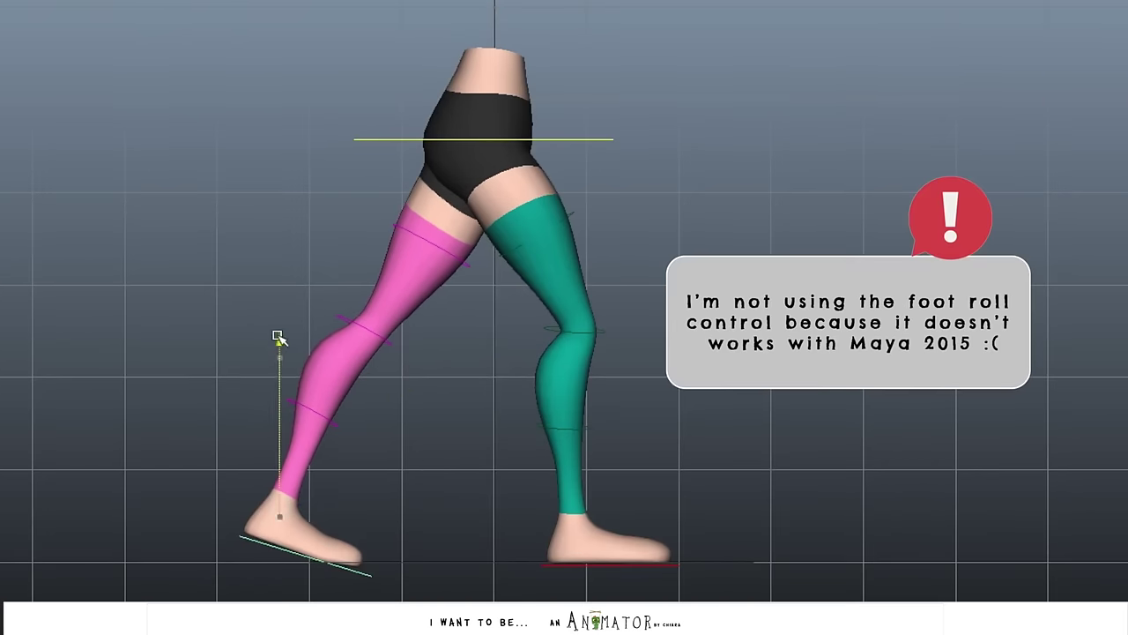
Roll the left foot further onto its toes at frame 3 with more rotation and height, checking it against frame 1
middle_drag(881, 282, 864, 283)
key(e)
drag(402, 388, 428, 431)
key(w)
drag(280, 365, 279, 346)
key(e)
drag(407, 385, 437, 441)
key(w)
drag(280, 379, 280, 370)
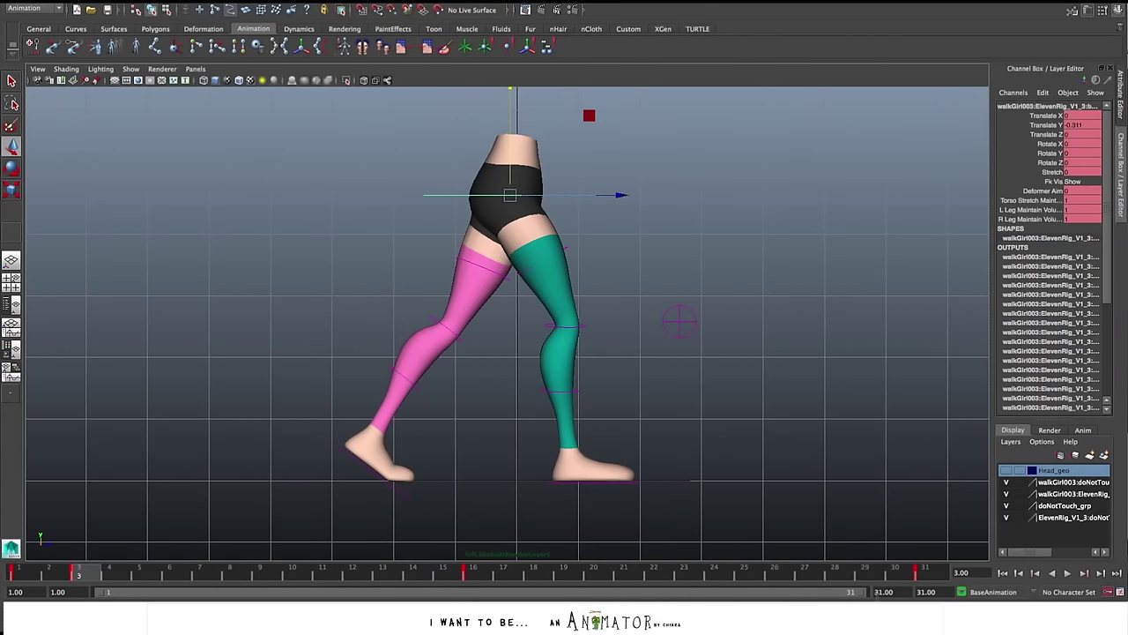
click(24, 569)
click(103, 580)
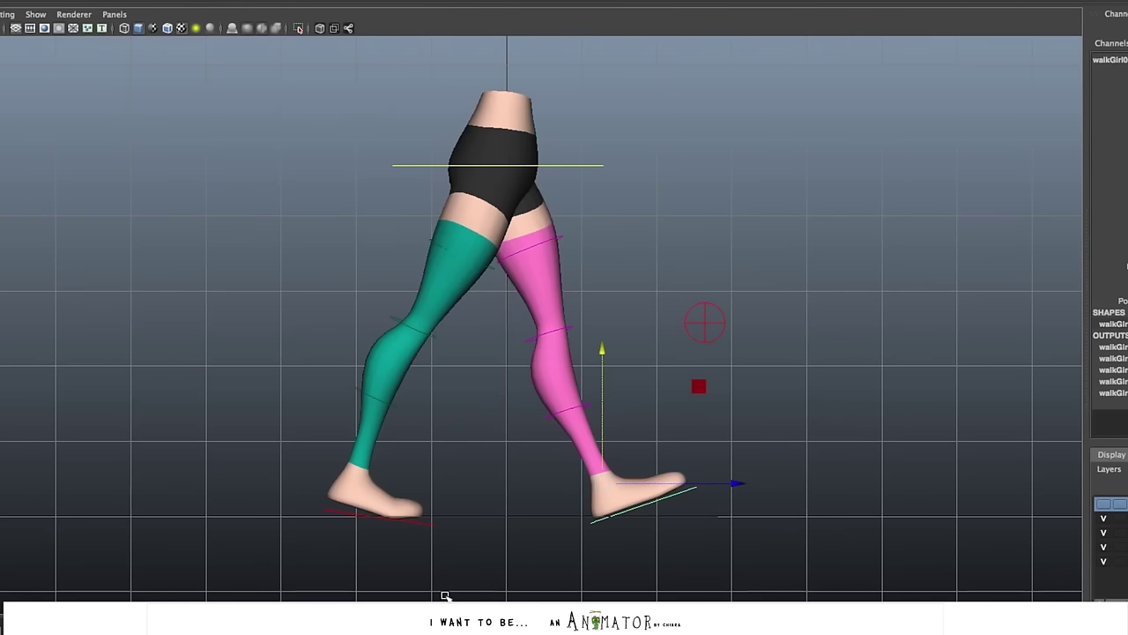
Copy the left foot control's contact key from frame 16 and paste it onto frame 12
right_click(456, 619)
click(506, 443)
click(312, 620)
right_click(312, 620)
mouse_move(409, 452)
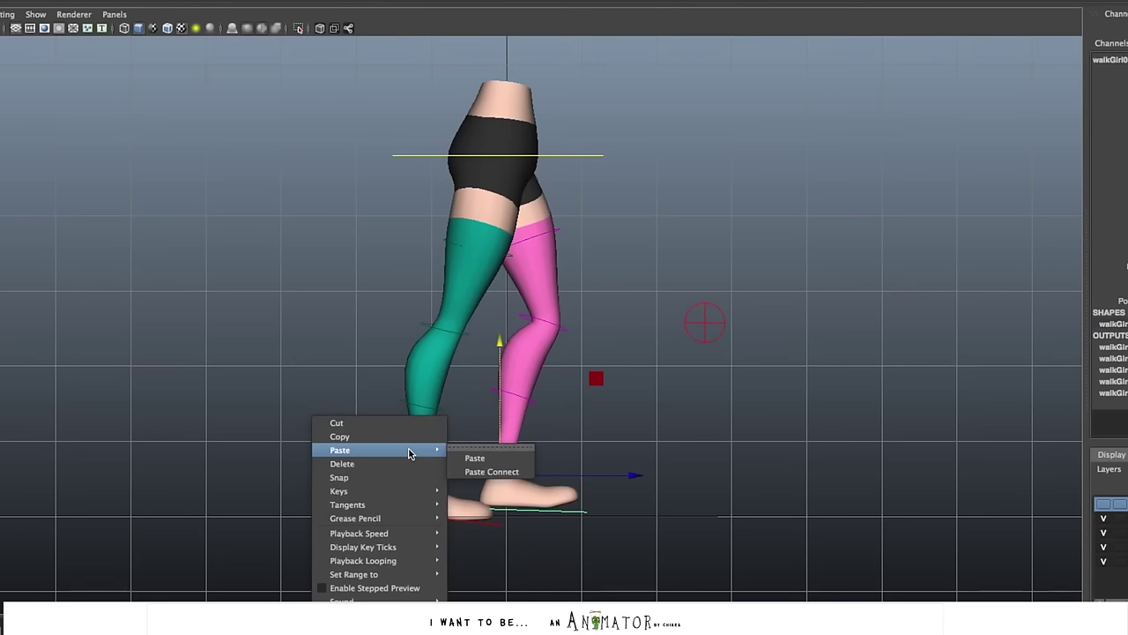
click(490, 461)
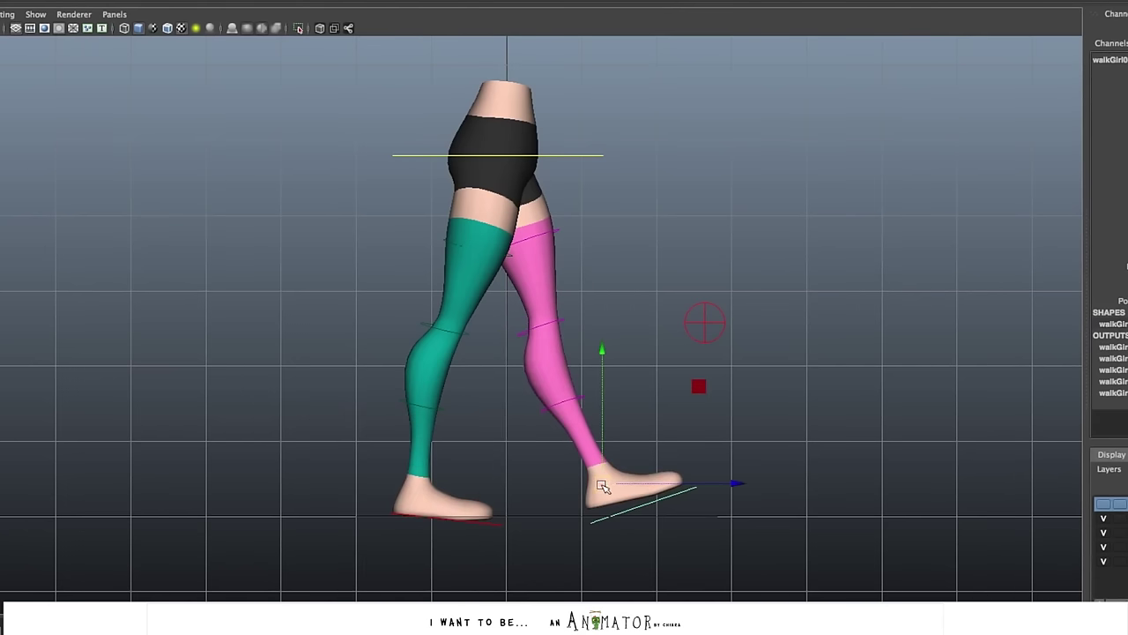
Pull the left foot control slightly backward at frame 12 and rotate its toes down to reduce the upward tilt
drag(627, 483, 591, 443)
key(e)
drag(654, 384, 679, 383)
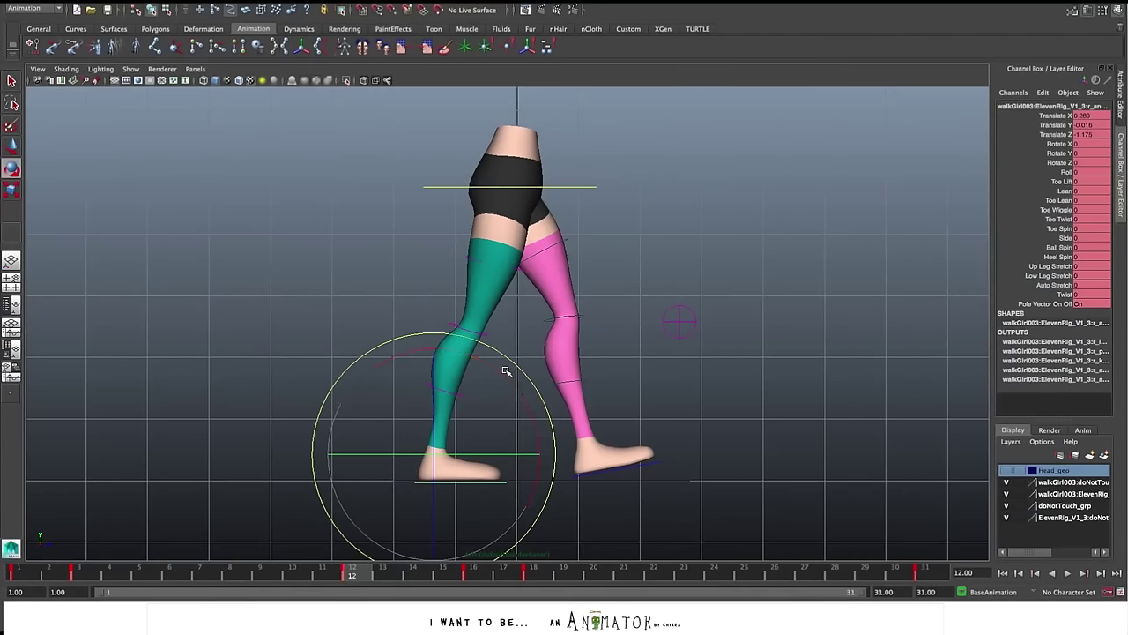
Lift the right heel slightly at frame 12 with Rotate X 3.454 and Translate Y 0.013 on the foot control
drag(511, 378, 519, 389)
key(w)
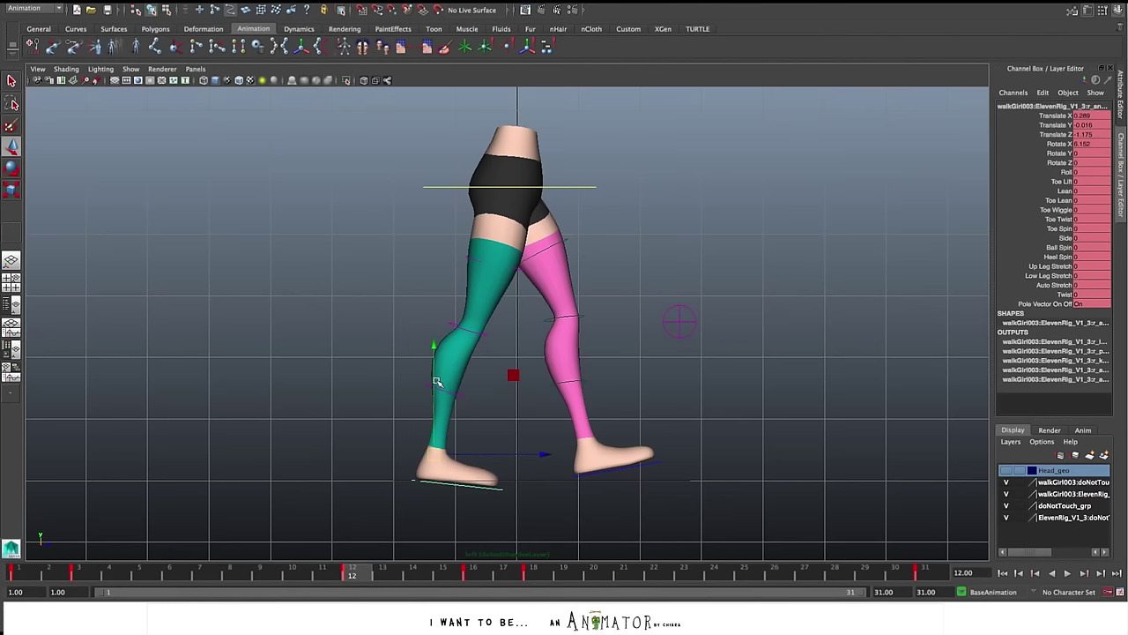
drag(434, 378, 435, 375)
key(e)
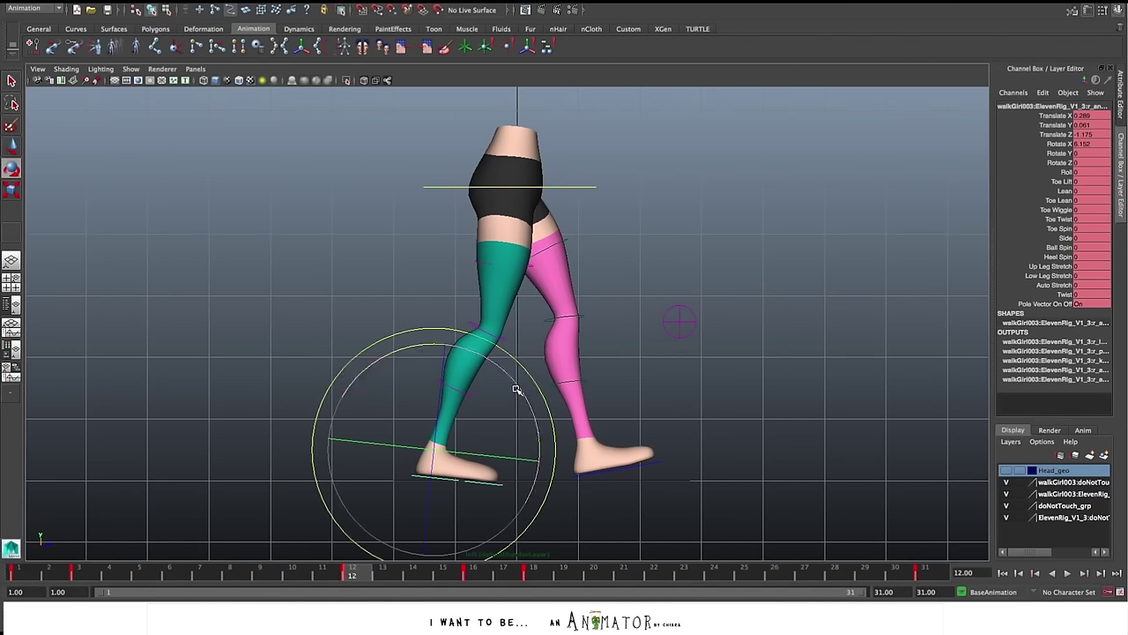
drag(507, 378, 504, 379)
key(w)
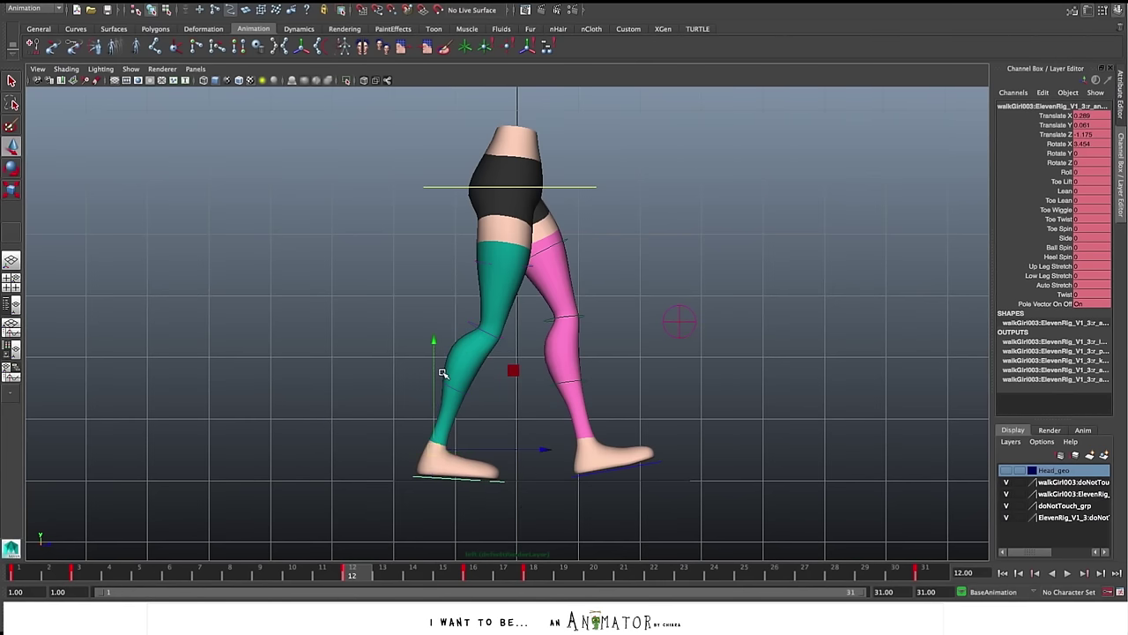
drag(436, 374, 435, 376)
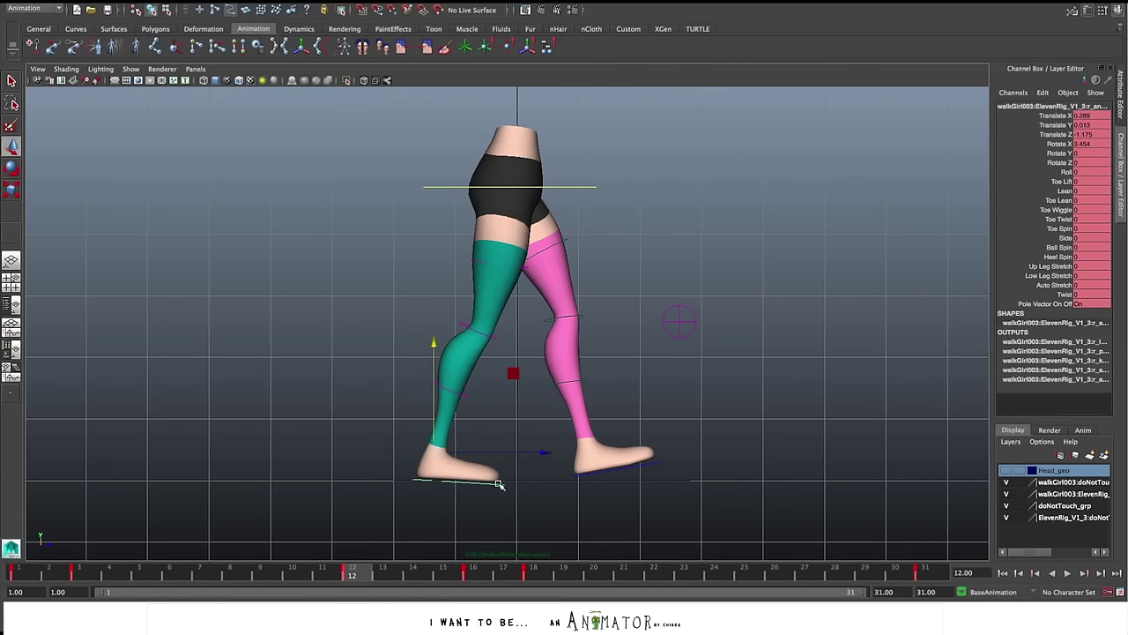
Compare the leg and foot poses at frames 12, 16 and 18, switching back and forth between them
click(479, 574)
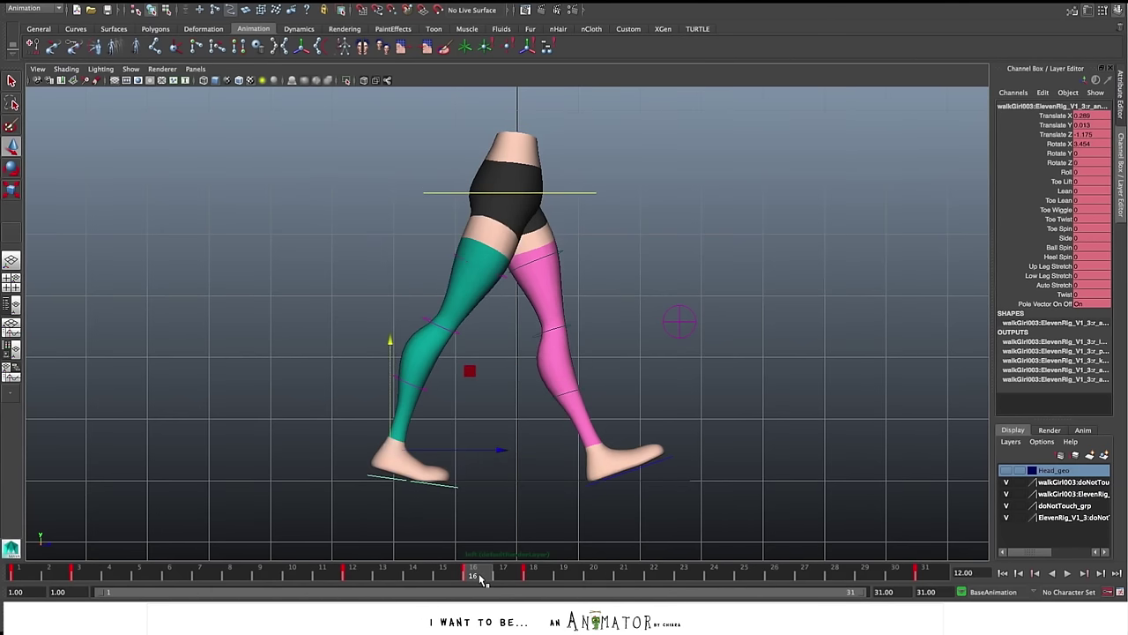
click(357, 572)
key(comma)
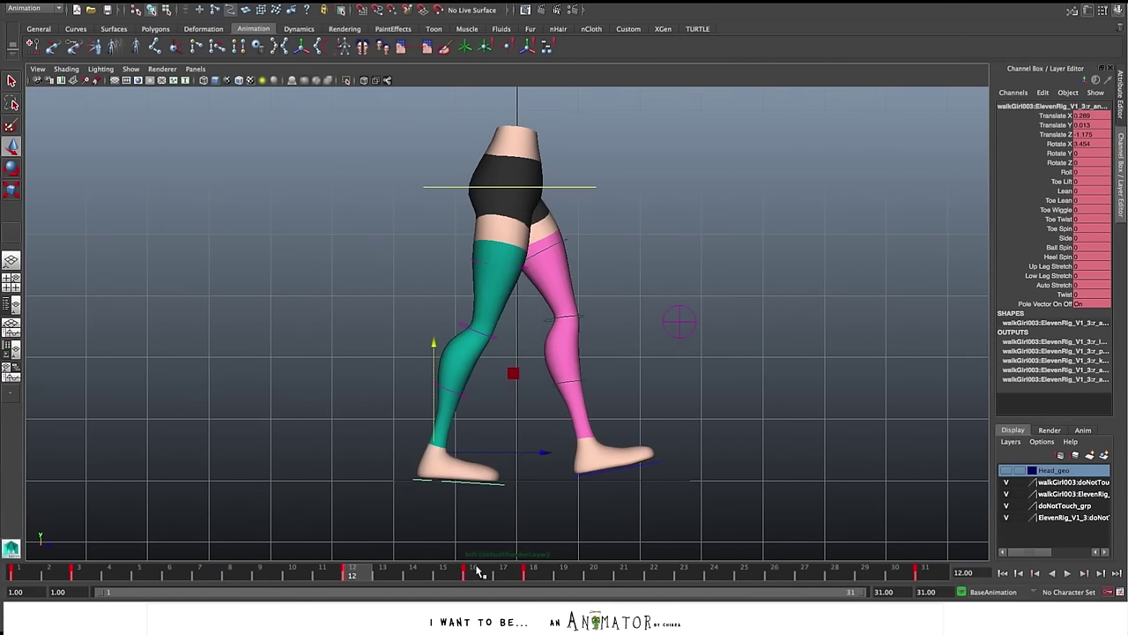
click(477, 572)
click(368, 570)
key(period)
click(539, 574)
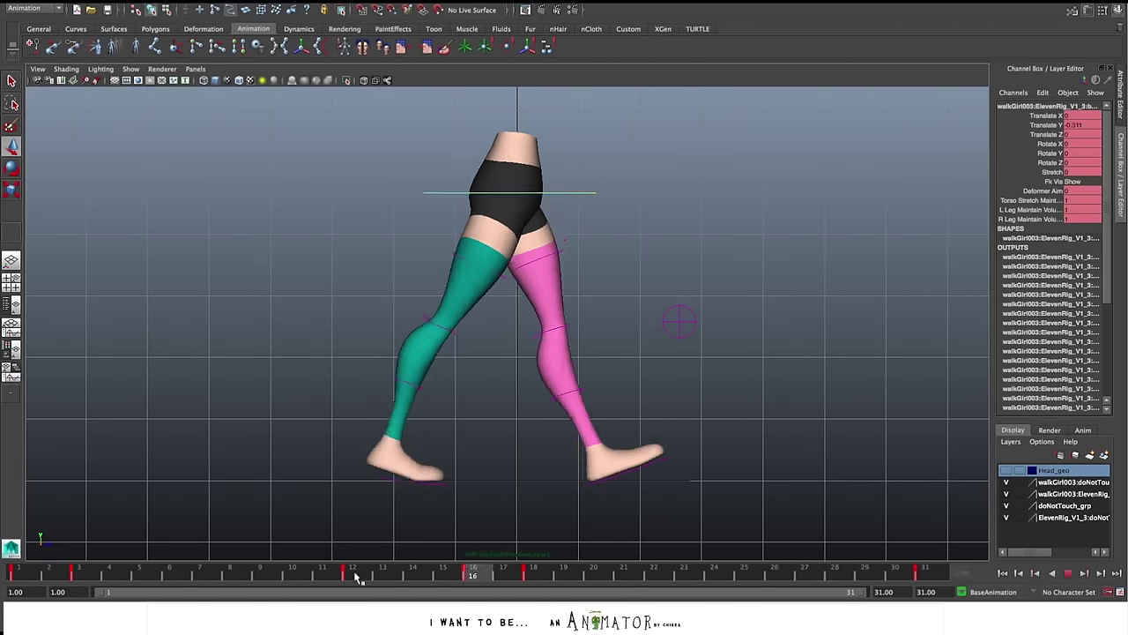
click(353, 575)
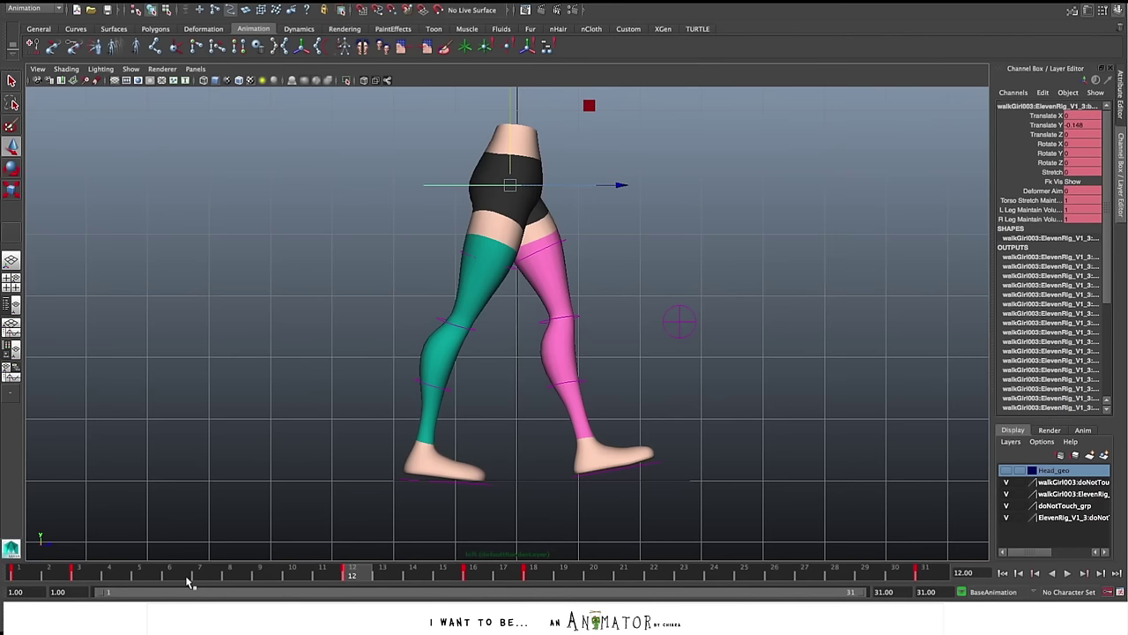
Rotate the right foot control at frame 8 to lay the foot flat, checking it against frame 12
click(233, 573)
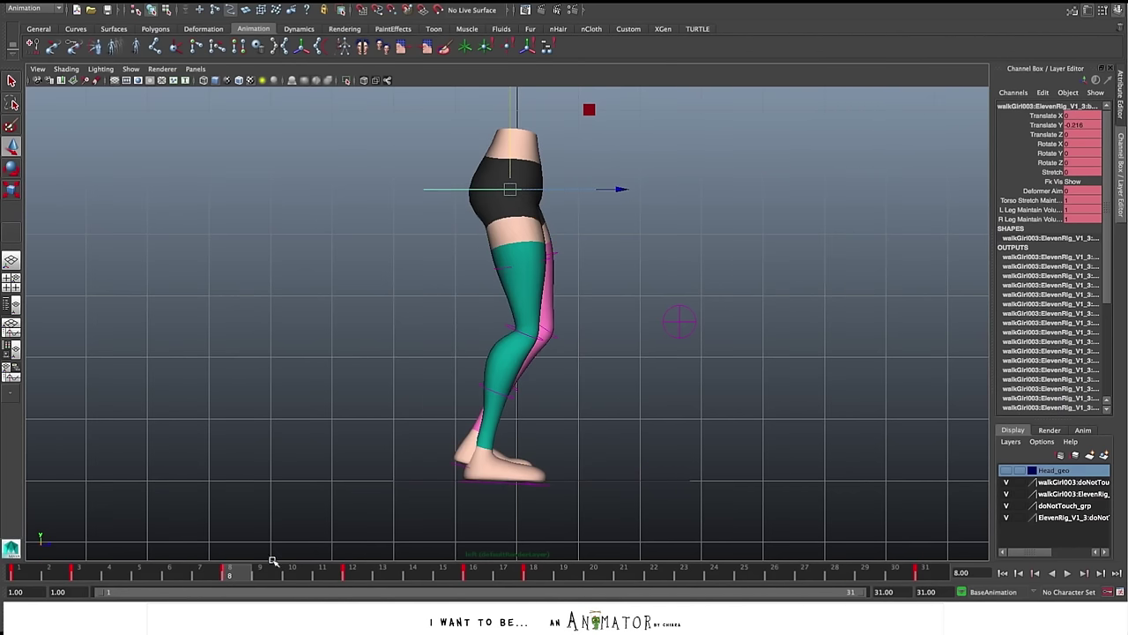
click(507, 481)
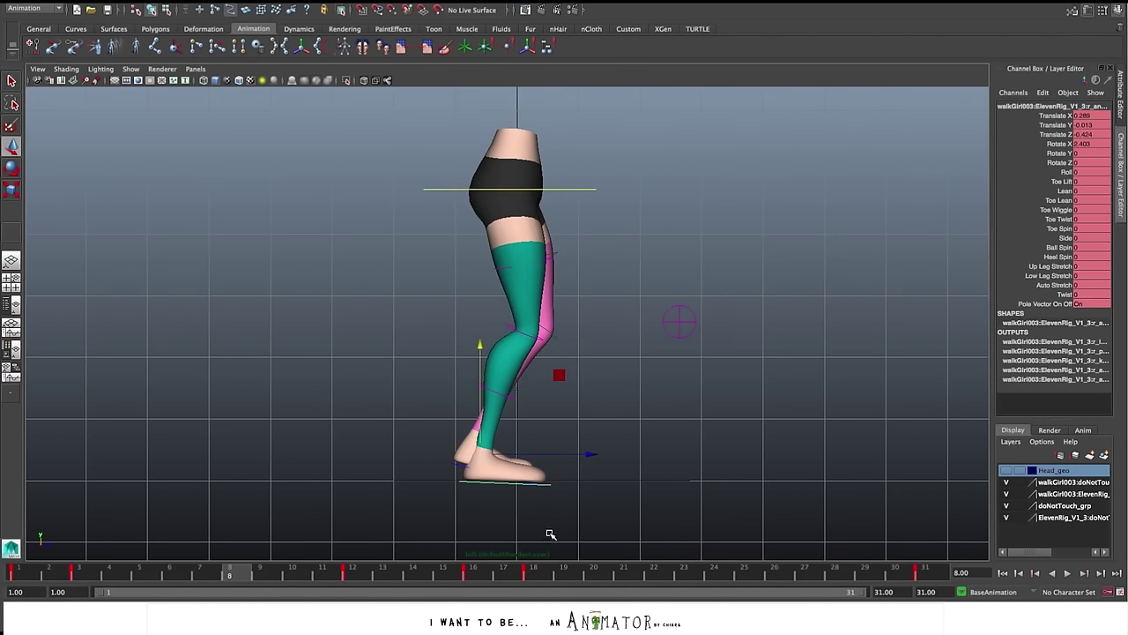
click(360, 575)
click(243, 575)
key(e)
drag(584, 428, 647, 435)
In the front view, adjust the left foot control at frame 8 to Translate X -0.148 and Rotate Z 11.034
key(q)
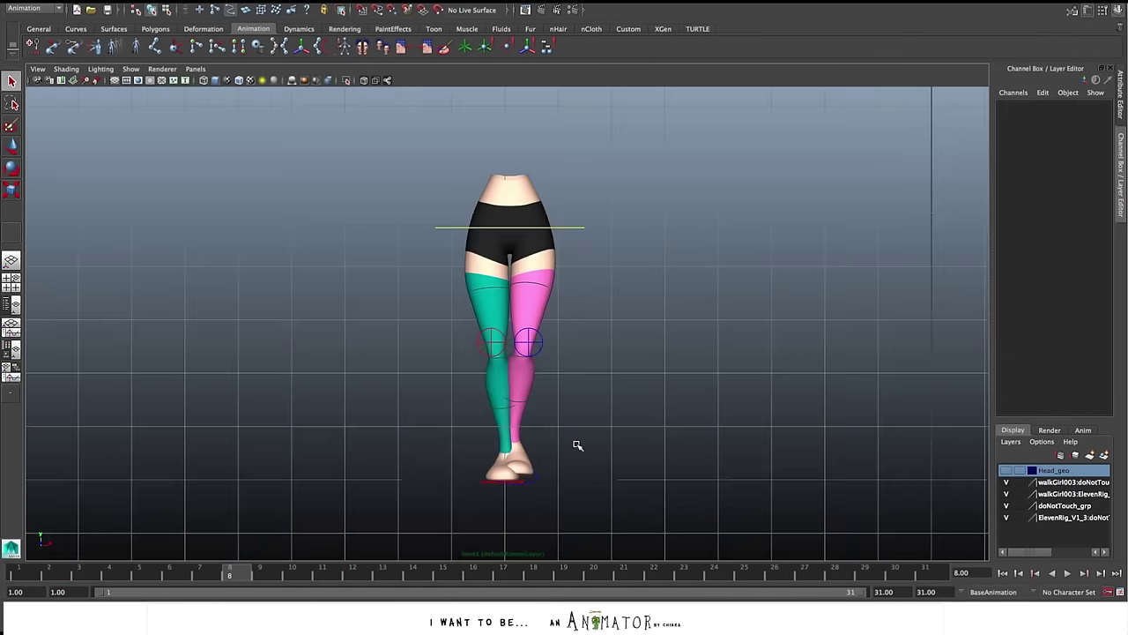
key(w)
click(522, 471)
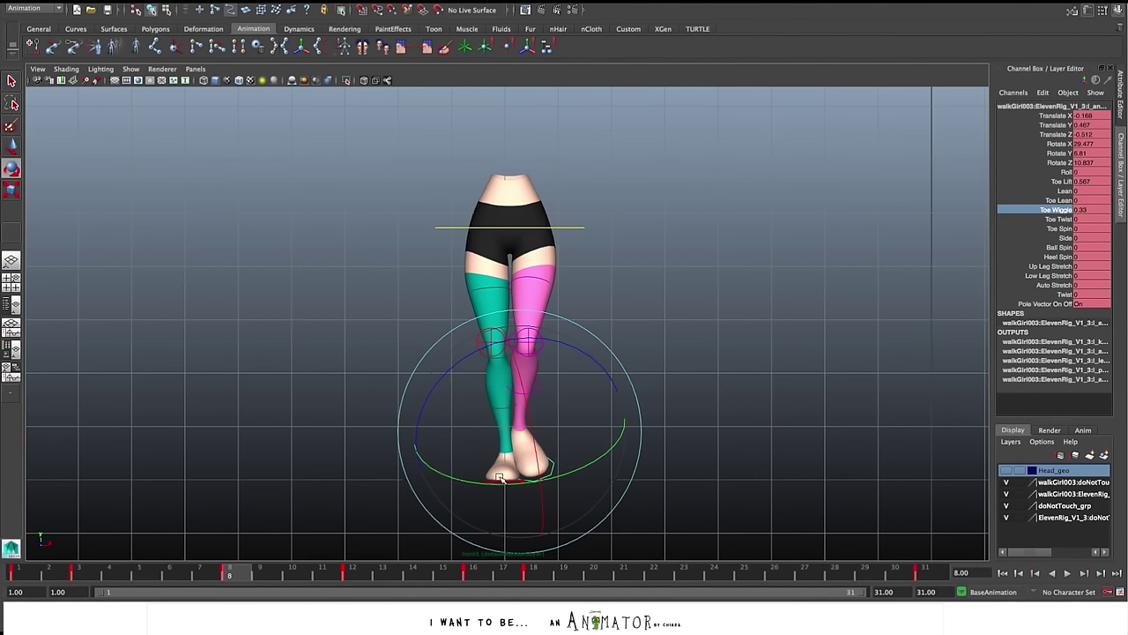
key(w)
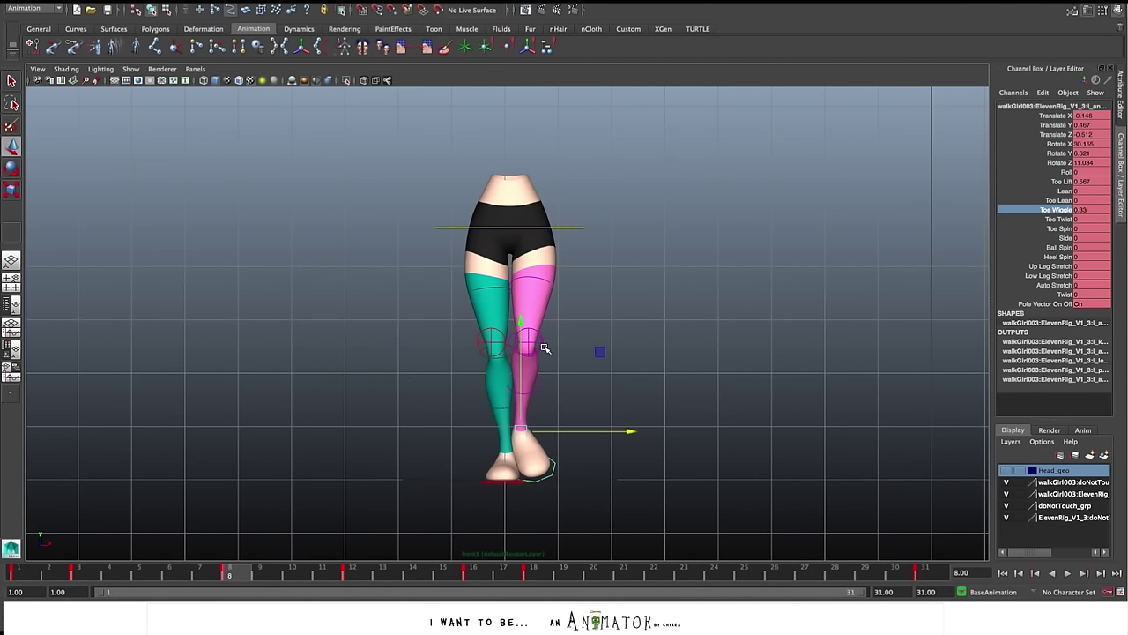
click(539, 343)
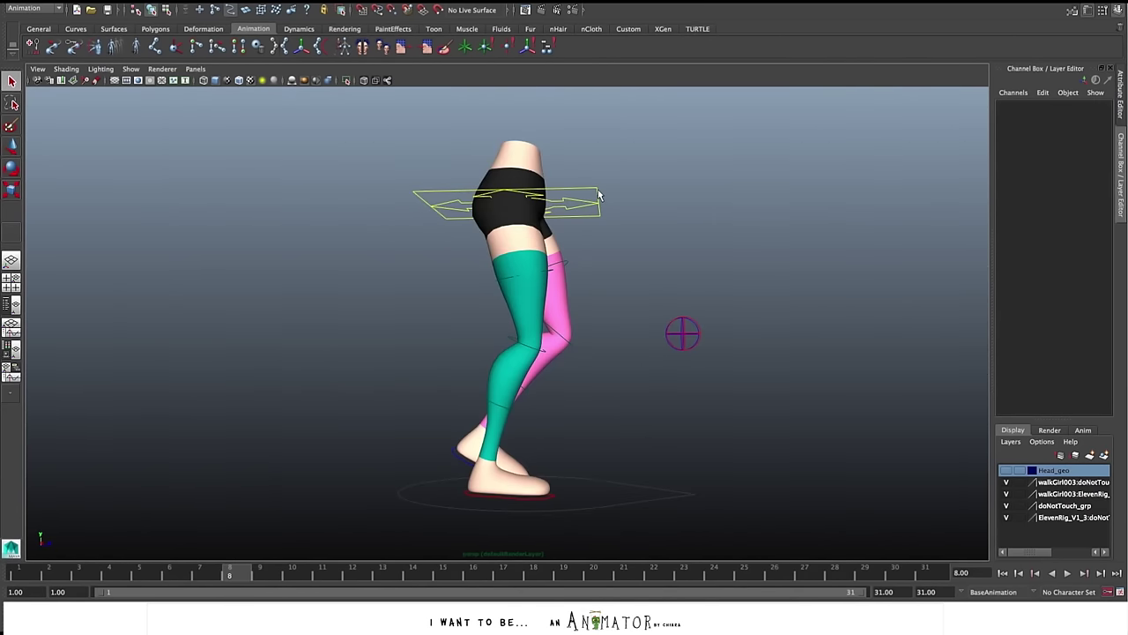
Copy the body control's frame 8 pose to frame 23 and its frame 12 pose to frame 27
click(598, 194)
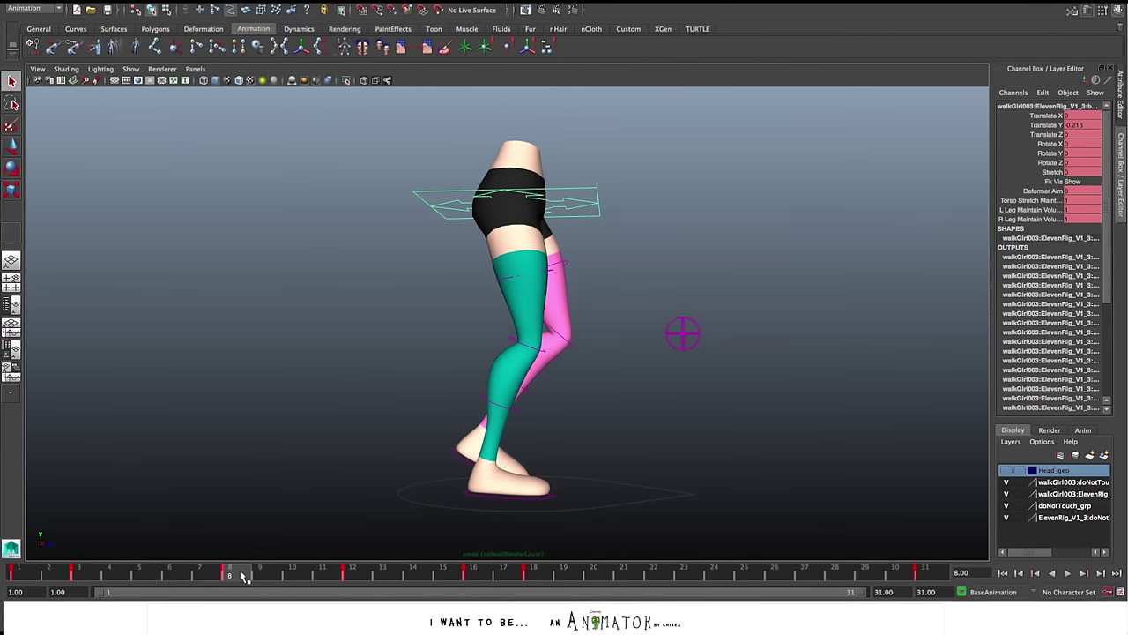
drag(244, 576, 690, 573)
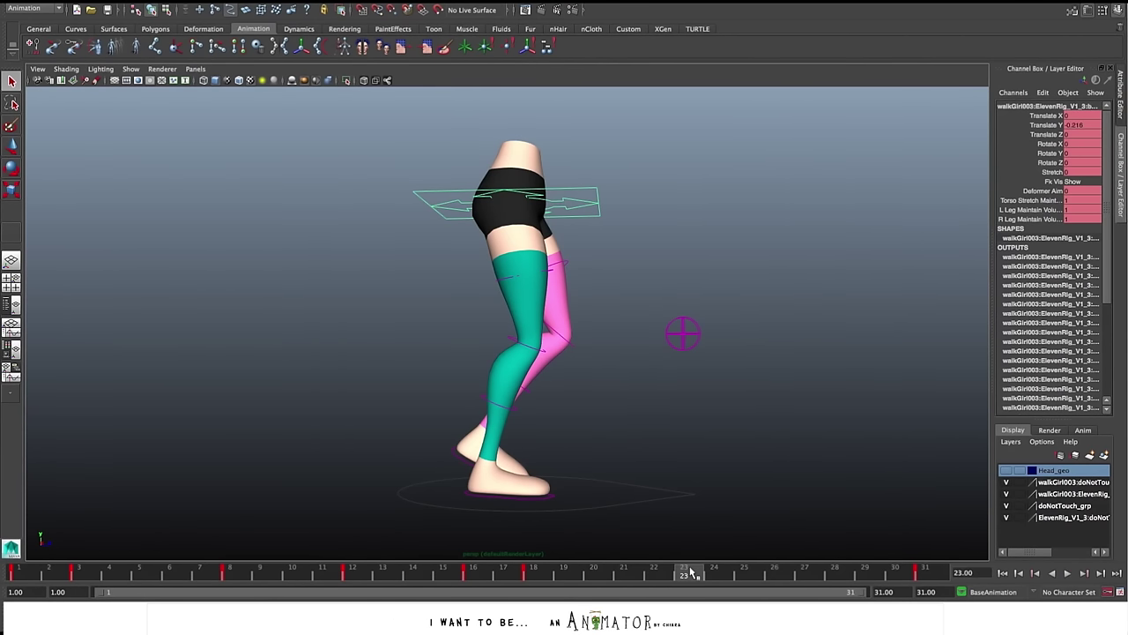
click(366, 576)
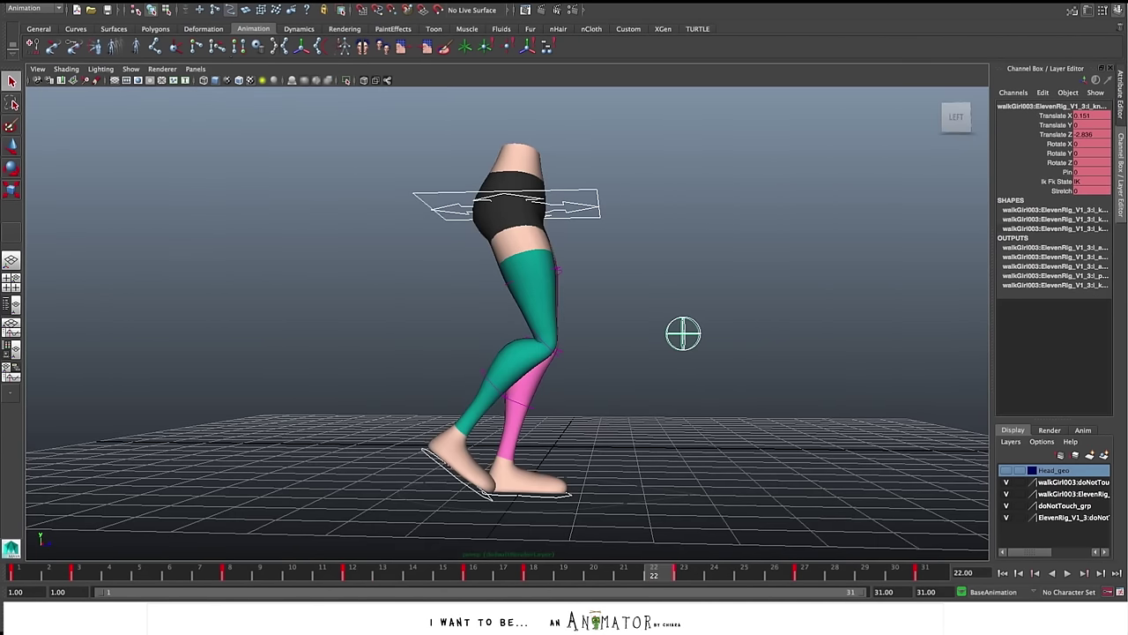
Select all the rig's animation curves in the Graph Editor and change their tangent type
click(257, 5)
mouse_move(252, 24)
click(416, 34)
key(a)
alt+right_drag(739, 180, 620, 106)
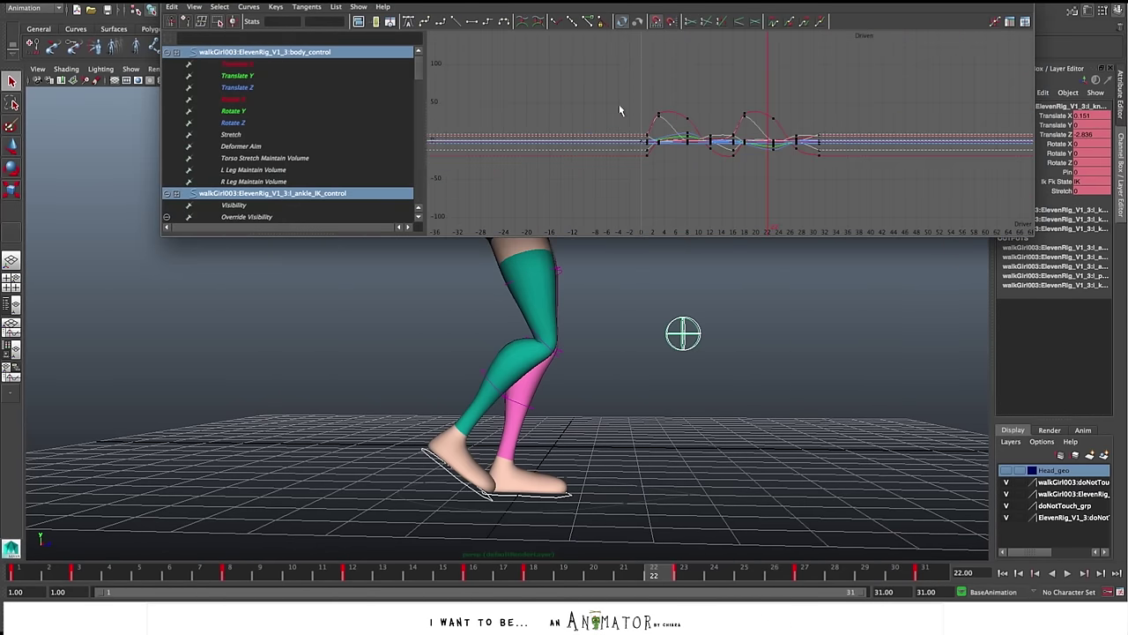
drag(609, 101, 905, 202)
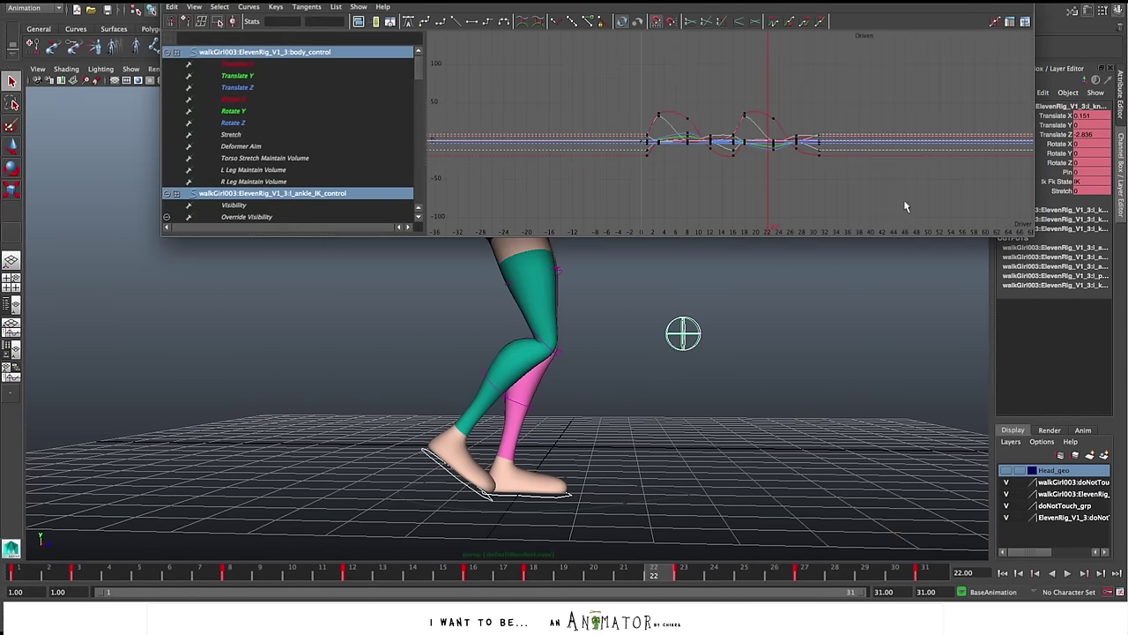
click(490, 22)
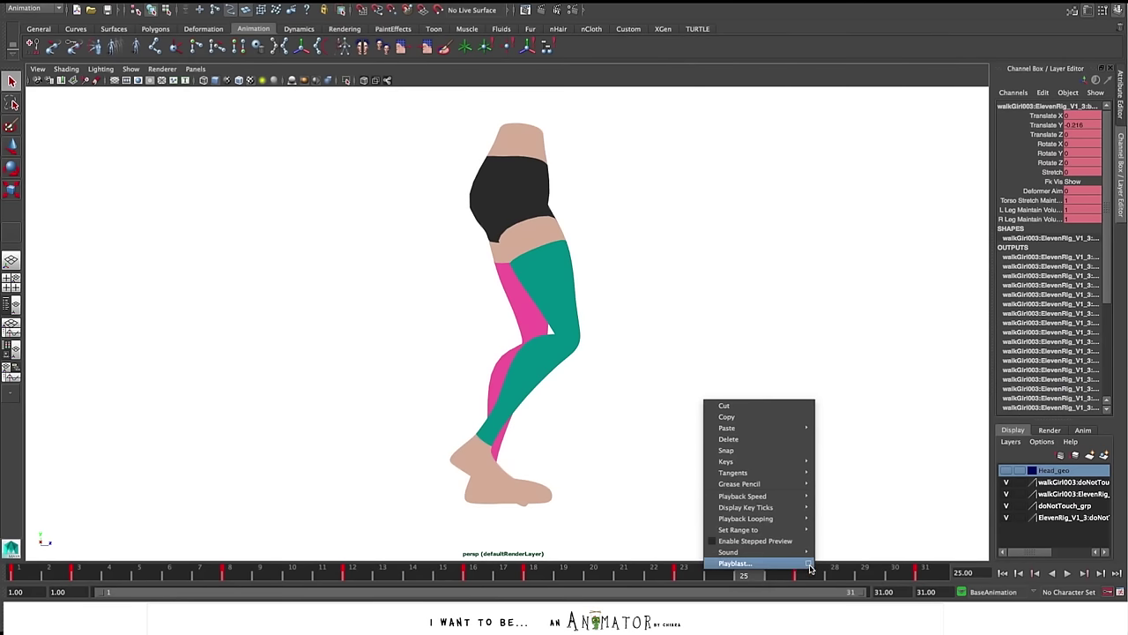
Open the Playblast options for the walk animation
click(809, 565)
drag(531, 221, 493, 157)
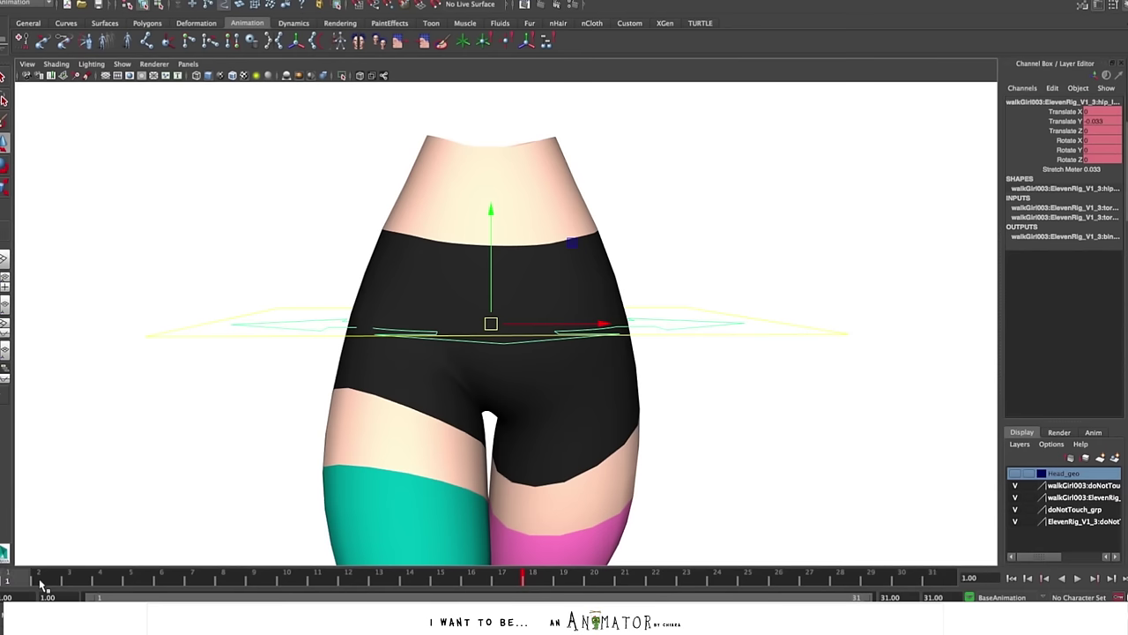
Shift the hip control sideways at frame 1 to Translate X 0.099 and rotate the hips up on the pink leg's side
alt+right_drag(603, 475, 121, 398)
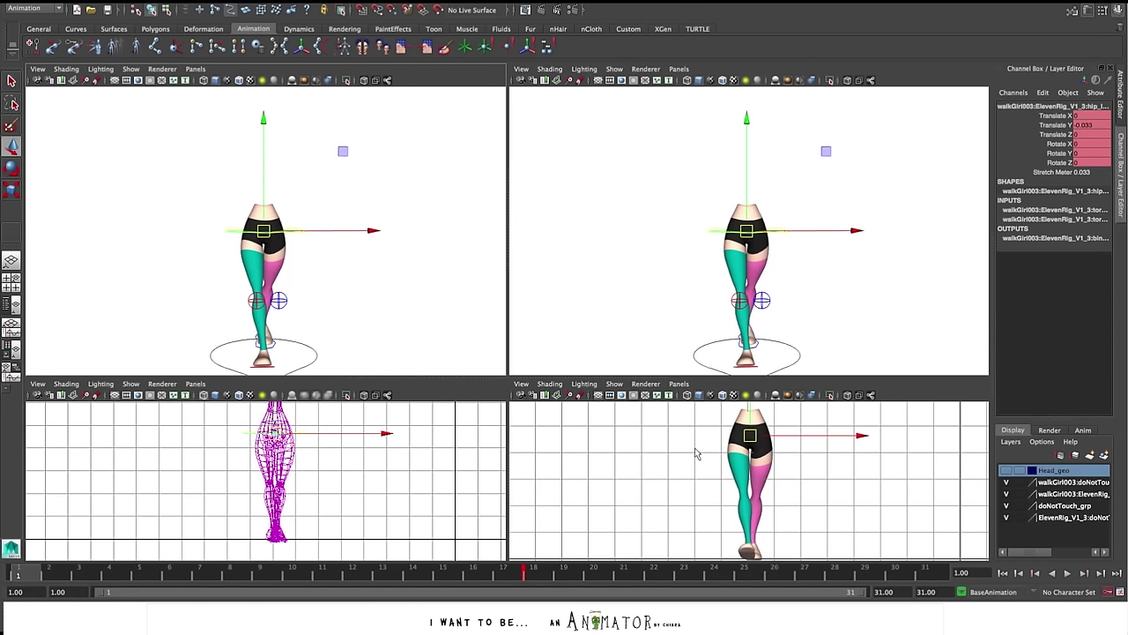
key(space)
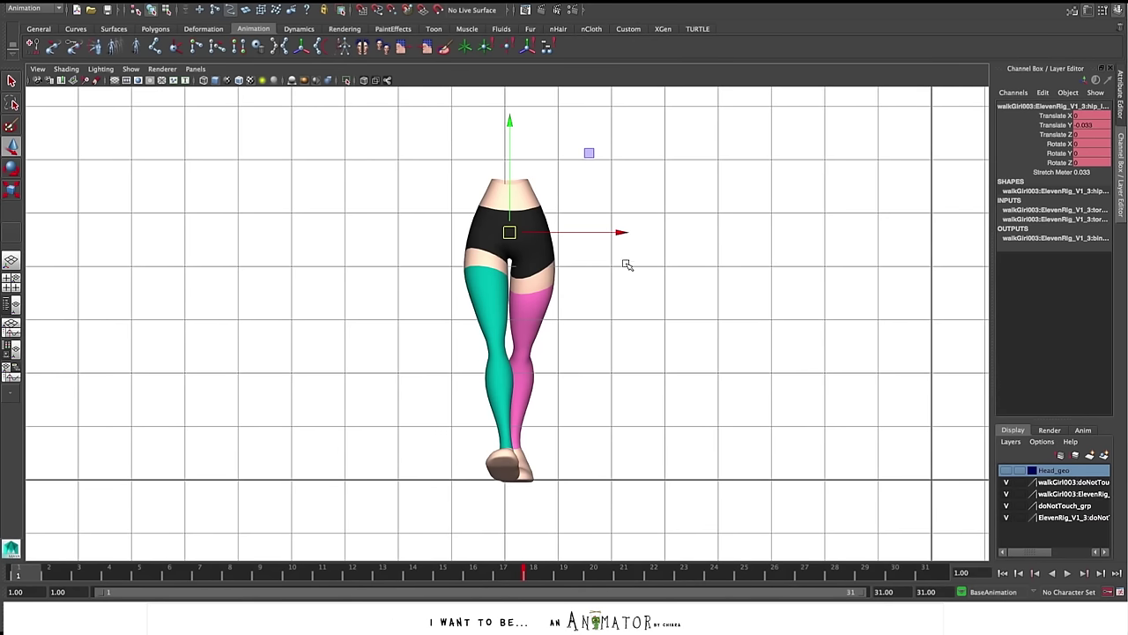
drag(621, 233, 629, 234)
key(e)
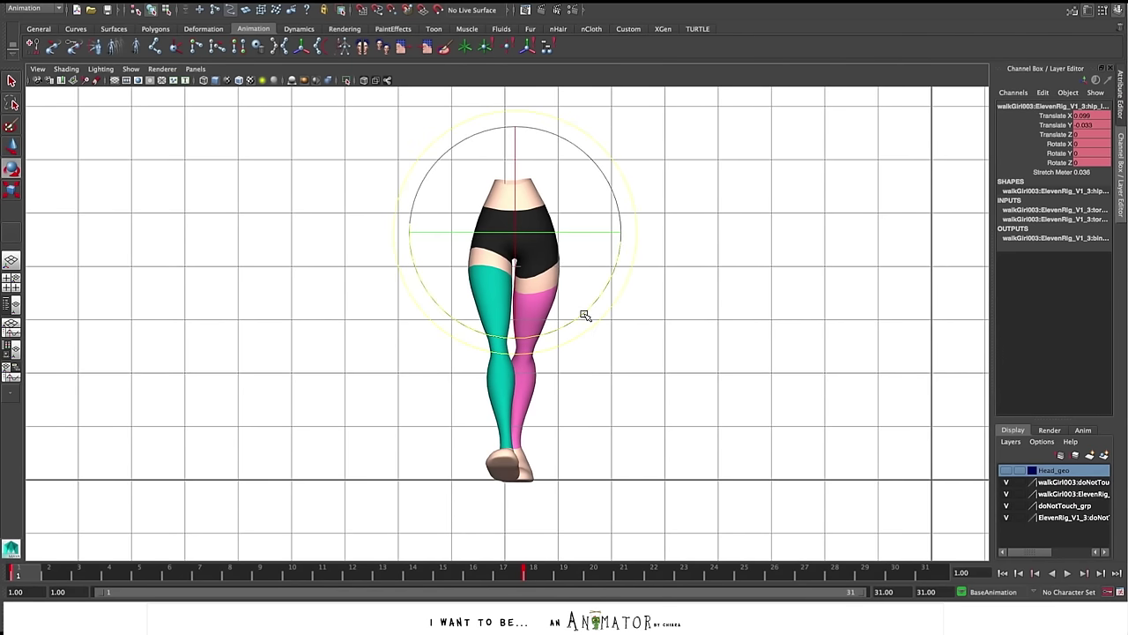
drag(585, 315, 596, 238)
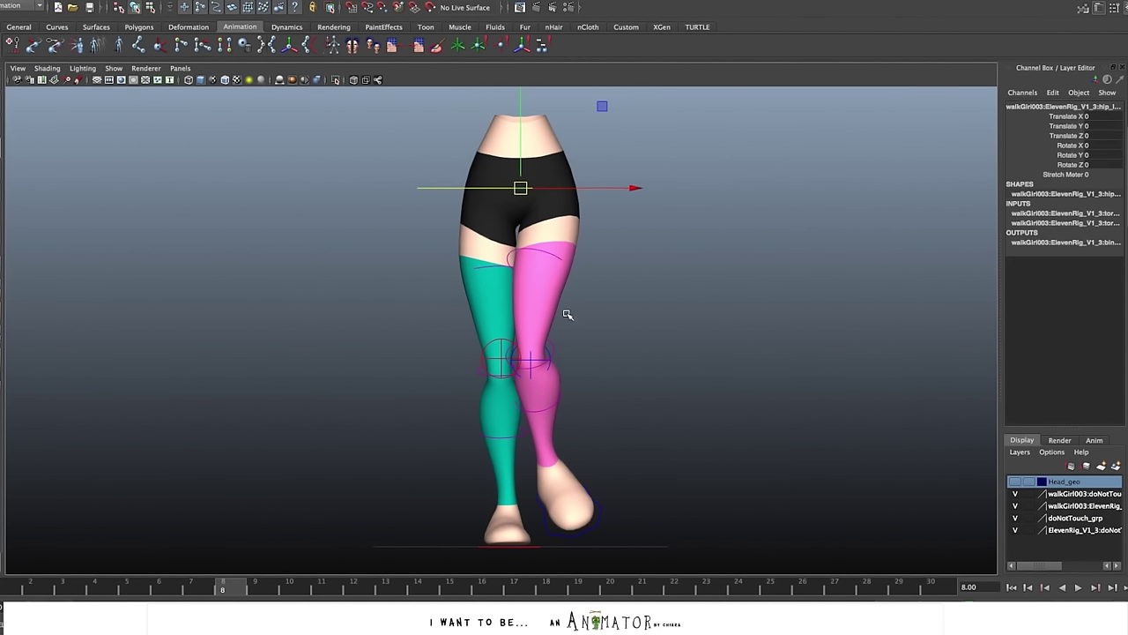
Key the hip control at frame 8, shift the hips toward the green leg and rotate them
key(s)
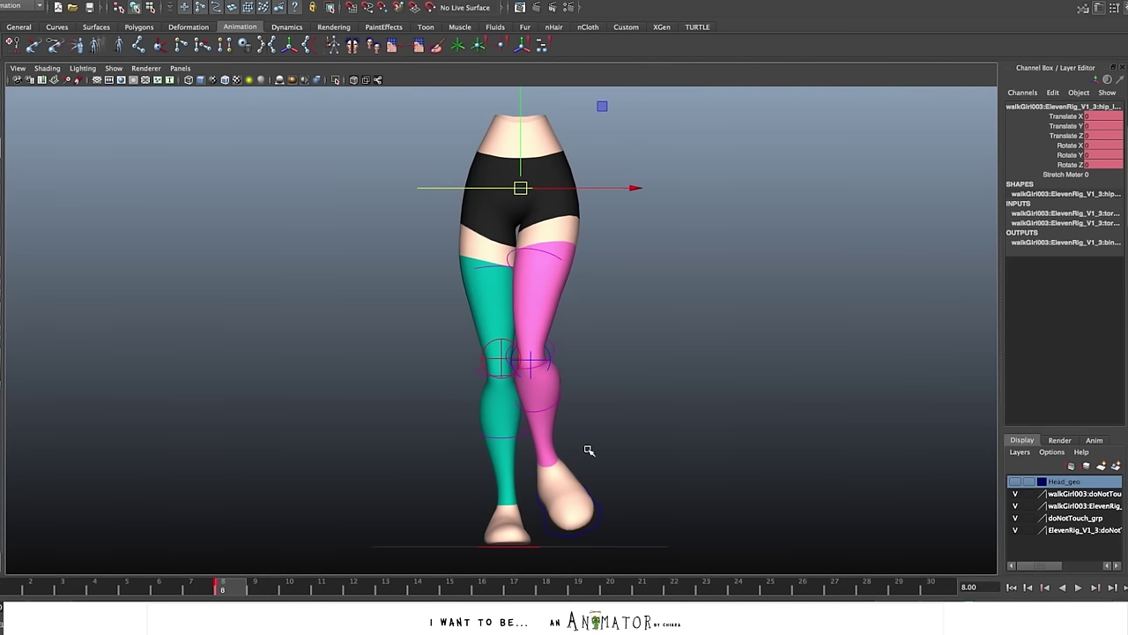
drag(635, 187, 623, 194)
key(e)
drag(607, 232, 589, 192)
key(w)
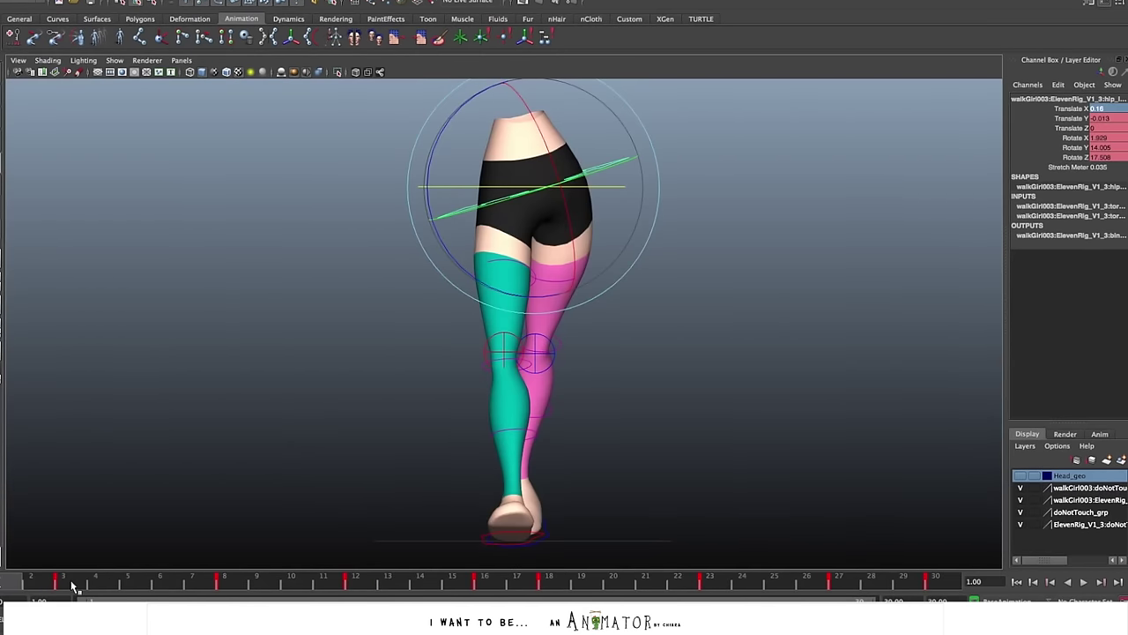
Move and rotate the hip control at frame 12 to Translate X -0.25 and Rotate Y -11.18
key(period)
key(period)
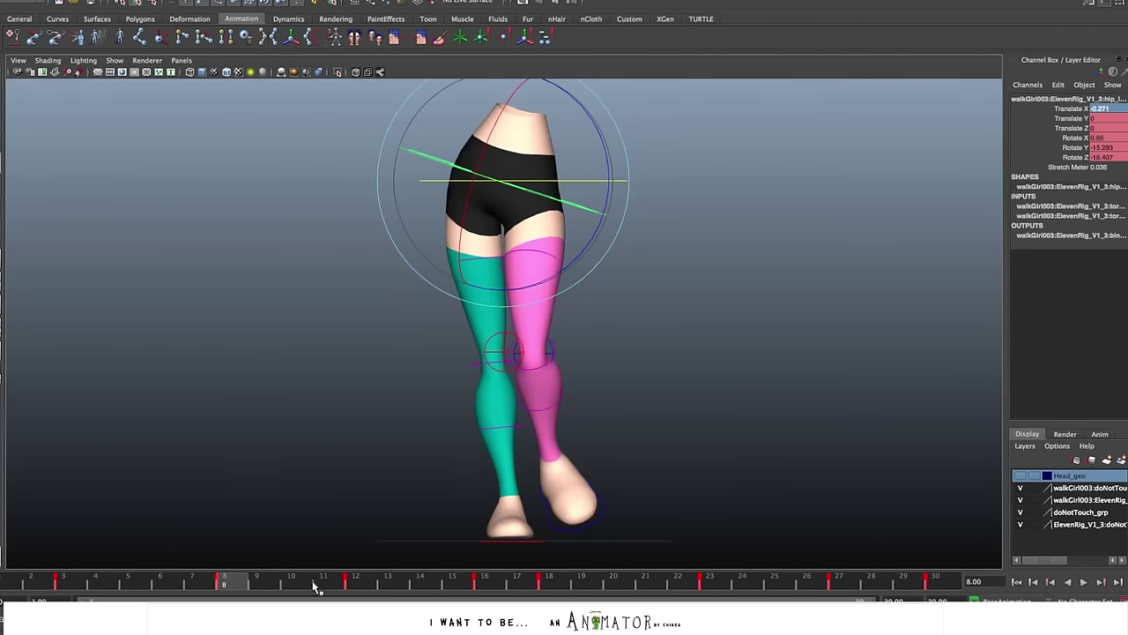
key(period)
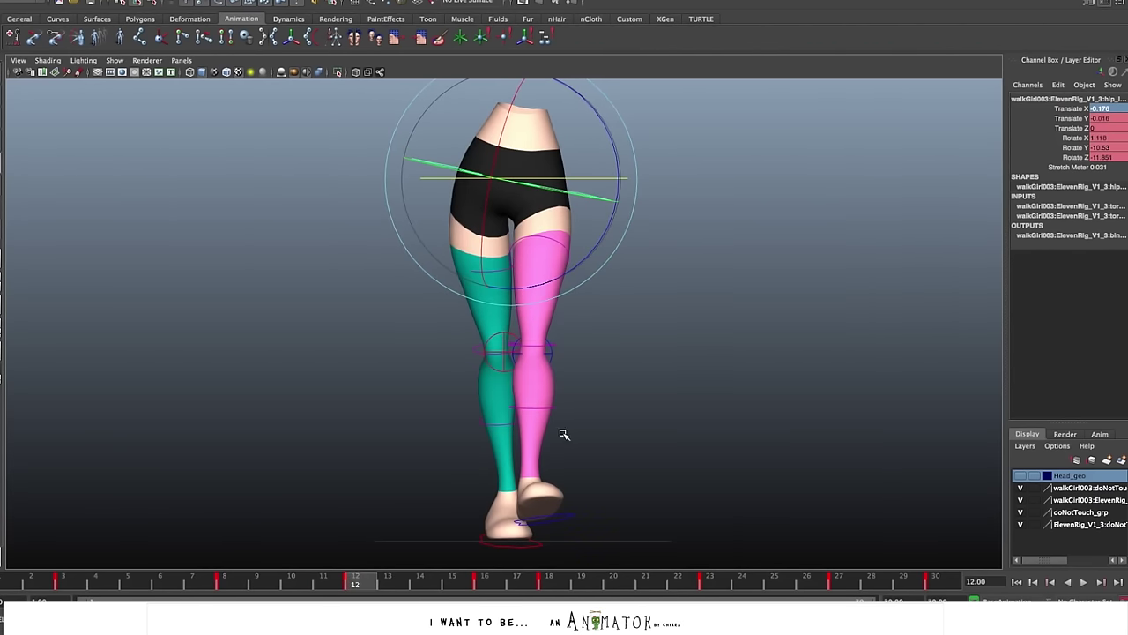
key(w)
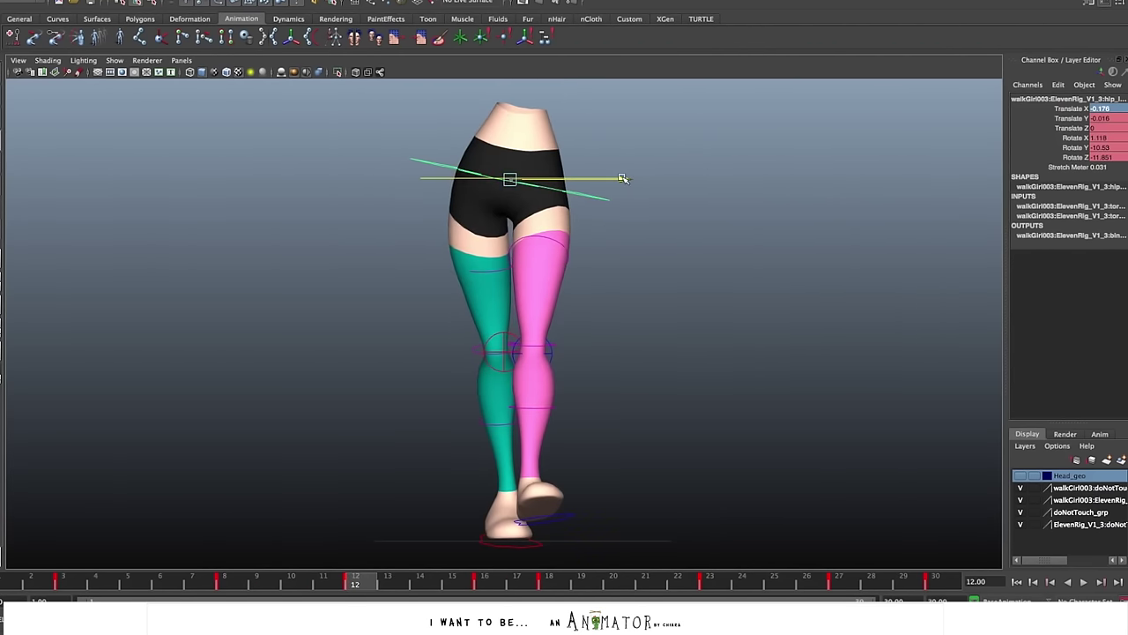
drag(623, 179, 619, 179)
key(e)
drag(517, 266, 514, 267)
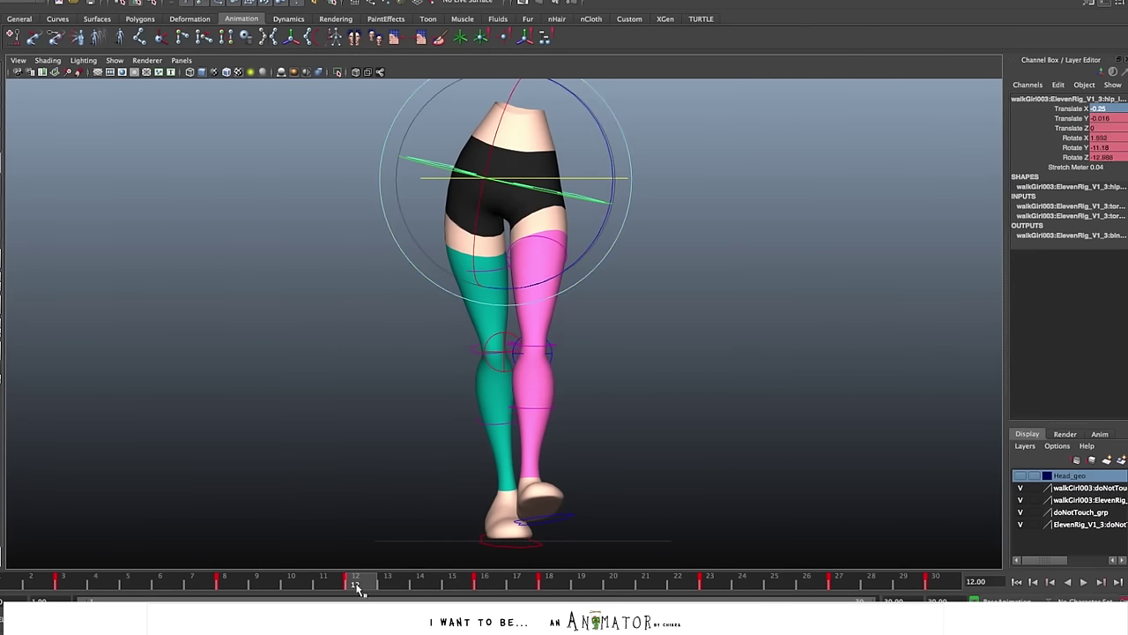
Check the hip poses at frames 16, 18 and 23
click(496, 586)
click(548, 585)
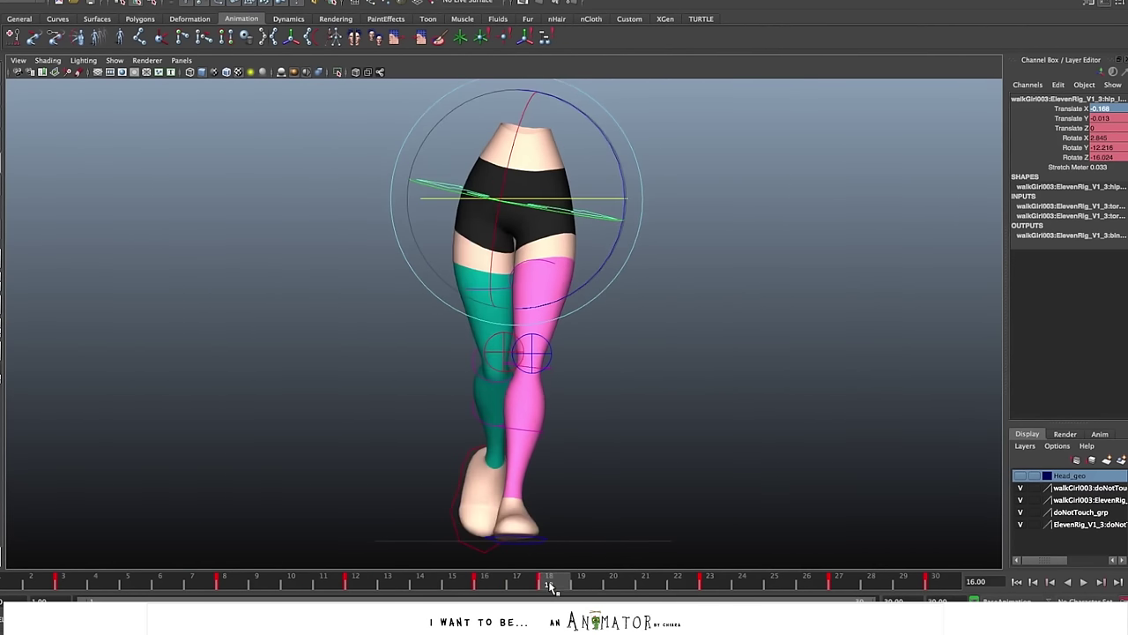
click(714, 585)
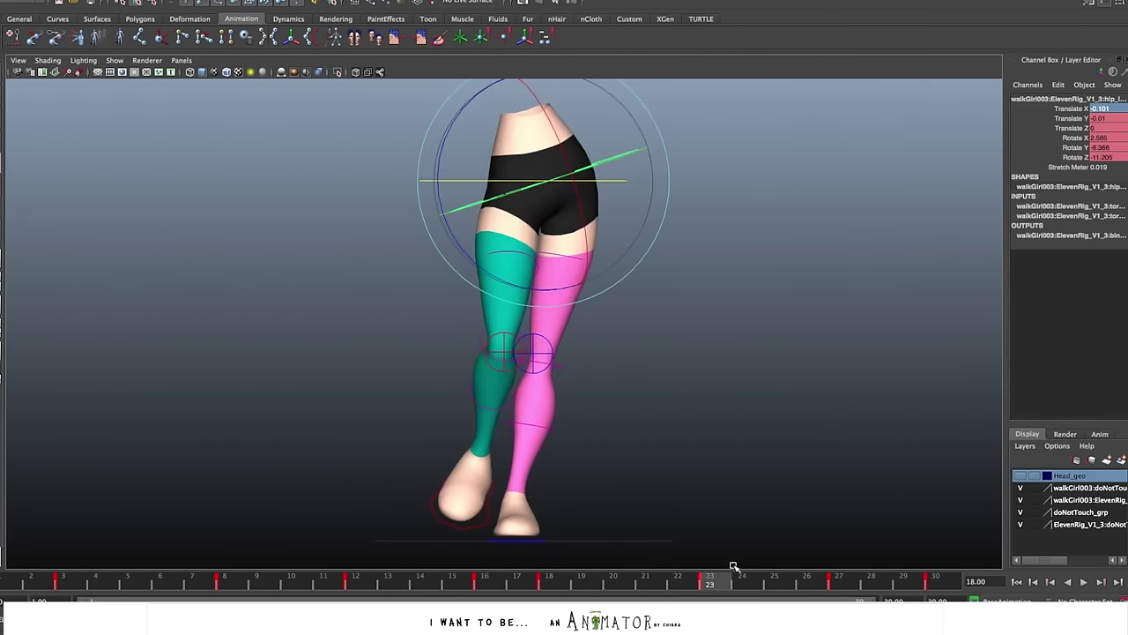
click(756, 517)
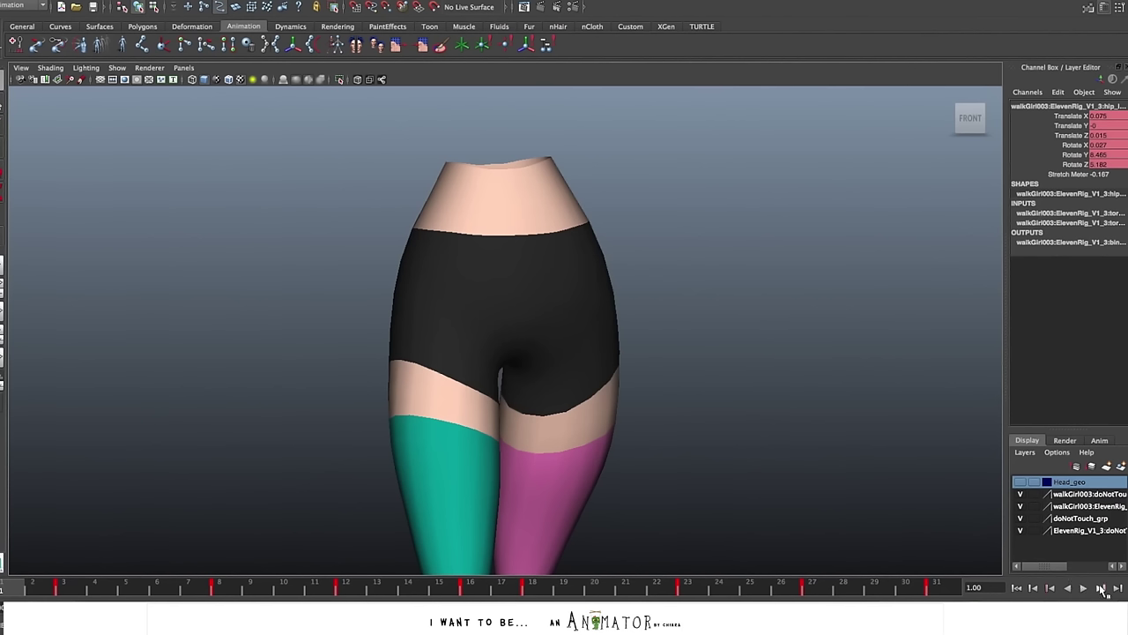
Step through the hip keyframes from frame 1 to frame 23, examining the hips' sway and tilt up close
click(1101, 589)
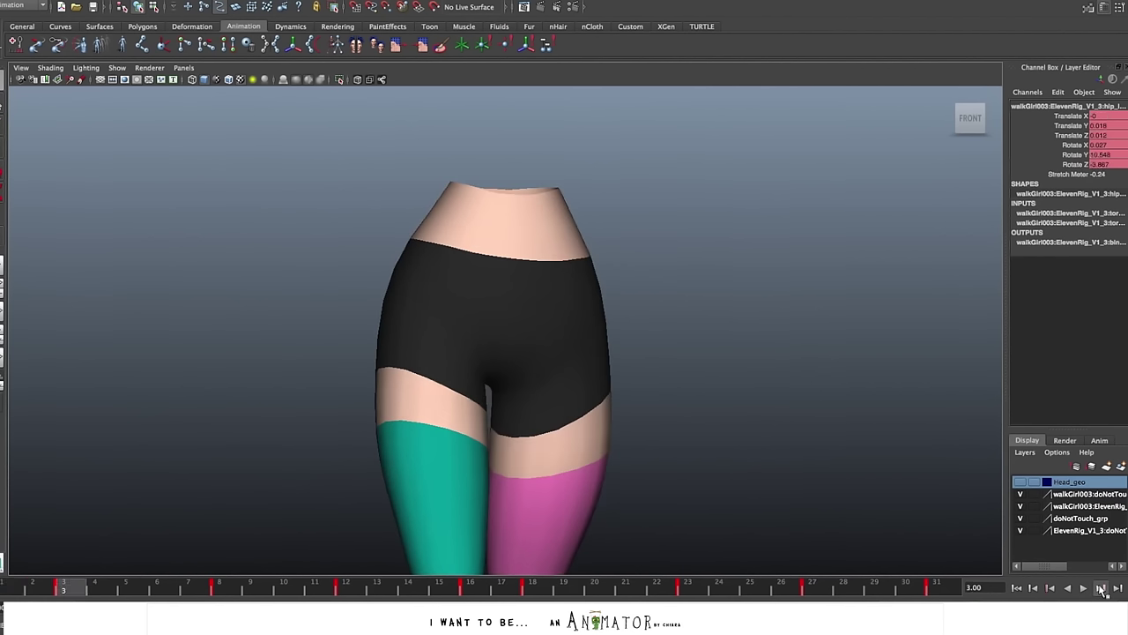
click(1101, 589)
click(1101, 589)
click(1100, 589)
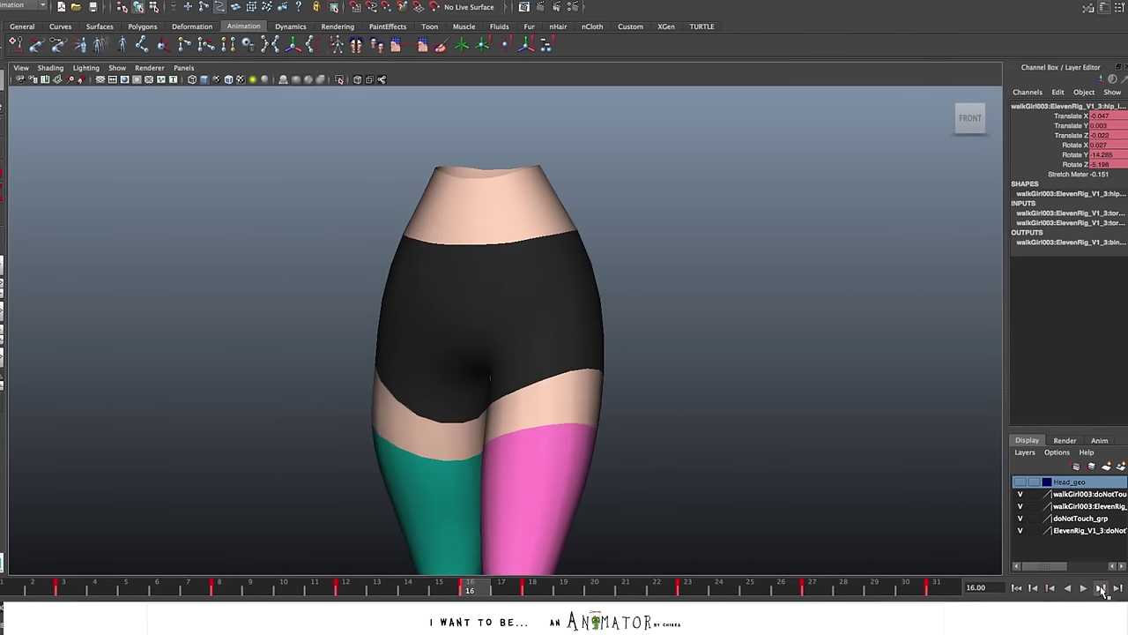
click(1100, 588)
click(1101, 588)
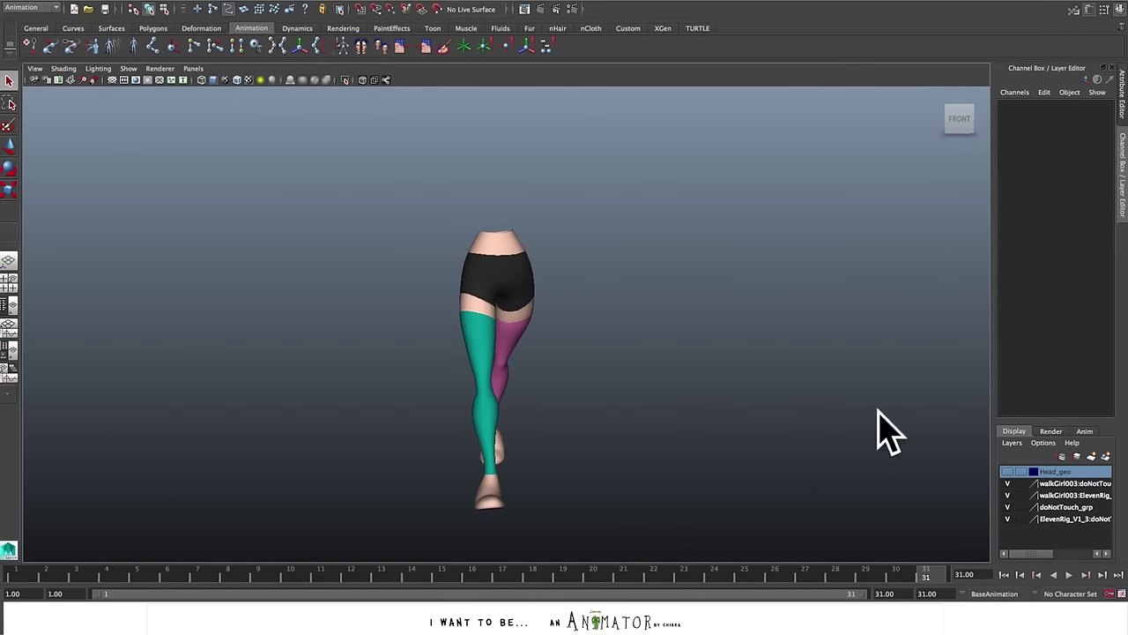
Turn on NURBS curve display in the viewport to bring back the leg rig's controls
alt+drag(686, 413, 638, 408)
click(128, 70)
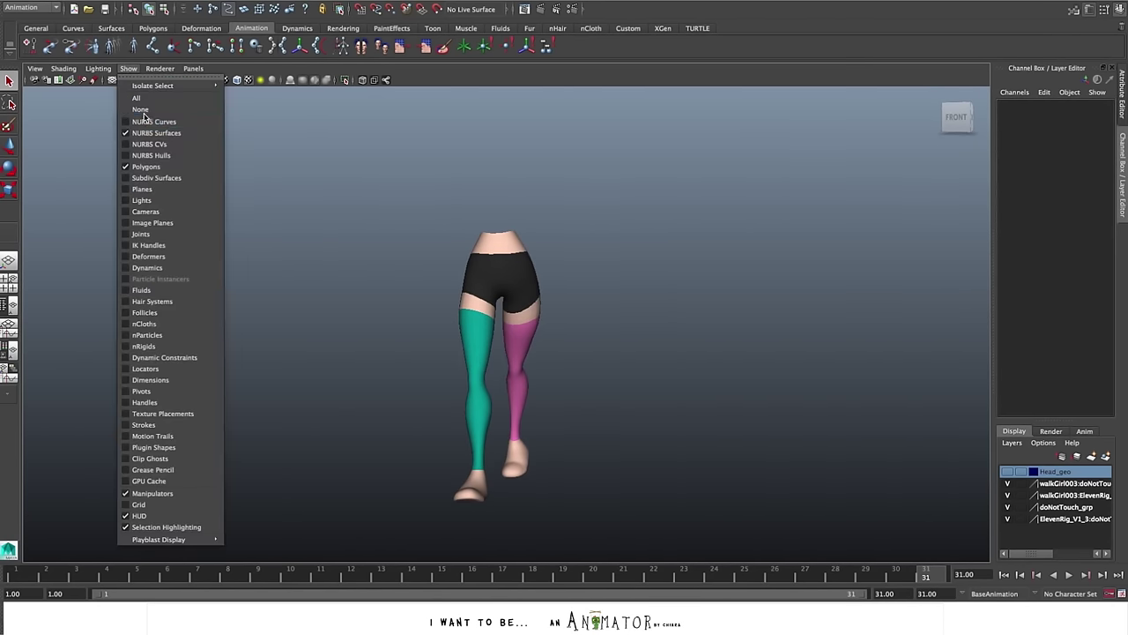
alt+drag(752, 247, 681, 267)
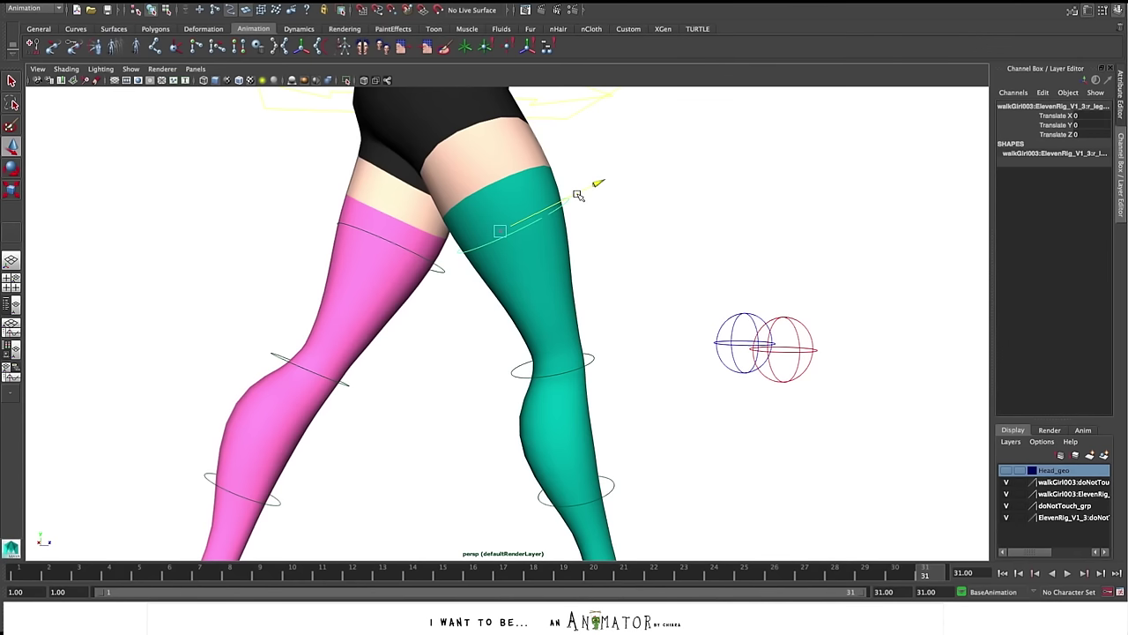
Reshape the green leg with its bend controls: thigh at Translate Y 0.039, knee at Translate Y 0.026 and Translate Z 0.003
alt+right_drag(672, 313, 607, 322)
click(567, 314)
drag(540, 319, 544, 319)
click(608, 370)
click(538, 180)
click(547, 168)
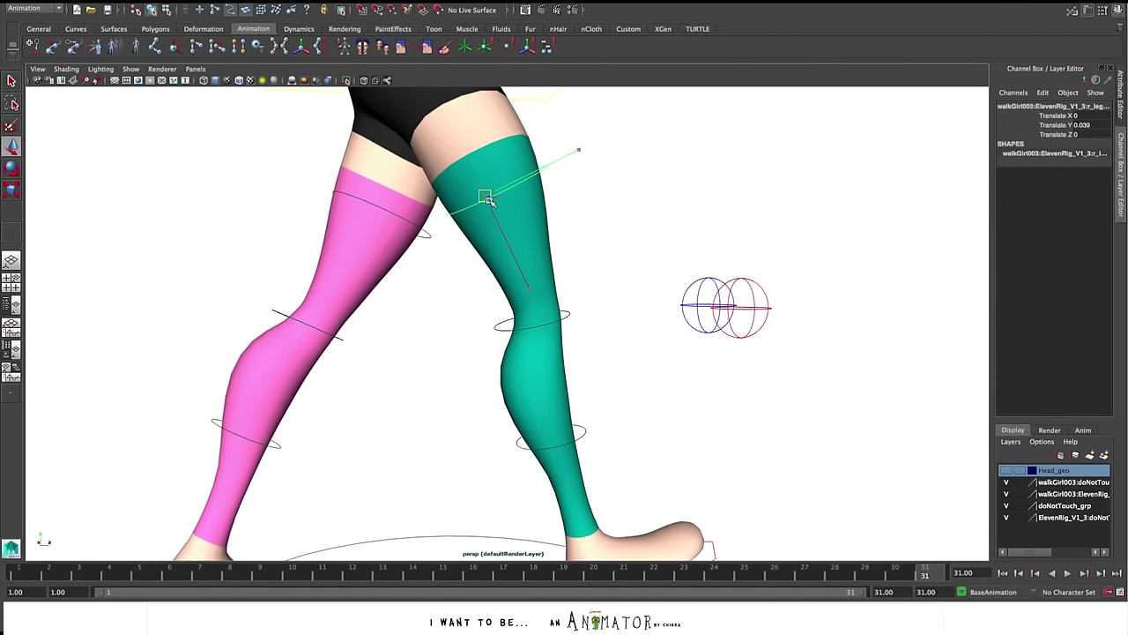
click(668, 291)
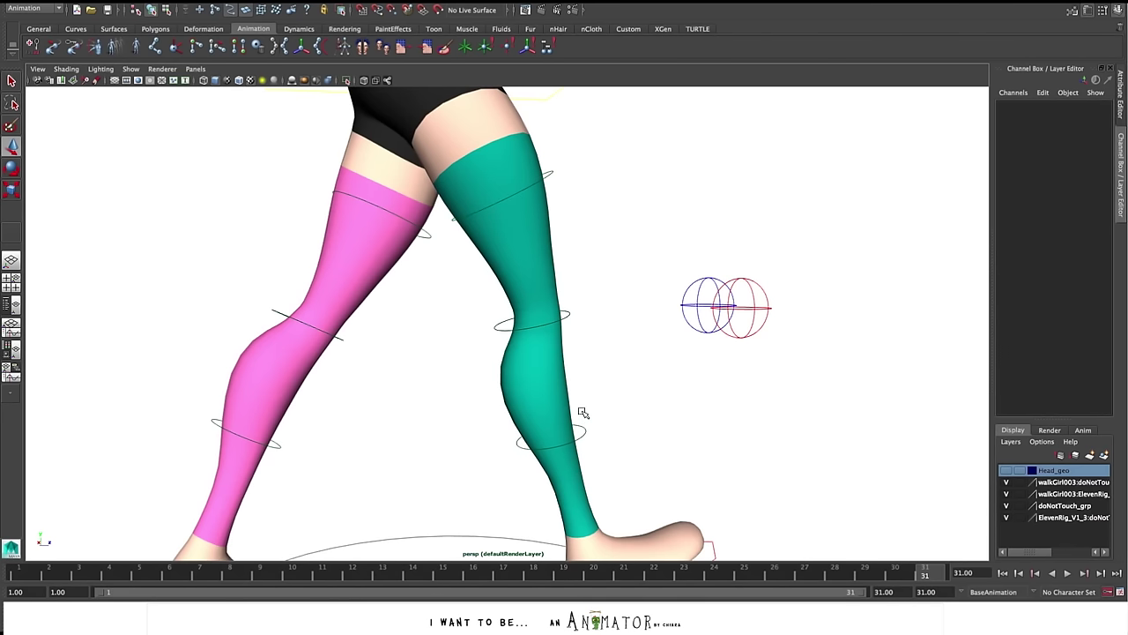
click(563, 316)
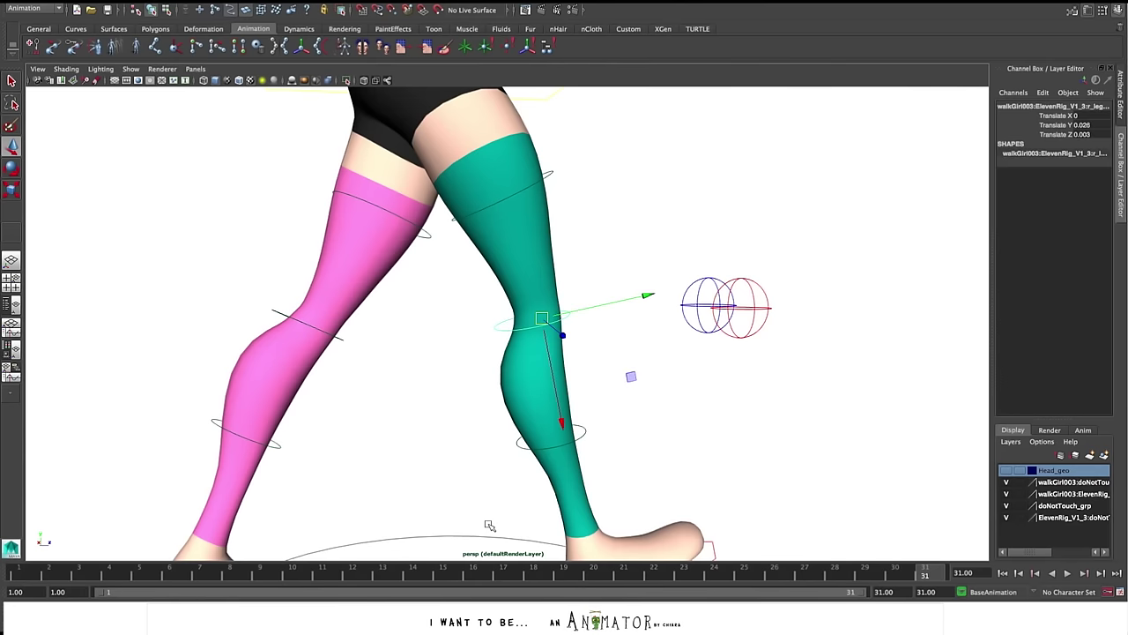
click(485, 535)
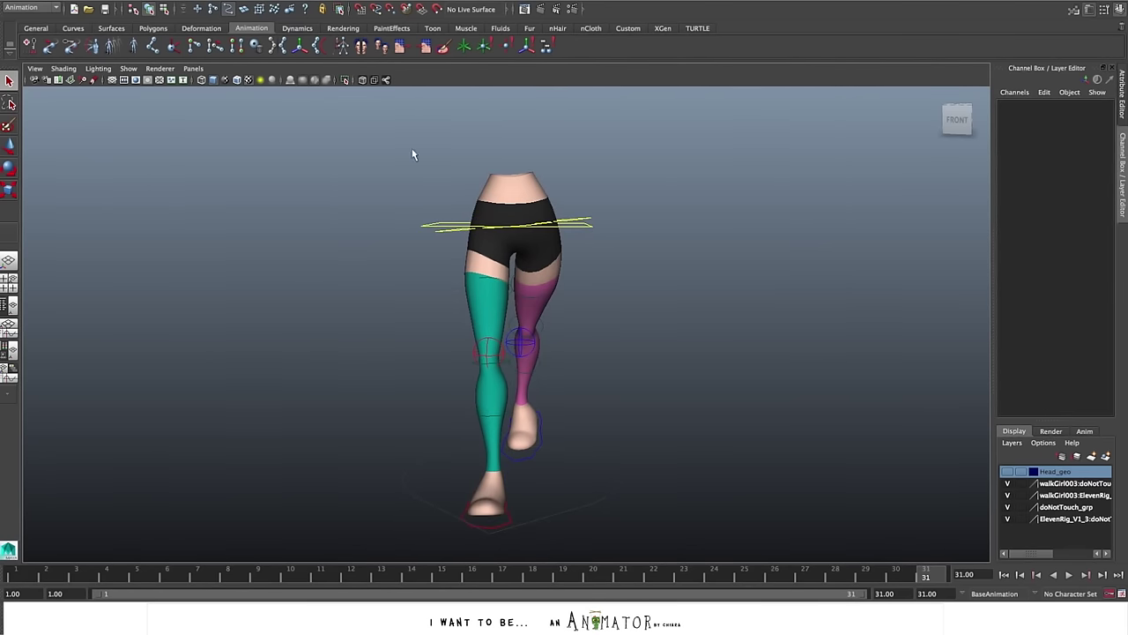
Enable surface selection and highlight the full body mesh to inspect the hidden upper body from the front and side
click(245, 10)
click(542, 219)
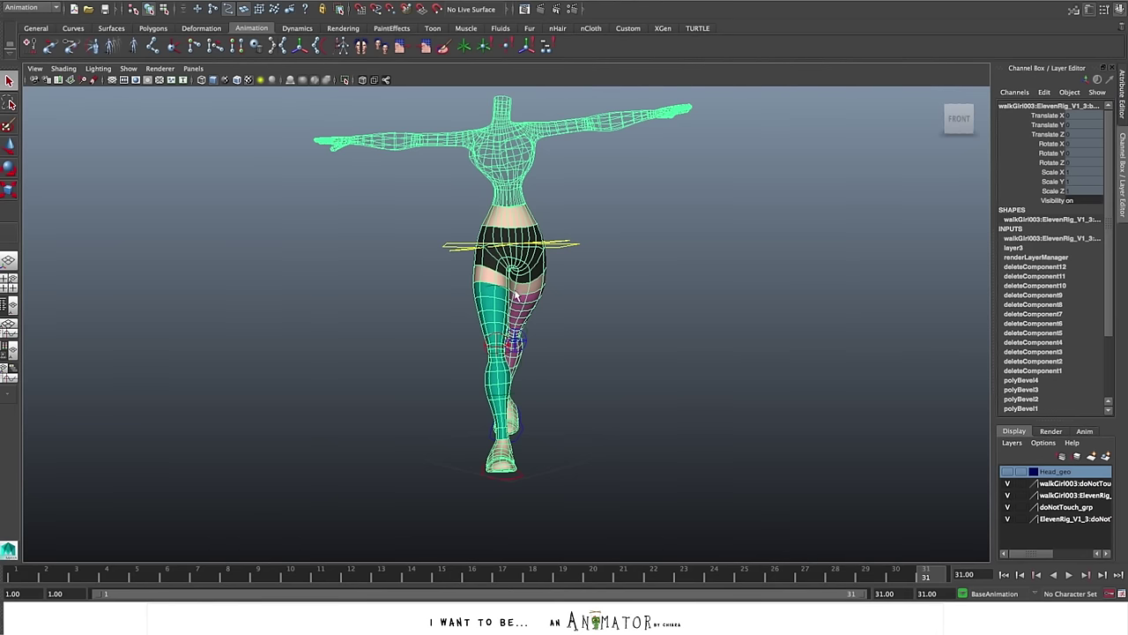
alt+drag(518, 292, 542, 253)
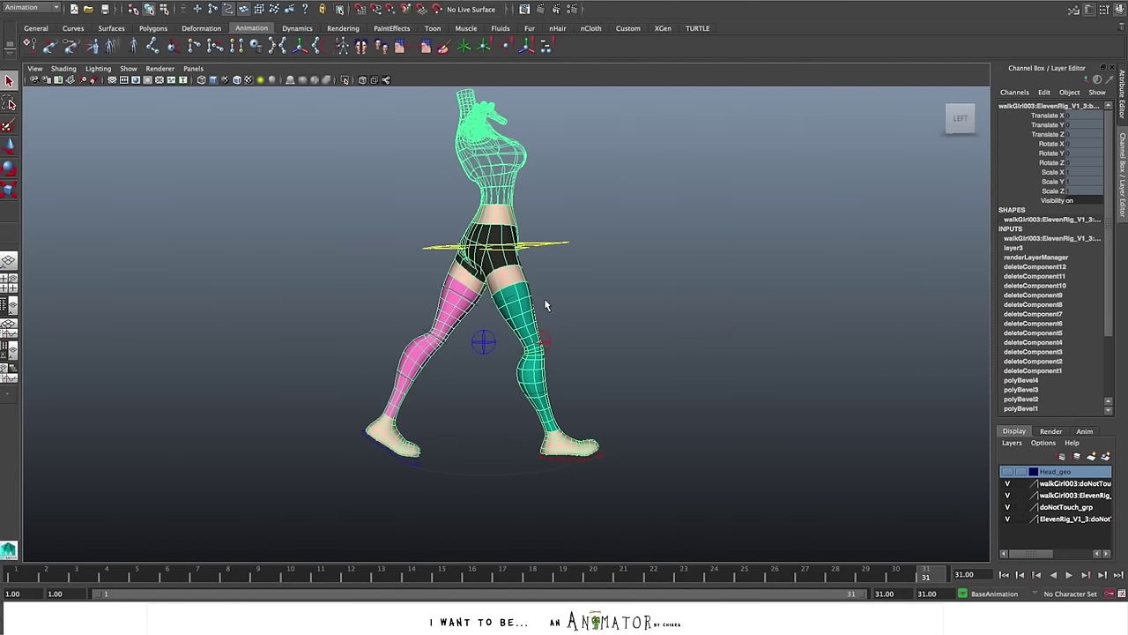
alt+drag(637, 406, 490, 414)
click(741, 447)
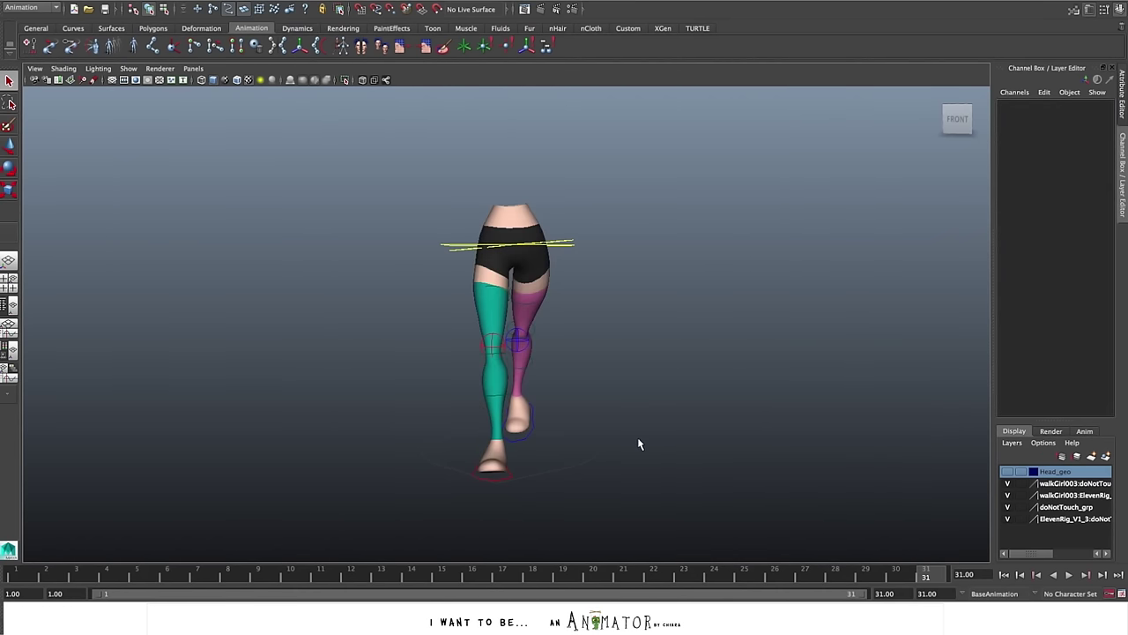
alt+drag(662, 451, 655, 456)
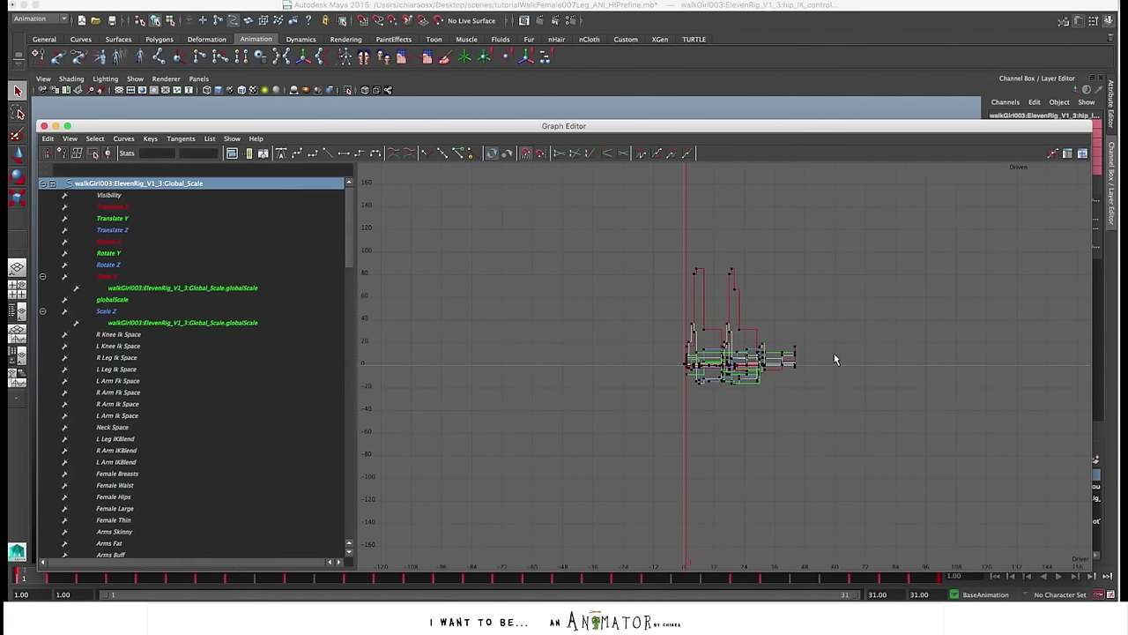
Select all of the rig's animation curves in the Graph Editor and set their tangents to spline
alt+right_drag(781, 328, 774, 352)
alt+middle_drag(774, 352, 756, 364)
scroll(756, 365, down, 5)
drag(500, 201, 1009, 552)
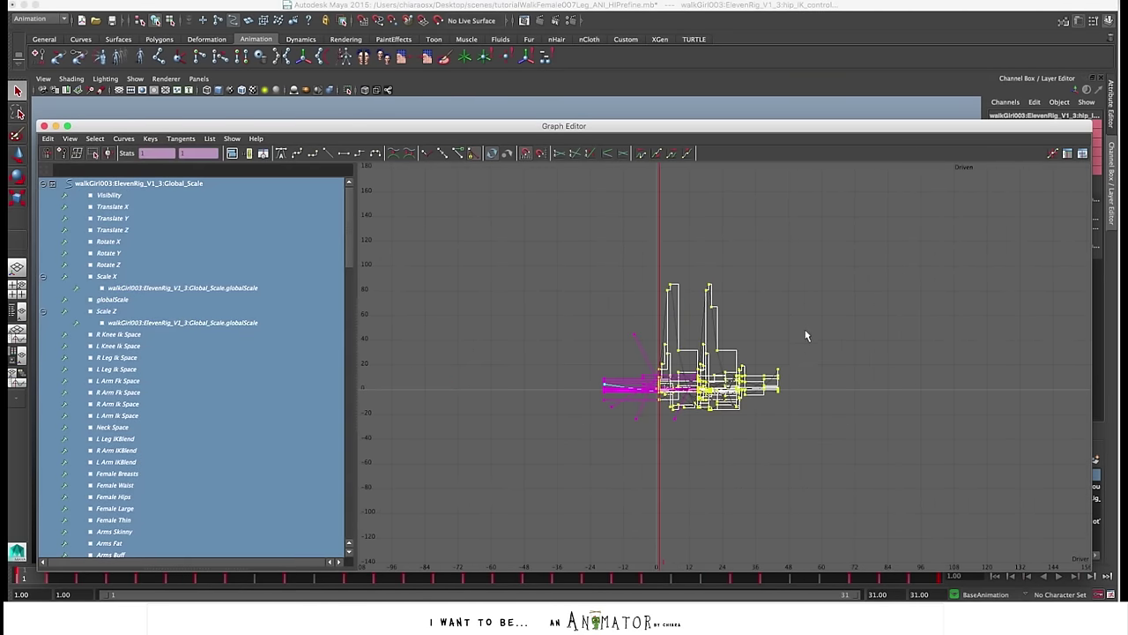
drag(355, 249, 174, 247)
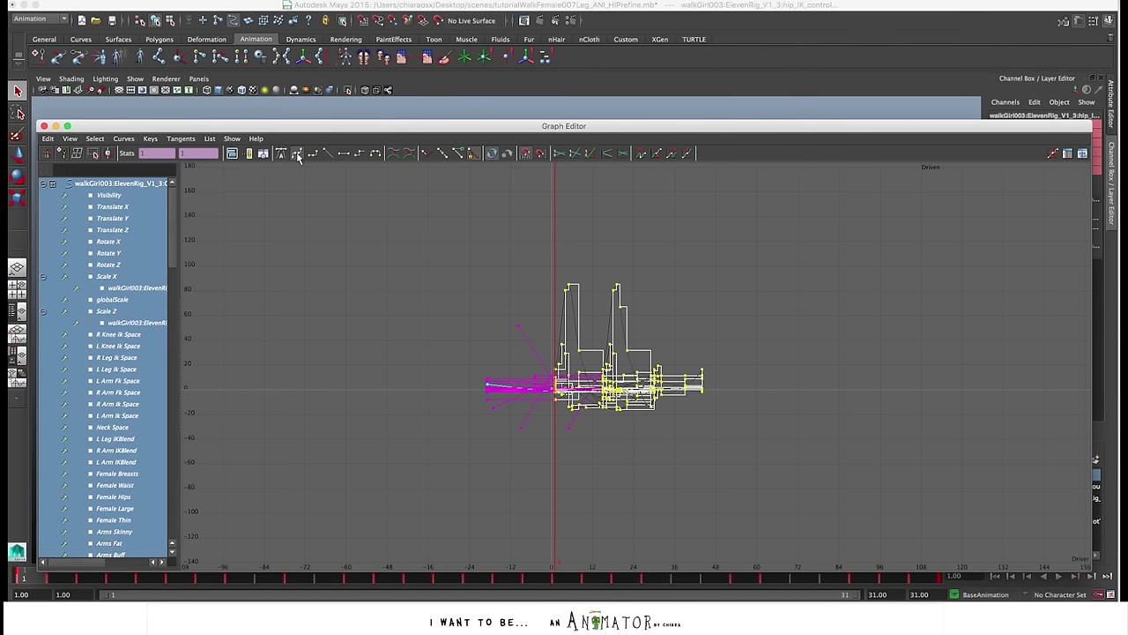
click(298, 155)
click(531, 270)
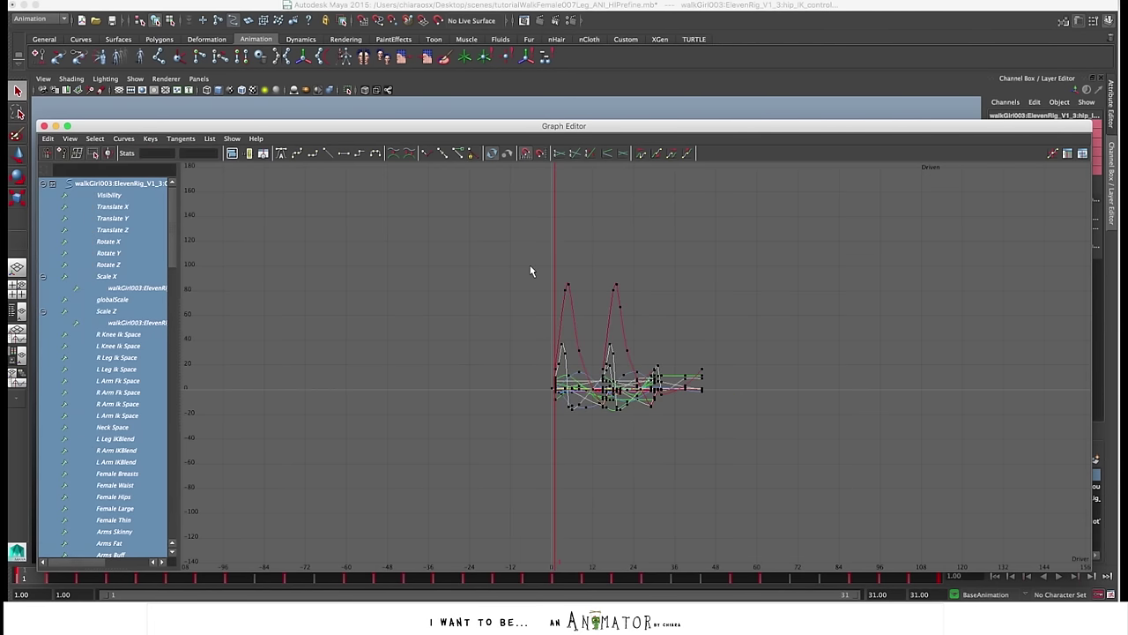
Set both Pre Infinity and Post Infinity to Cycle for all of the rig's animation curves
drag(452, 235, 952, 522)
click(123, 141)
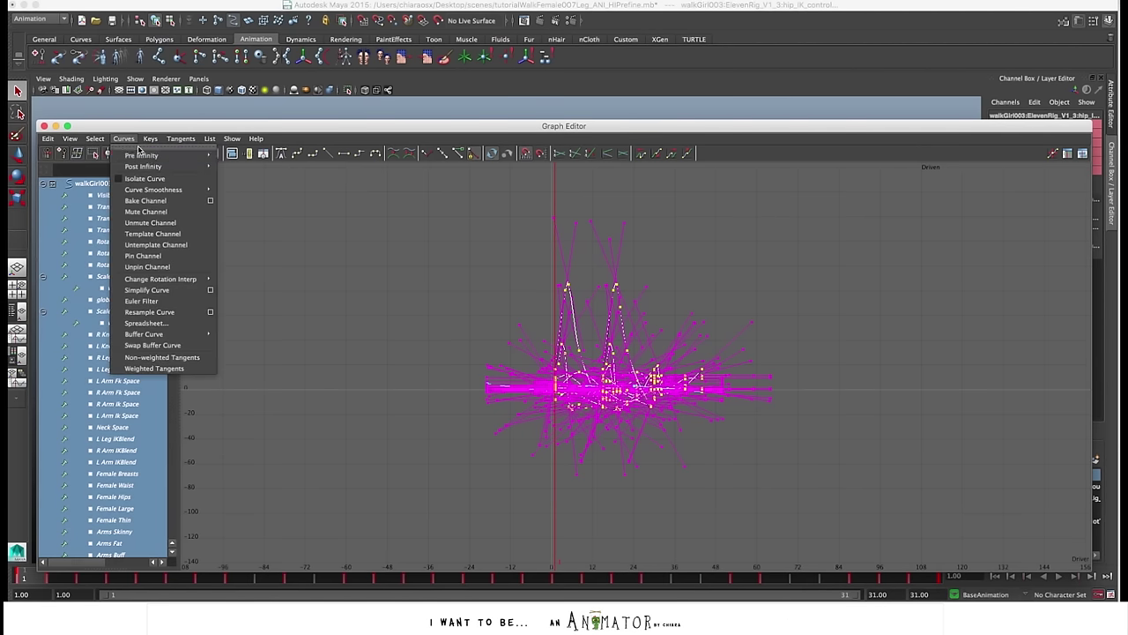
mouse_move(150, 155)
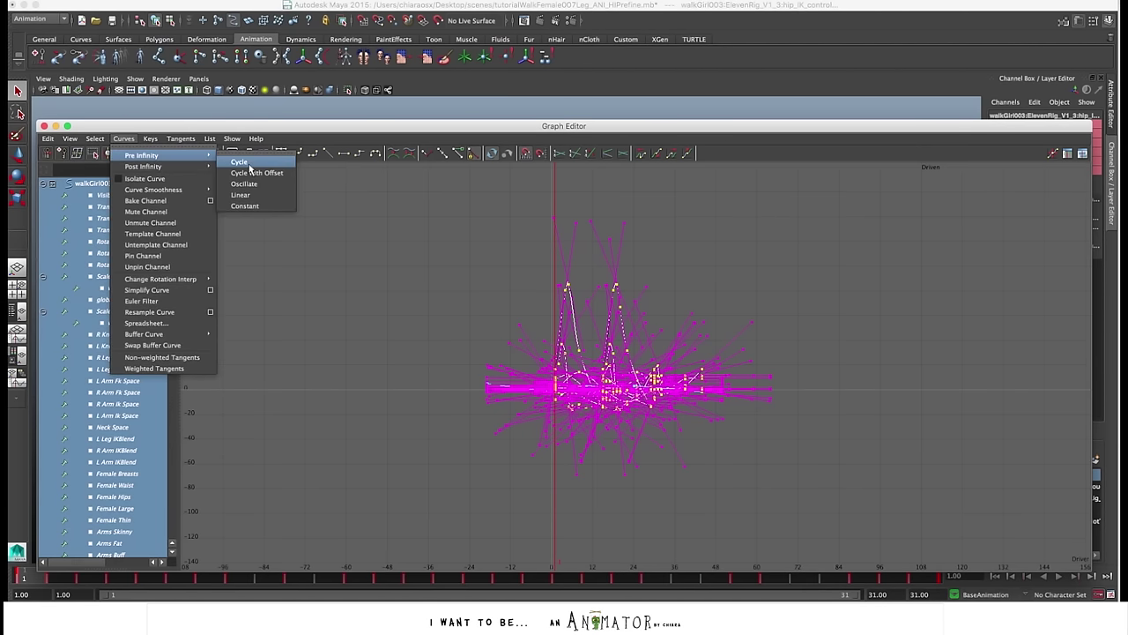
click(240, 163)
click(123, 139)
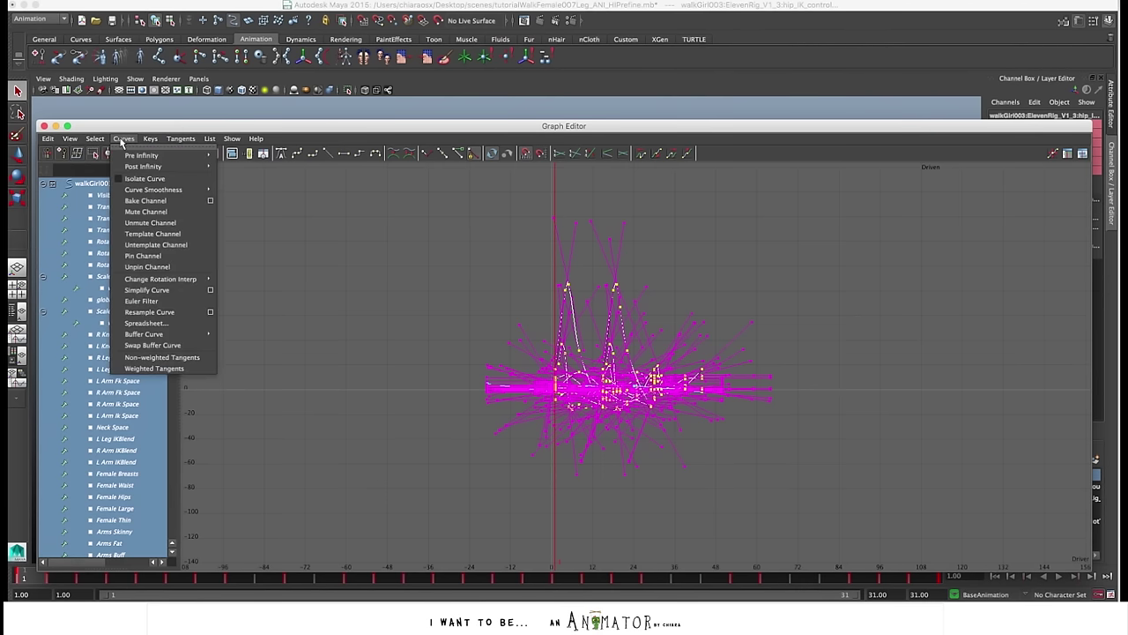
mouse_move(141, 167)
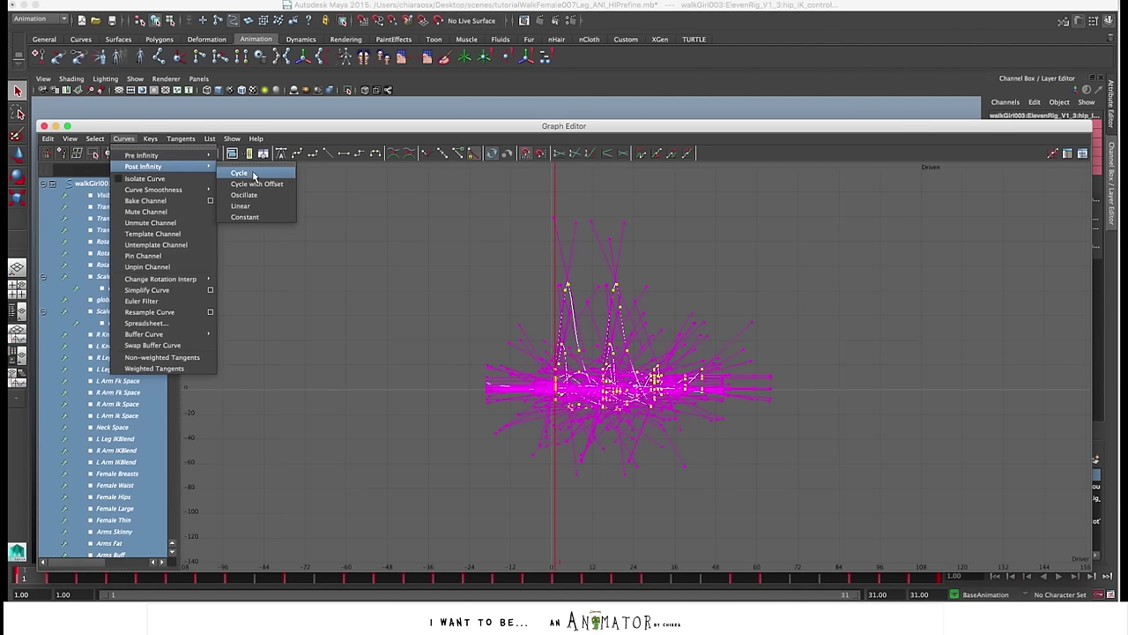
click(253, 174)
Turn on the Infinity display in the Graph Editor to view the repeating curves beyond the keyed range
click(70, 138)
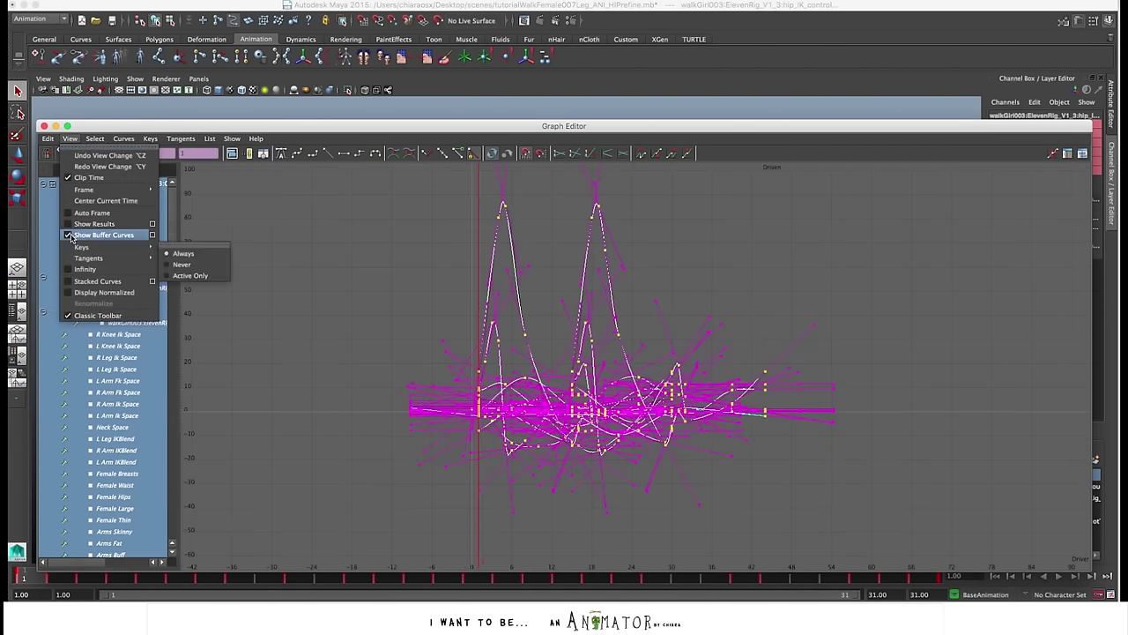
click(75, 270)
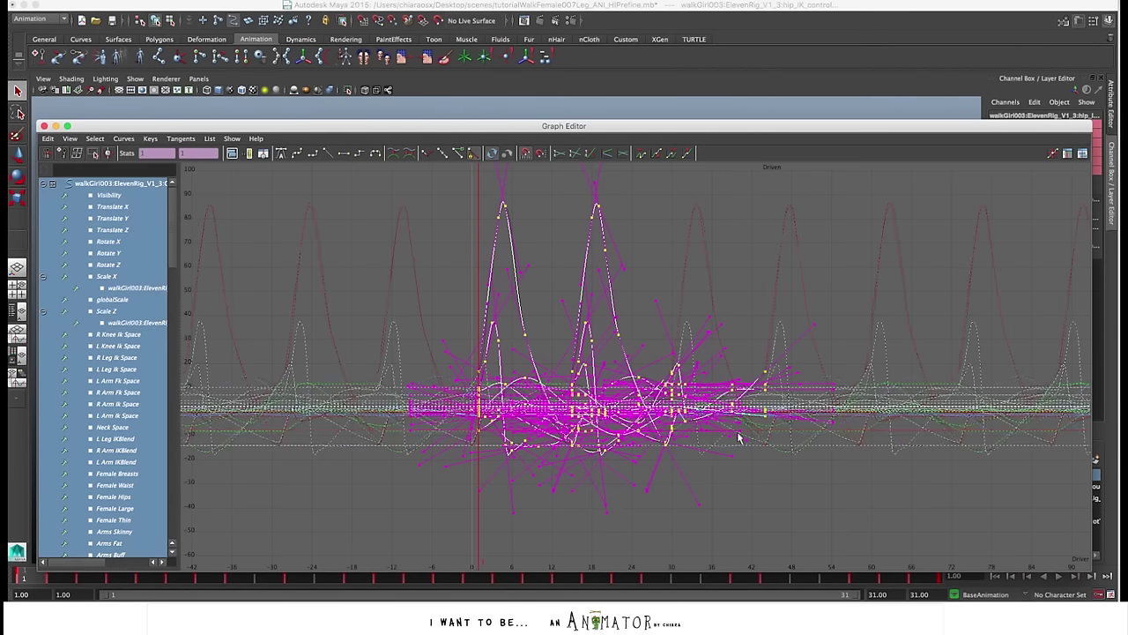
alt+right_drag(721, 439, 505, 396)
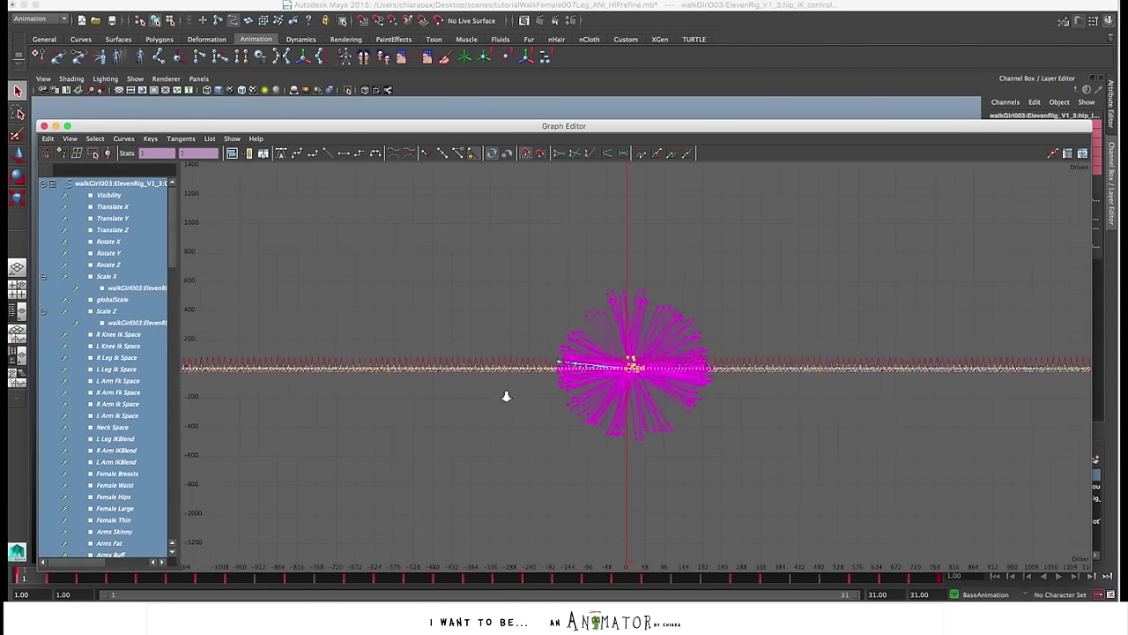
click(951, 432)
mouse_move(802, 401)
alt+right_down()
mouse_move(887, 403)
mouse_move(809, 399)
alt+right_up()
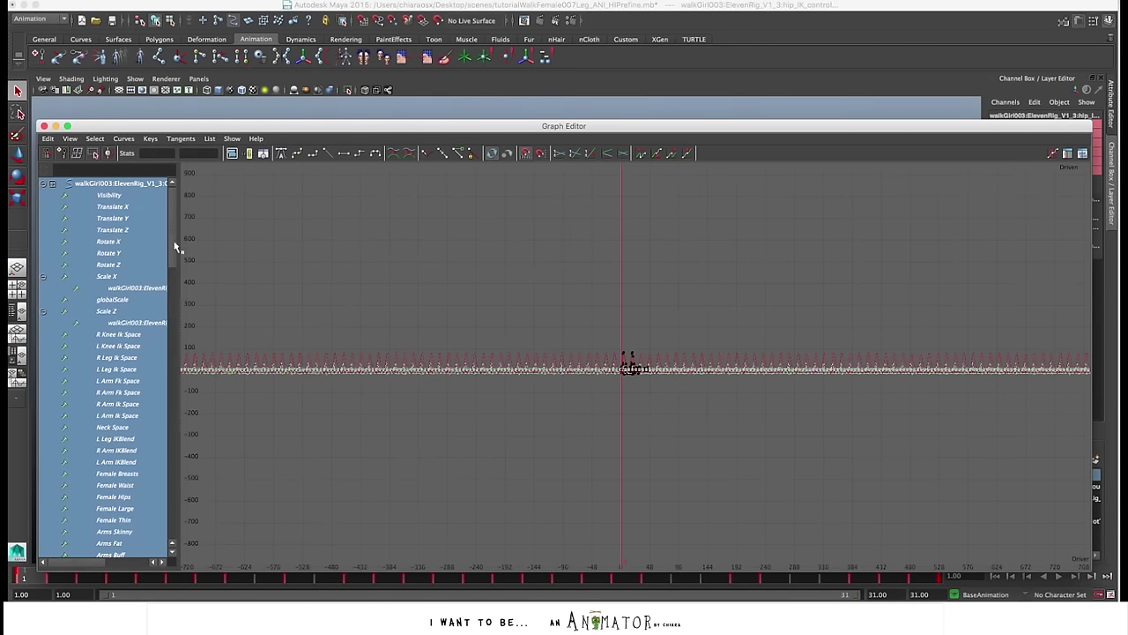
Select the body control and frame its Translate Y curve at the first key in the Graph Editor
drag(226, 131, 234, 438)
click(393, 276)
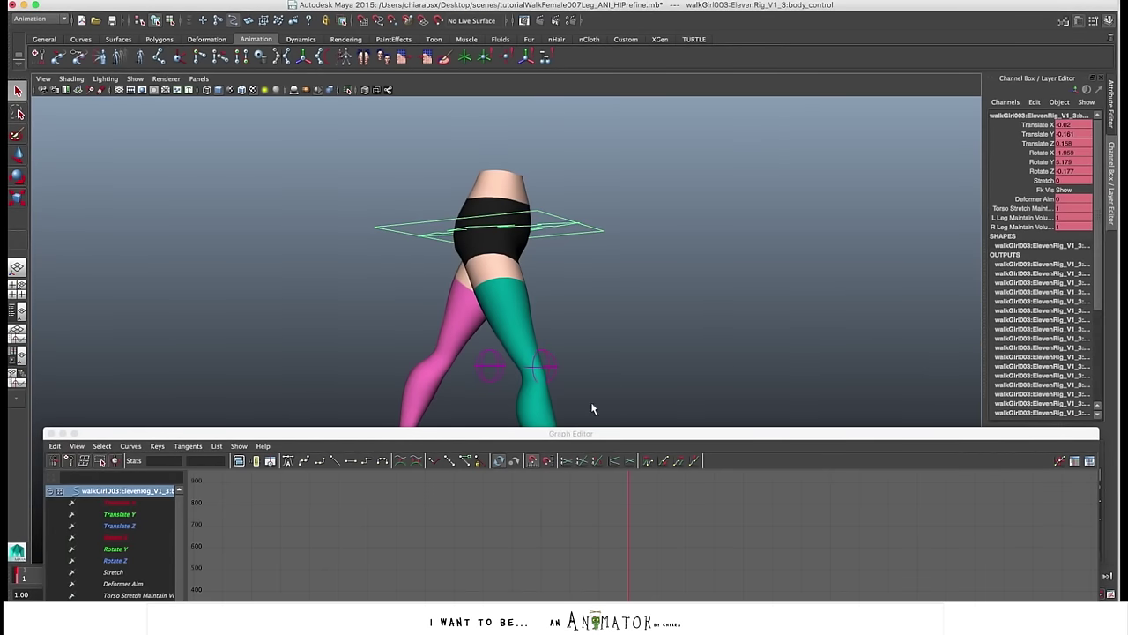
drag(584, 433, 549, 97)
drag(553, 291, 690, 390)
key(f)
Angle the outgoing tangents downward on the body control's Translate Y keys at frames 1 and 30
drag(994, 299, 1047, 326)
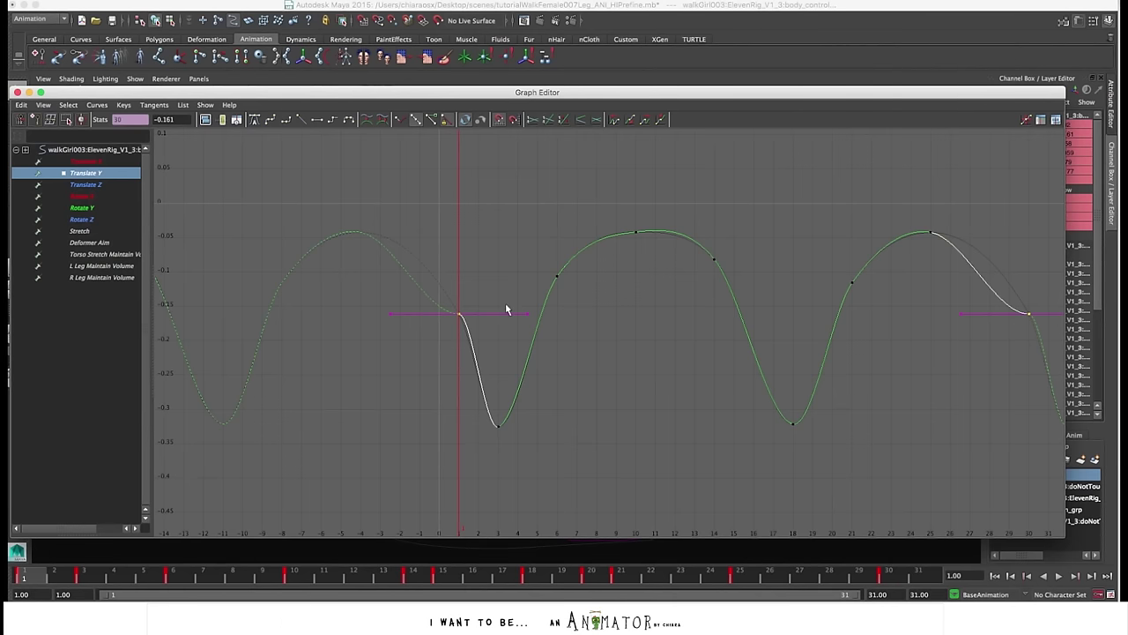
alt+middle_drag(726, 381, 677, 384)
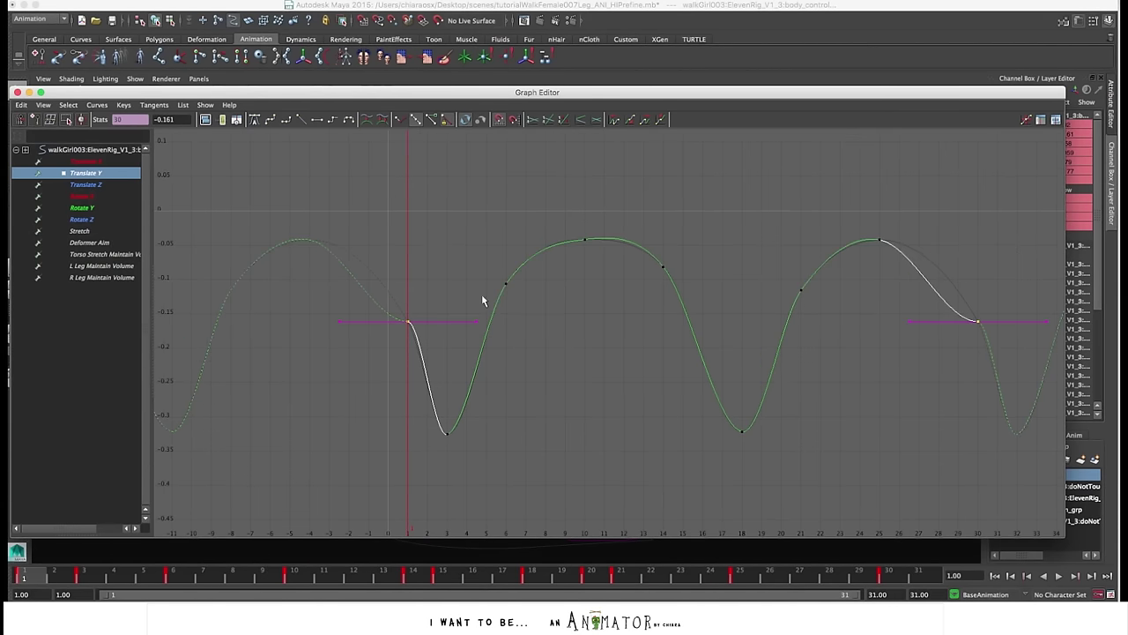
shift+drag(468, 299, 488, 329)
shift+drag(1055, 331, 1057, 335)
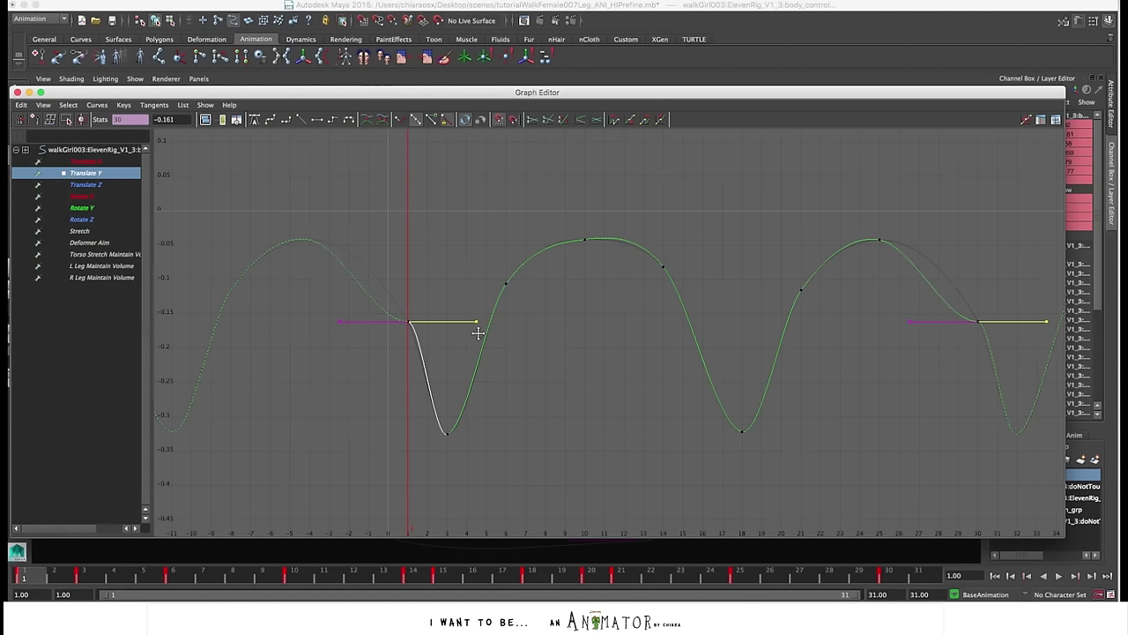
middle_drag(472, 343, 470, 349)
middle_drag(467, 356, 443, 381)
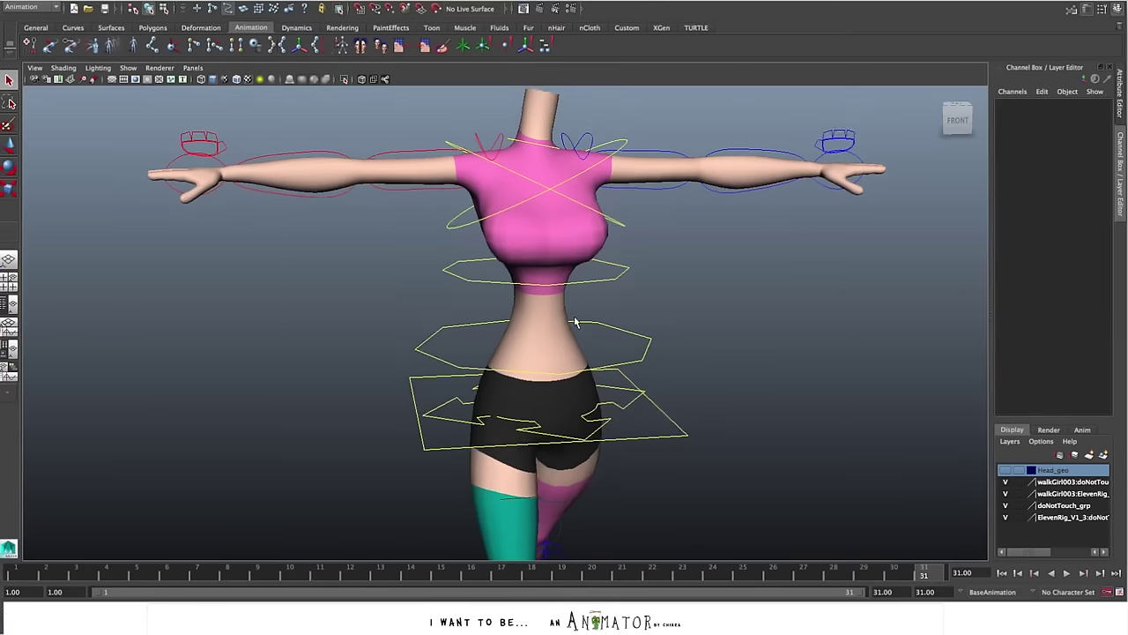
Select the chest control on the rig's upper body
scroll(573, 322, down, 2)
alt+right_drag(703, 387, 631, 350)
alt+middle_drag(671, 372, 652, 311)
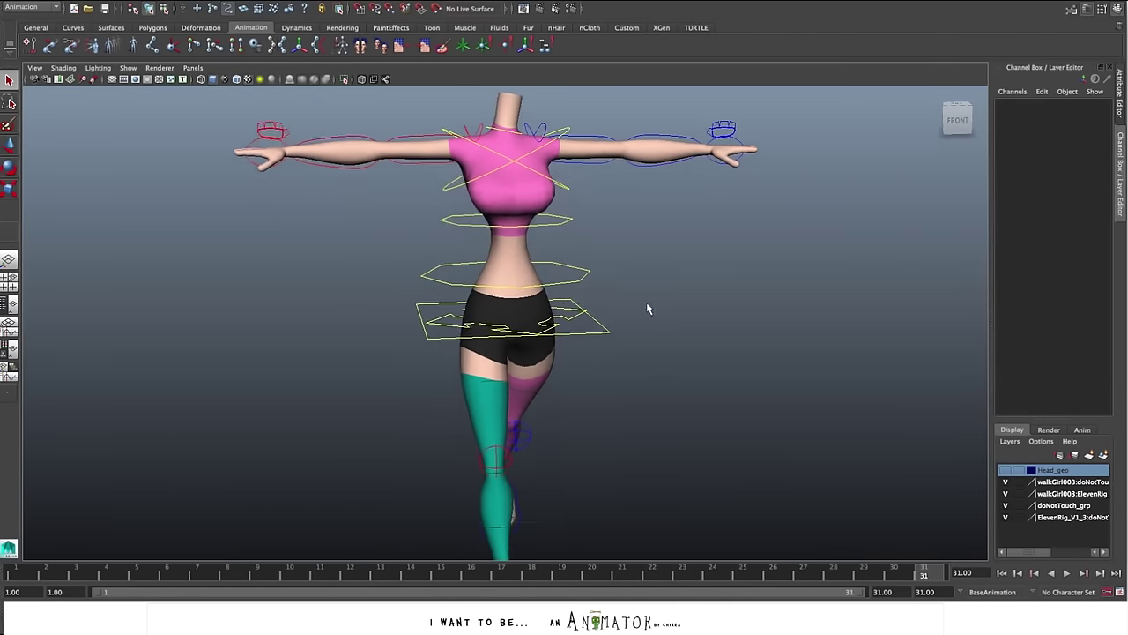
alt+right_drag(652, 310, 557, 293)
alt+drag(579, 327, 568, 321)
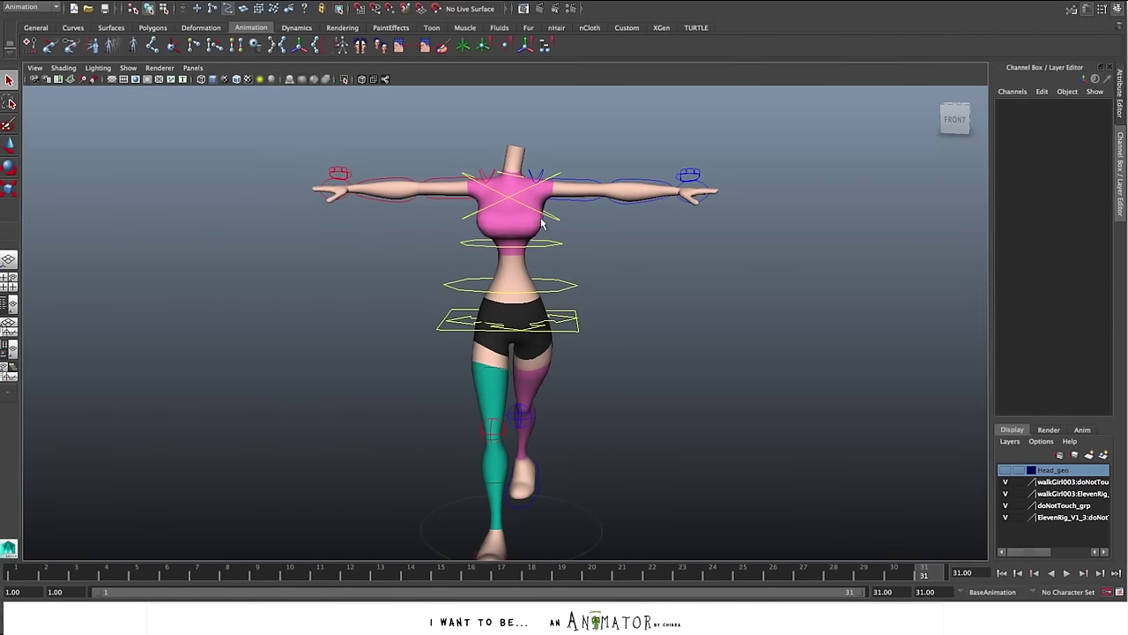
alt+drag(548, 274, 546, 236)
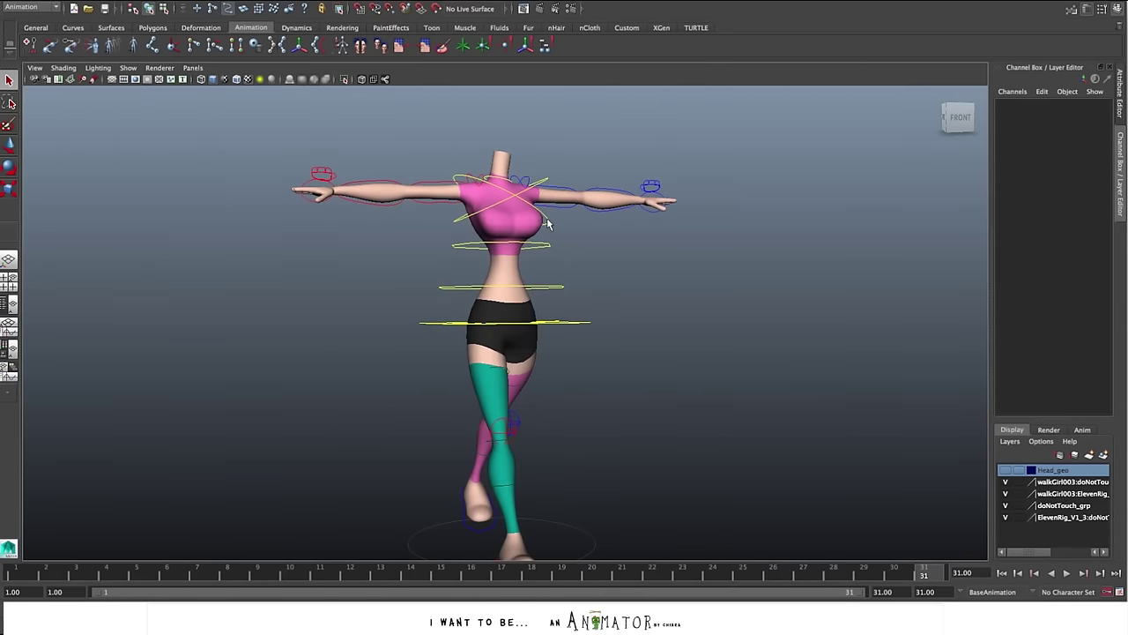
click(548, 224)
click(555, 286)
alt+drag(554, 287, 609, 238)
click(609, 234)
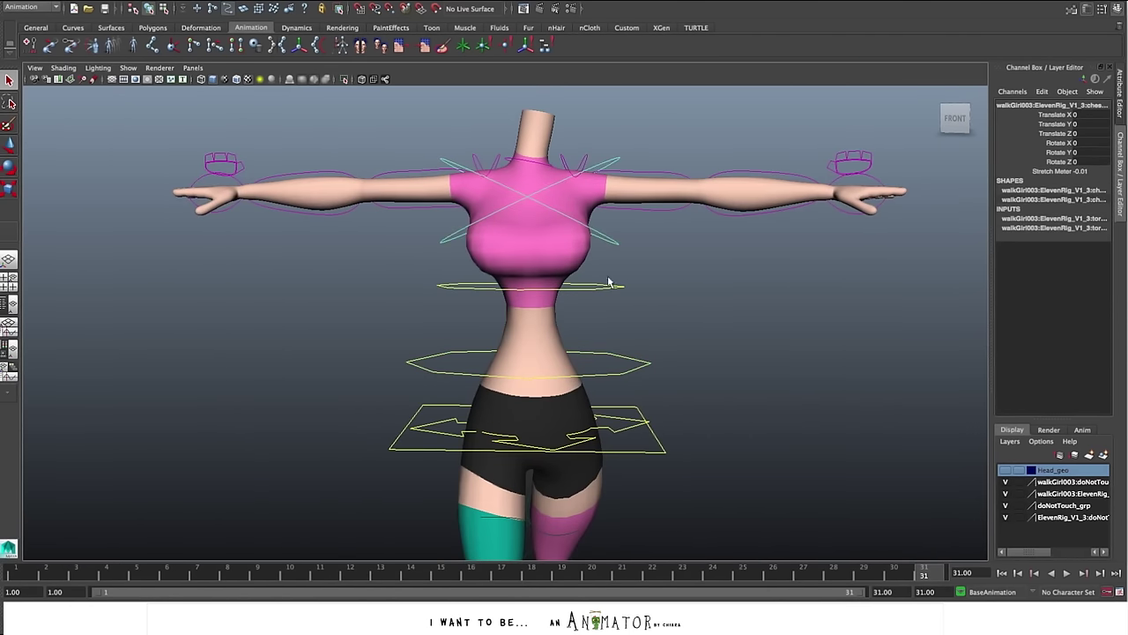
Key the chest control at frames 1, 16 and 31, and lower it at frame 6 to Translate Y -0.1 and Translate Z -0.003
drag(22, 577, 166, 576)
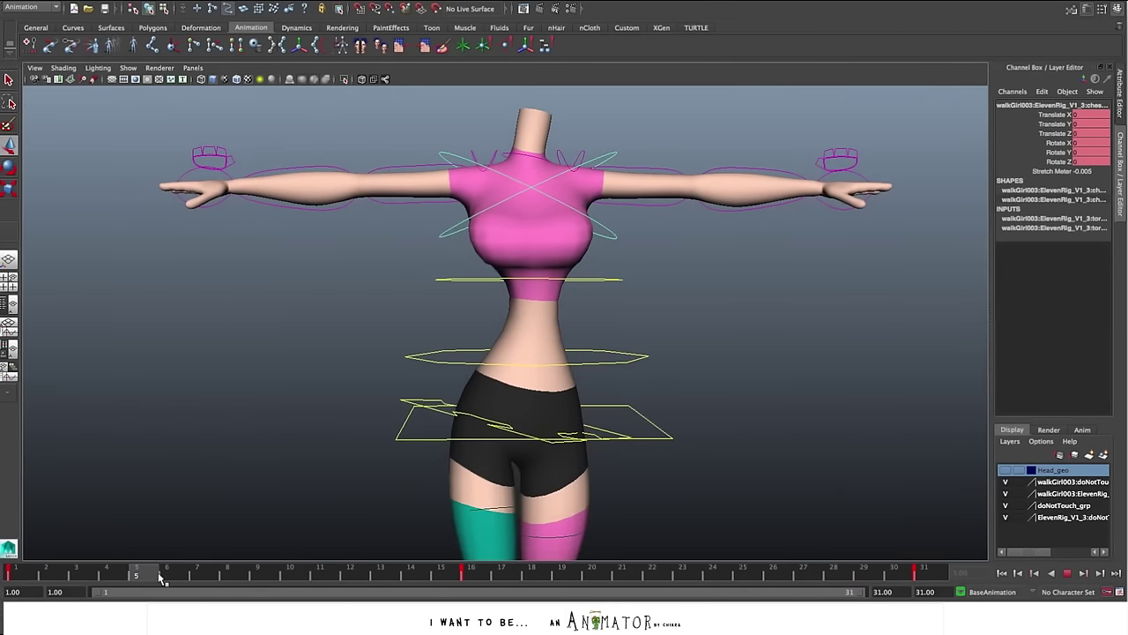
drag(531, 120, 531, 127)
key(w)
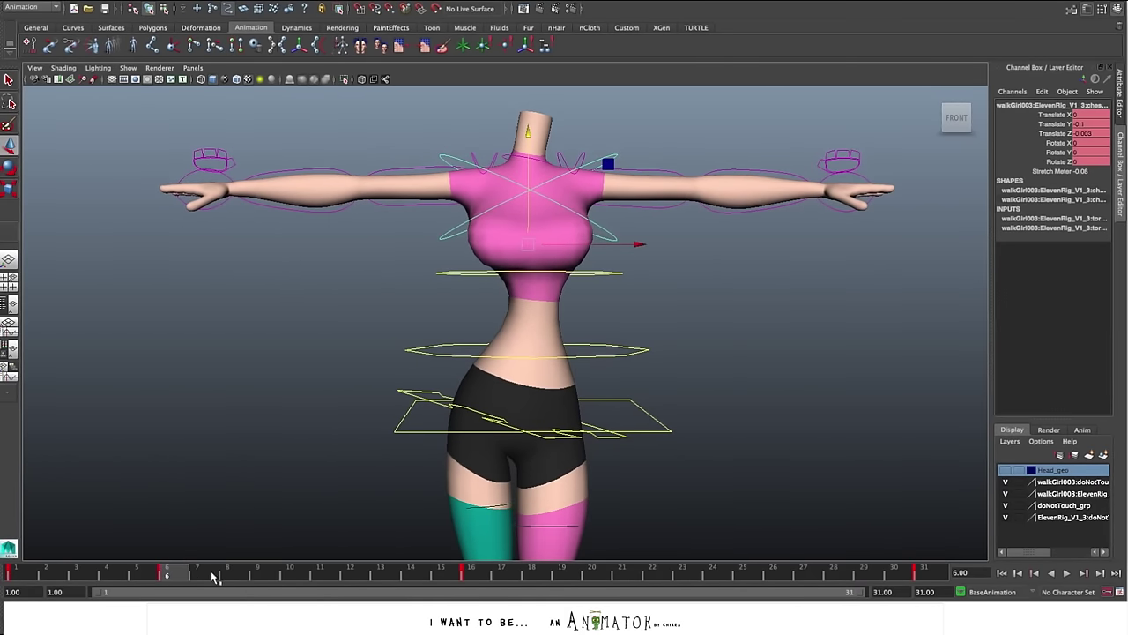
Raise the chest control at frame 12 to Translate Y 0.128 and Translate Z 0.004
drag(212, 576, 264, 577)
drag(264, 577, 335, 576)
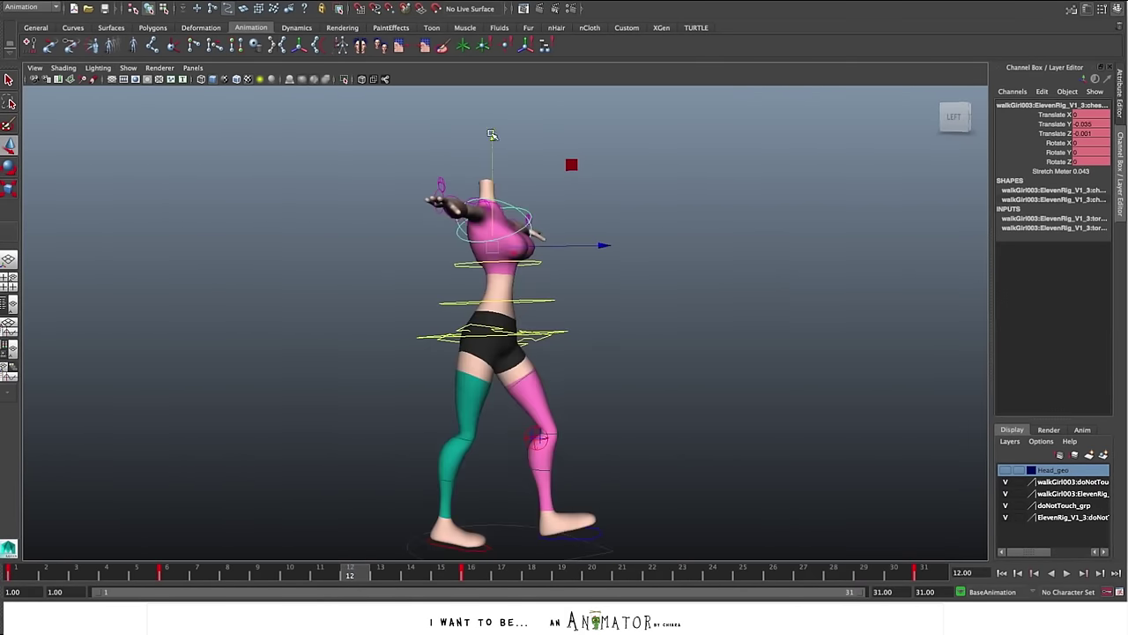
drag(494, 135, 493, 130)
drag(494, 130, 493, 129)
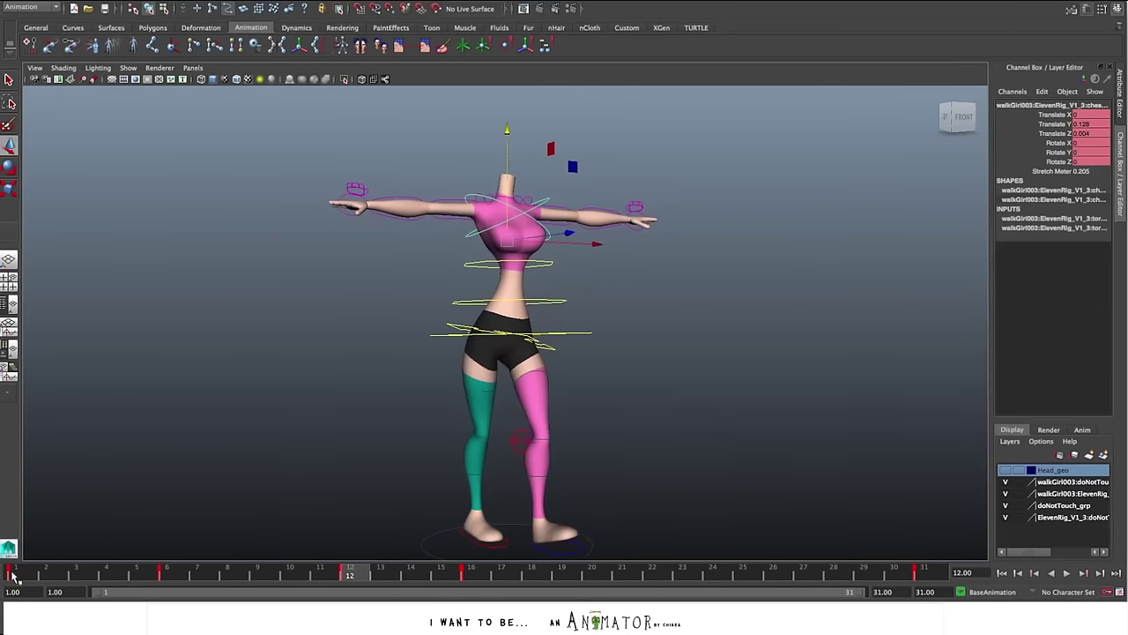
Review the chest motion through the walk cycle, then examine the torso controls' Y rotation at frame 16
drag(13, 575, 785, 581)
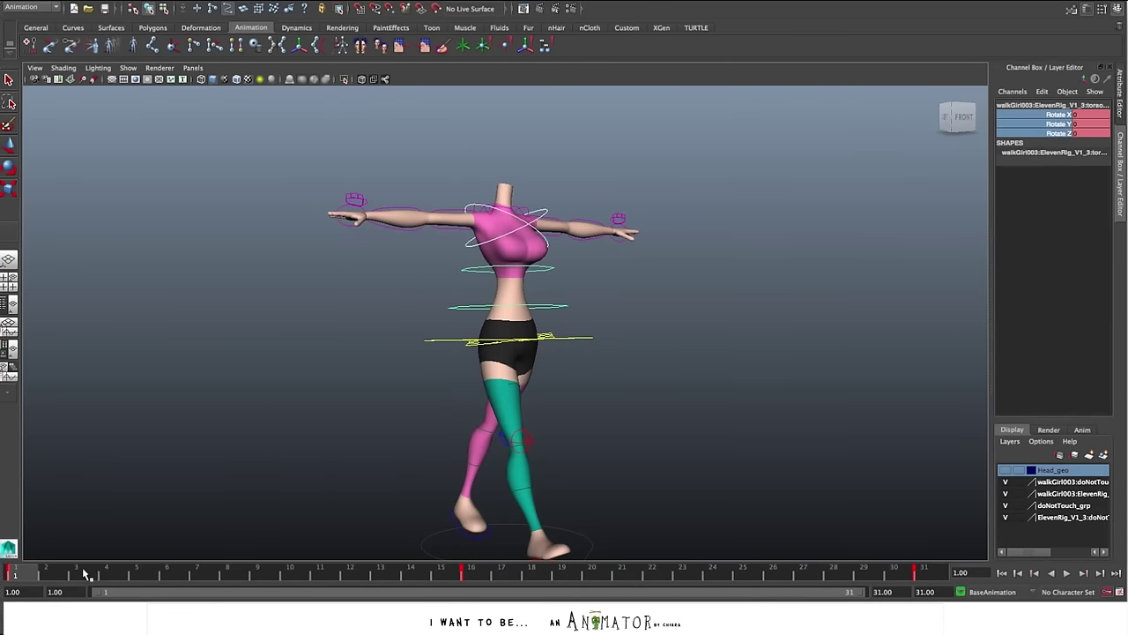
key(alt+v)
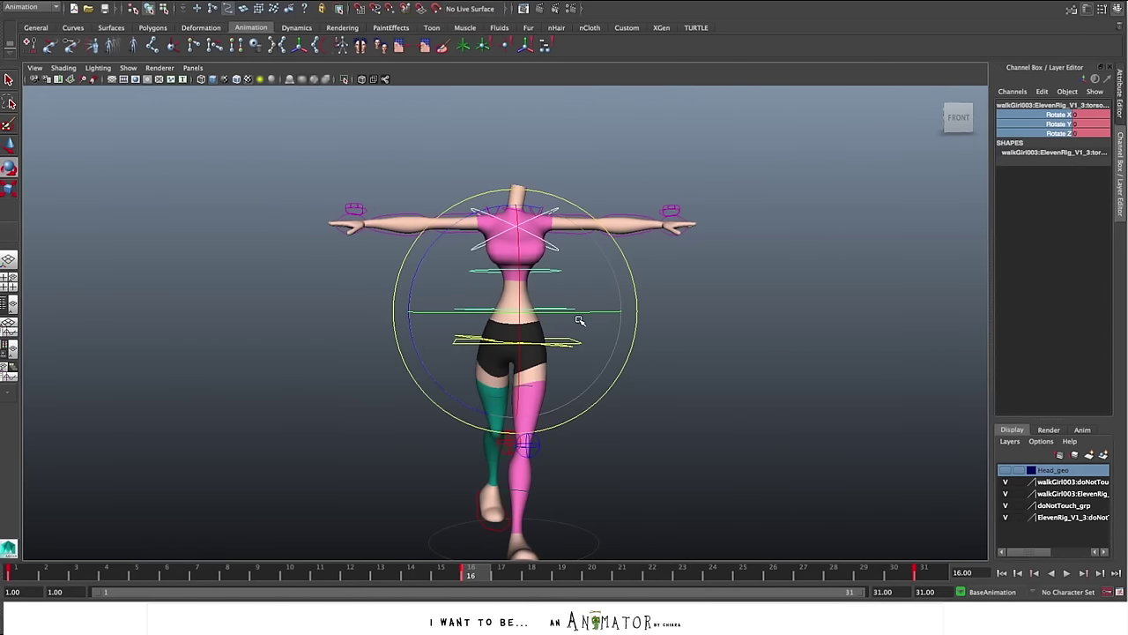
right_drag(591, 332, 588, 312)
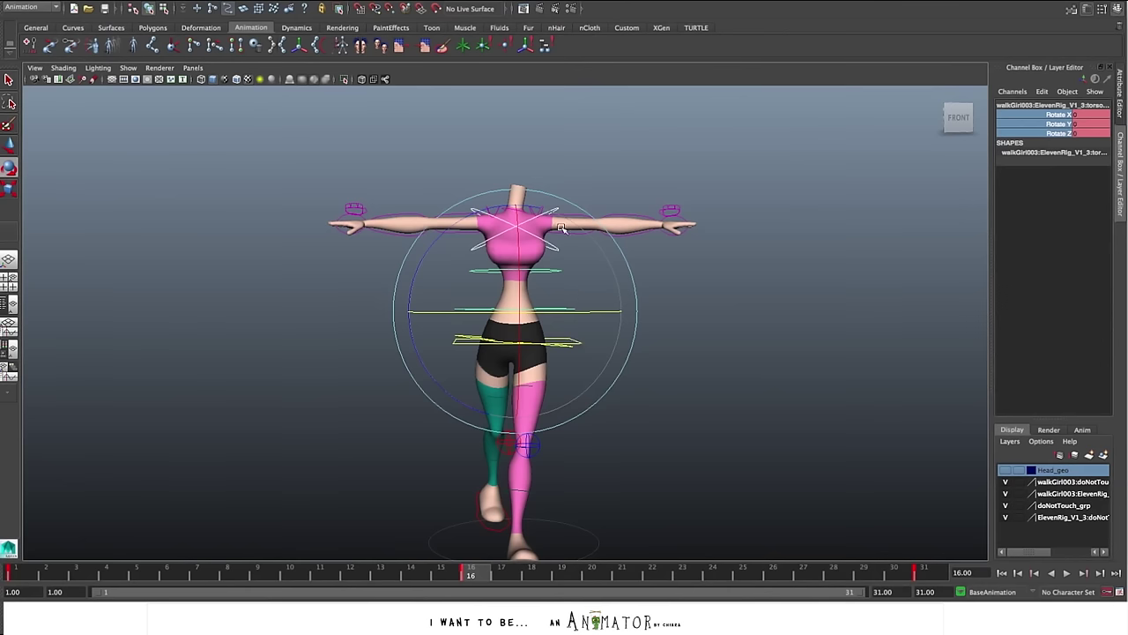
alt+drag(576, 299, 550, 320)
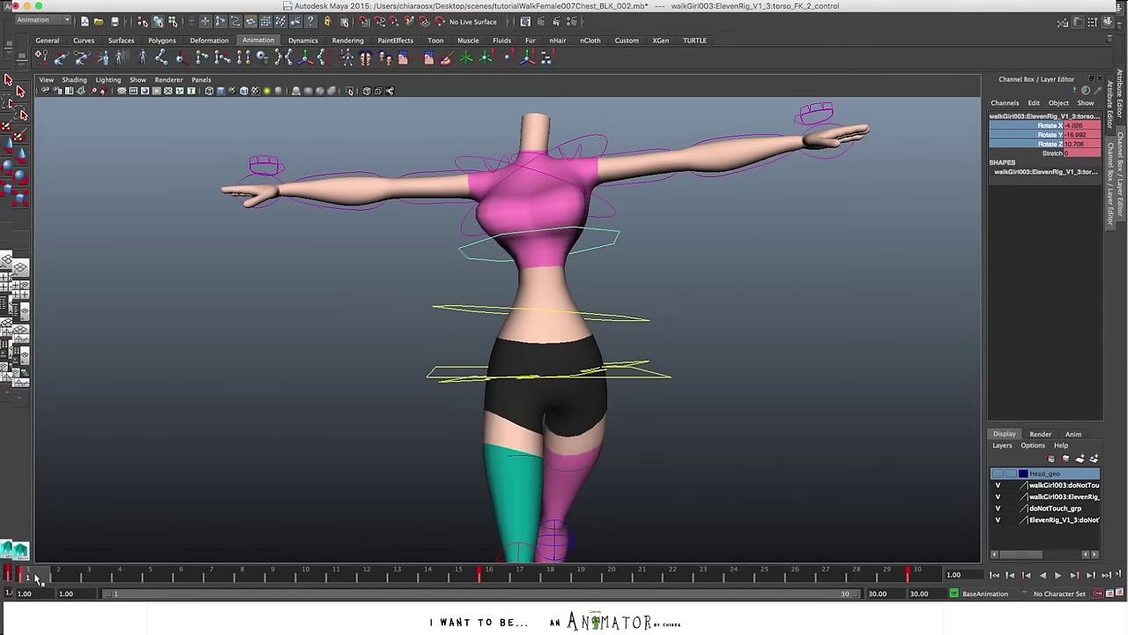
Offset all keys of the torso FK 2 control three frames later, so the first key sits at frame 4
shift+double_click(42, 579)
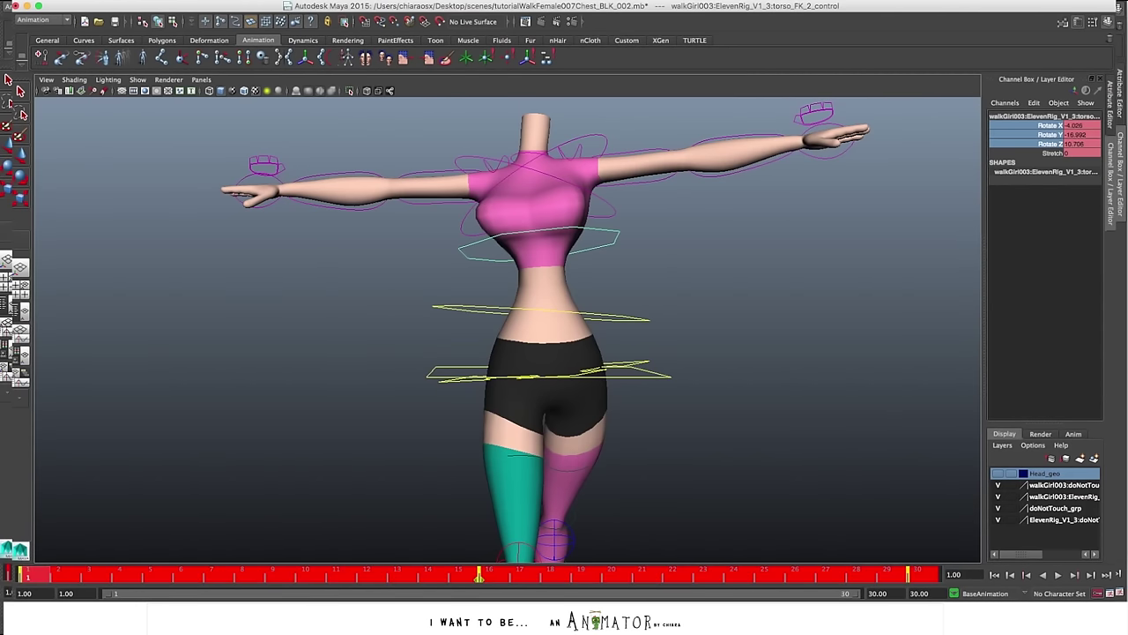
drag(482, 581, 523, 581)
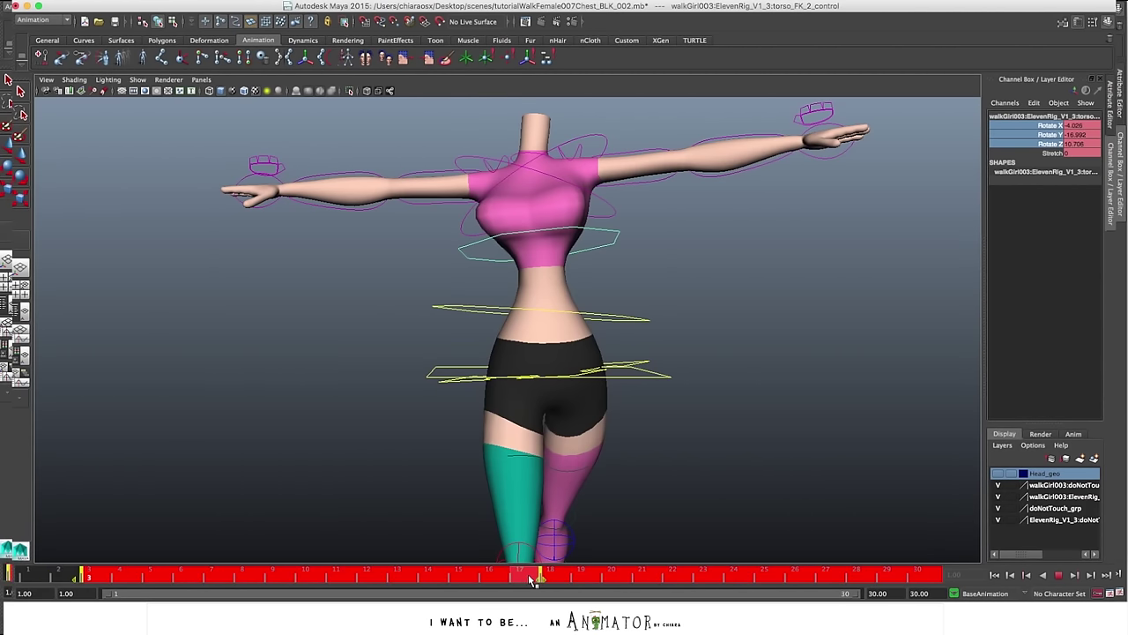
drag(541, 578, 548, 579)
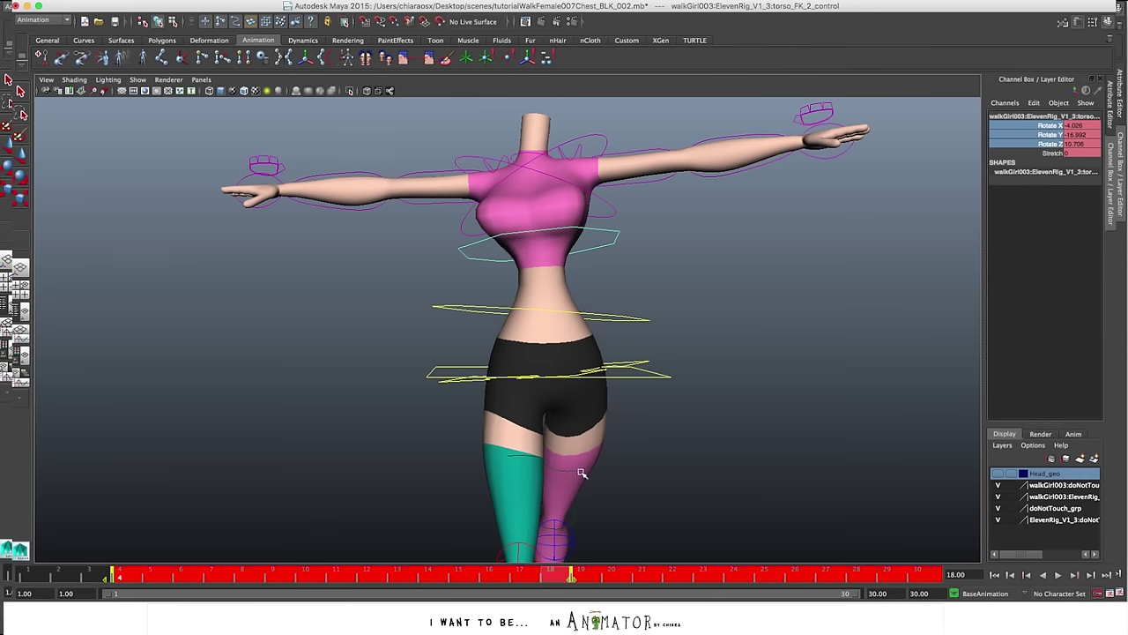
Select the chest control and offset all its keys six frames later, so the first key sits at frame 7
click(610, 217)
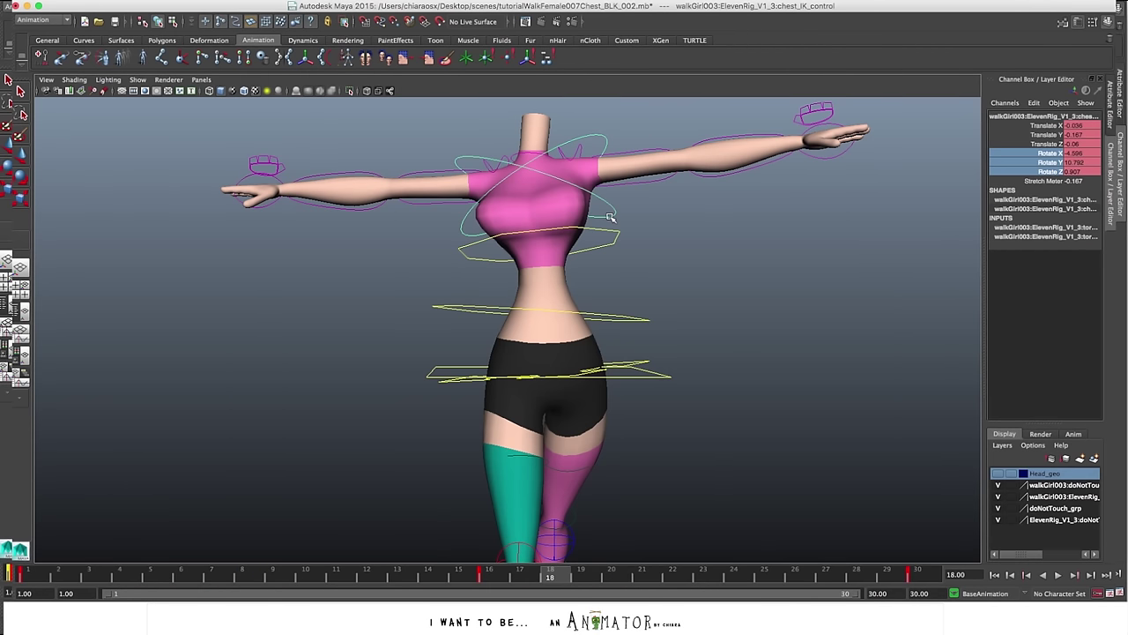
double_click(490, 579)
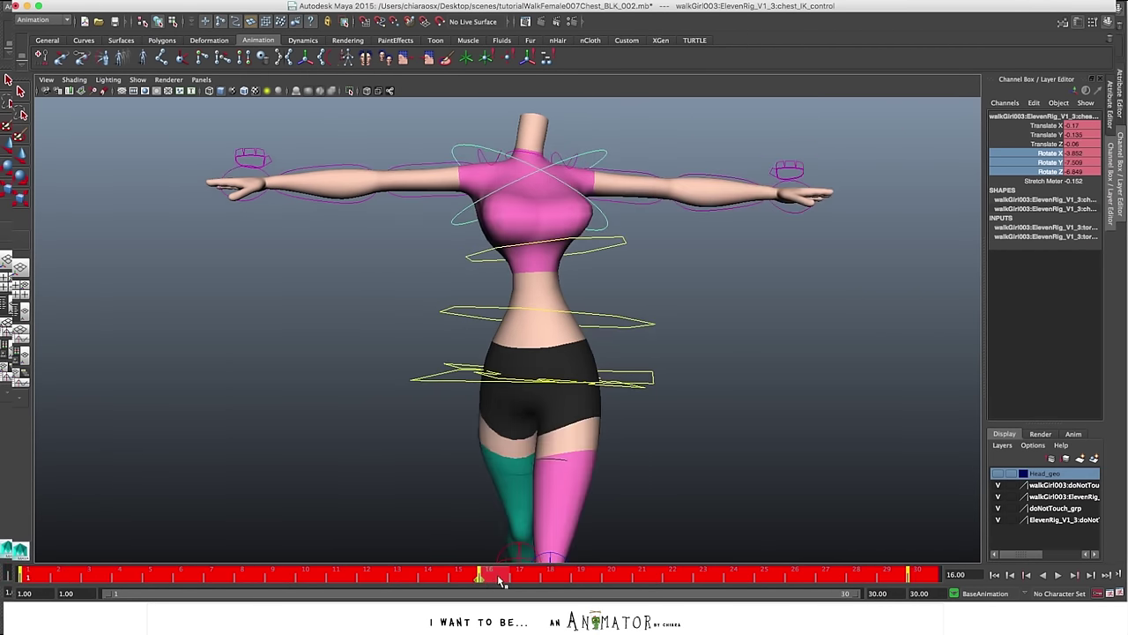
drag(480, 582, 649, 592)
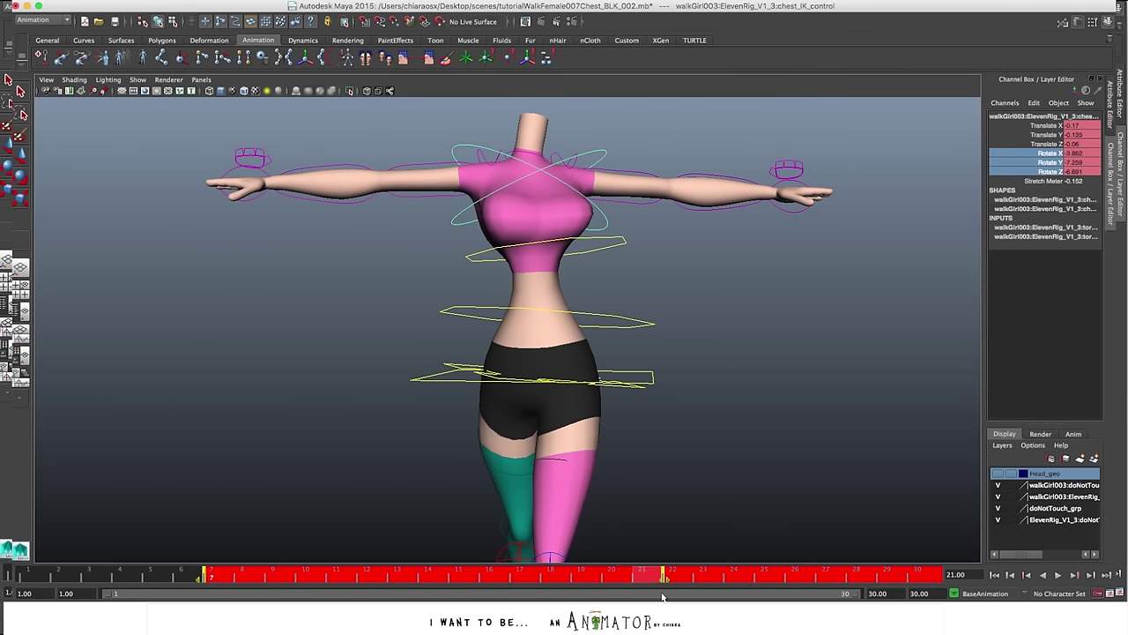
click(734, 511)
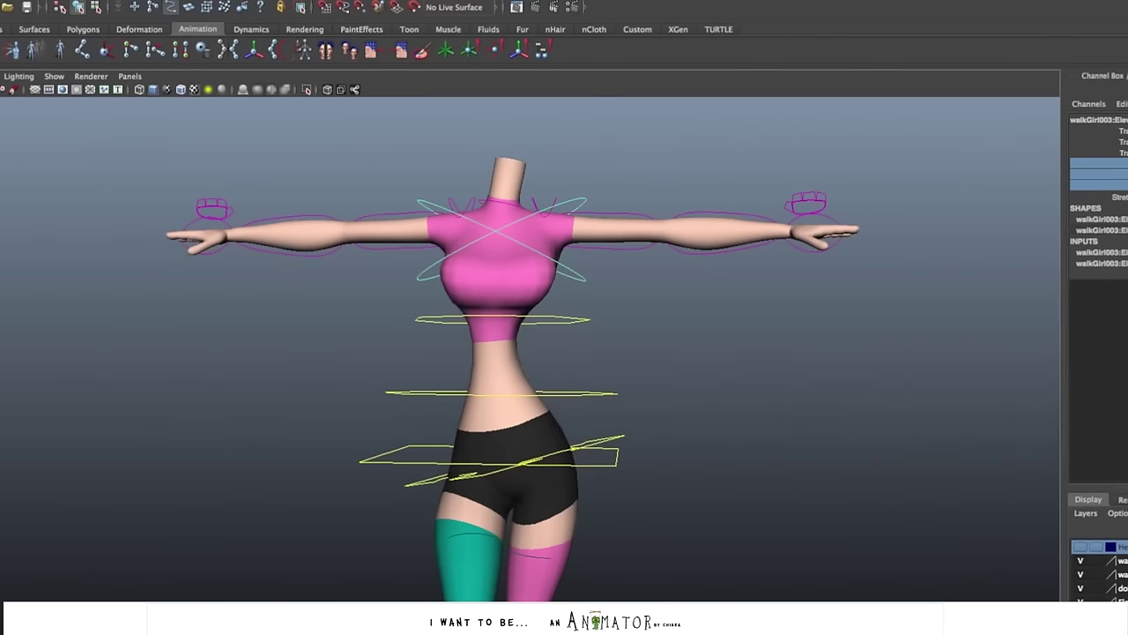
Check the offset torso and chest motion from the side of the character
alt+drag(513, 463, 624, 473)
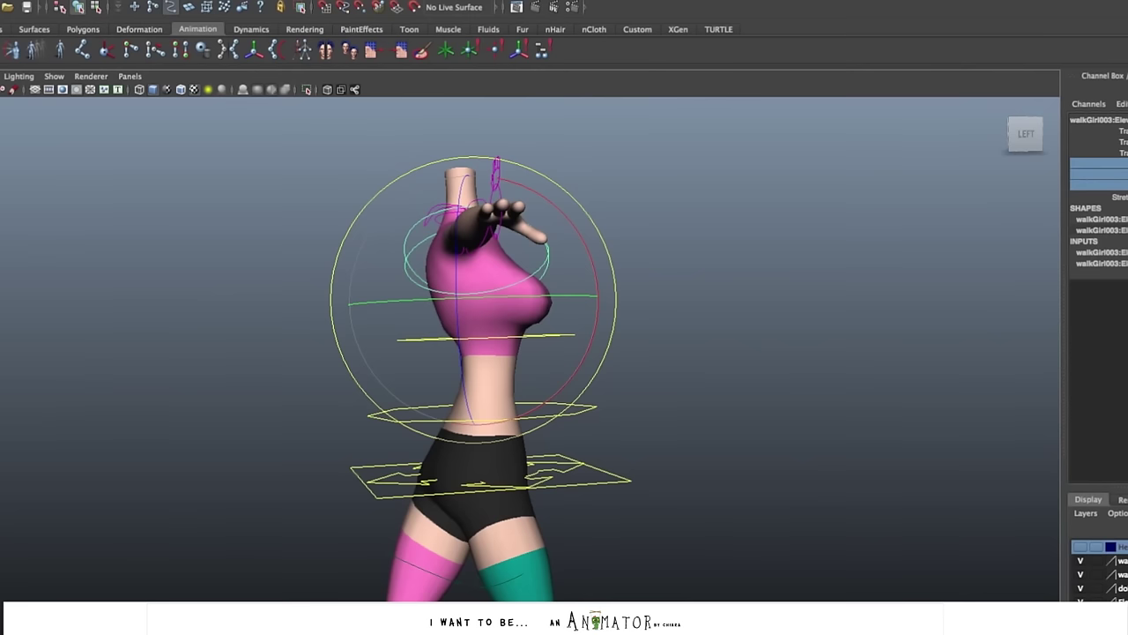
key(alt+period)
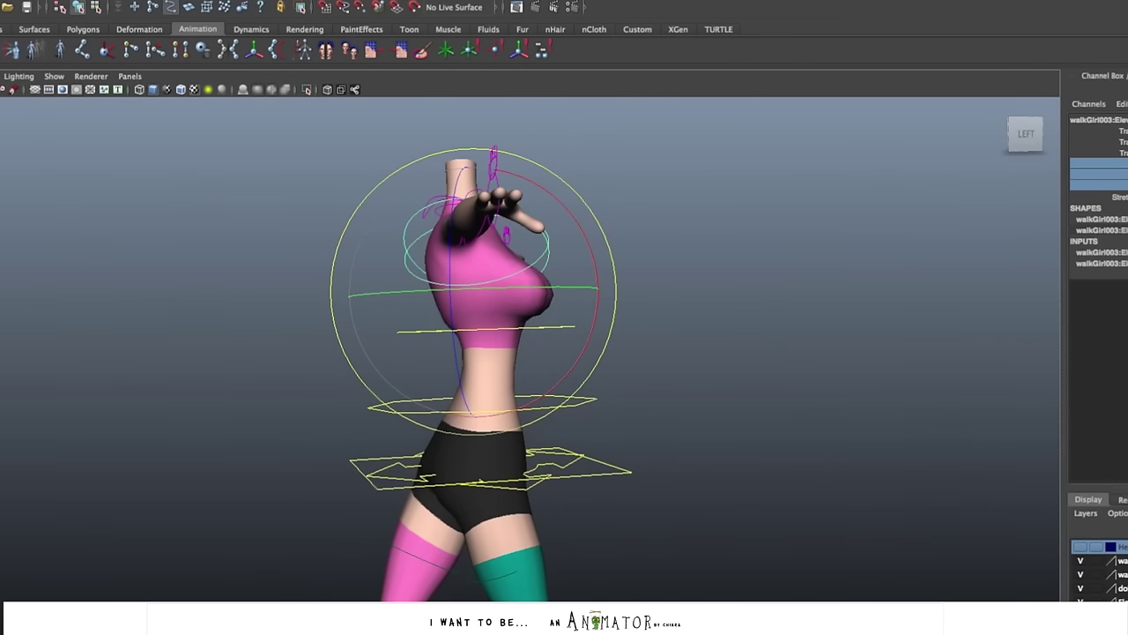
key(Escape)
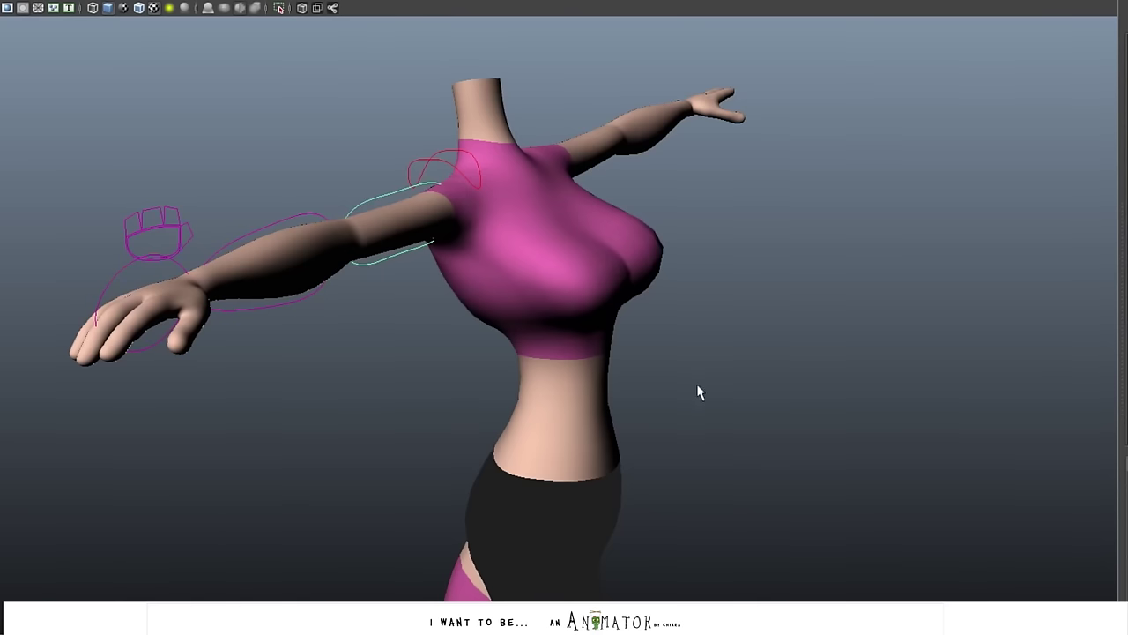
Rotate the right upper arm down beside the body and swing it back behind the torso
alt+right_drag(564, 348, 388, 337)
alt+middle_drag(569, 394, 570, 260)
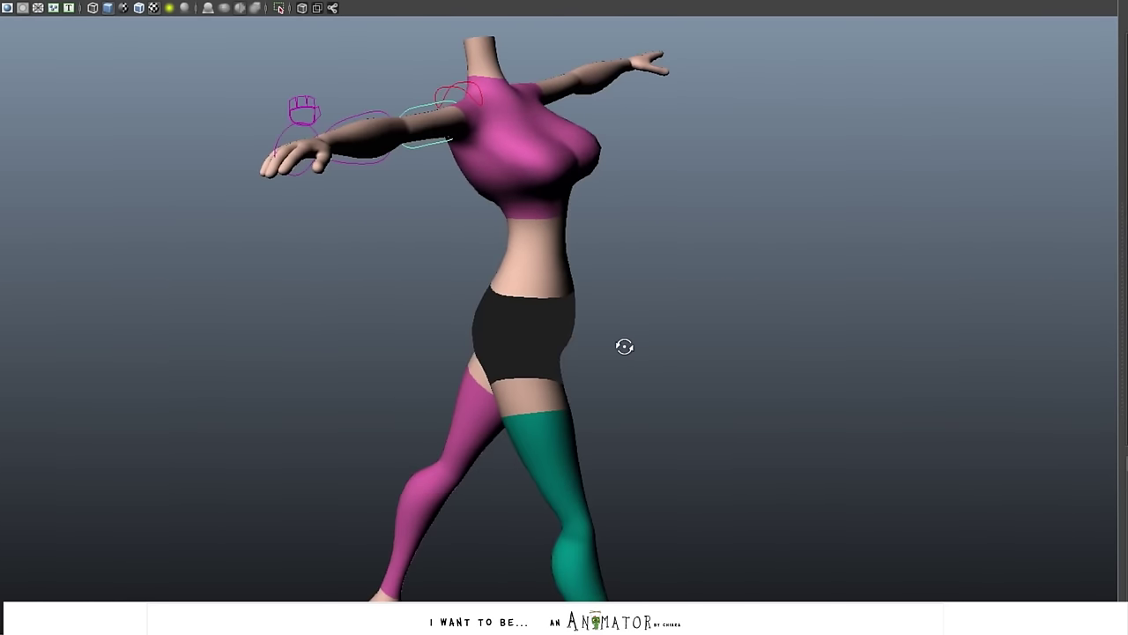
alt+drag(600, 346, 515, 340)
alt+right_drag(625, 288, 458, 307)
alt+drag(577, 374, 650, 362)
key(e)
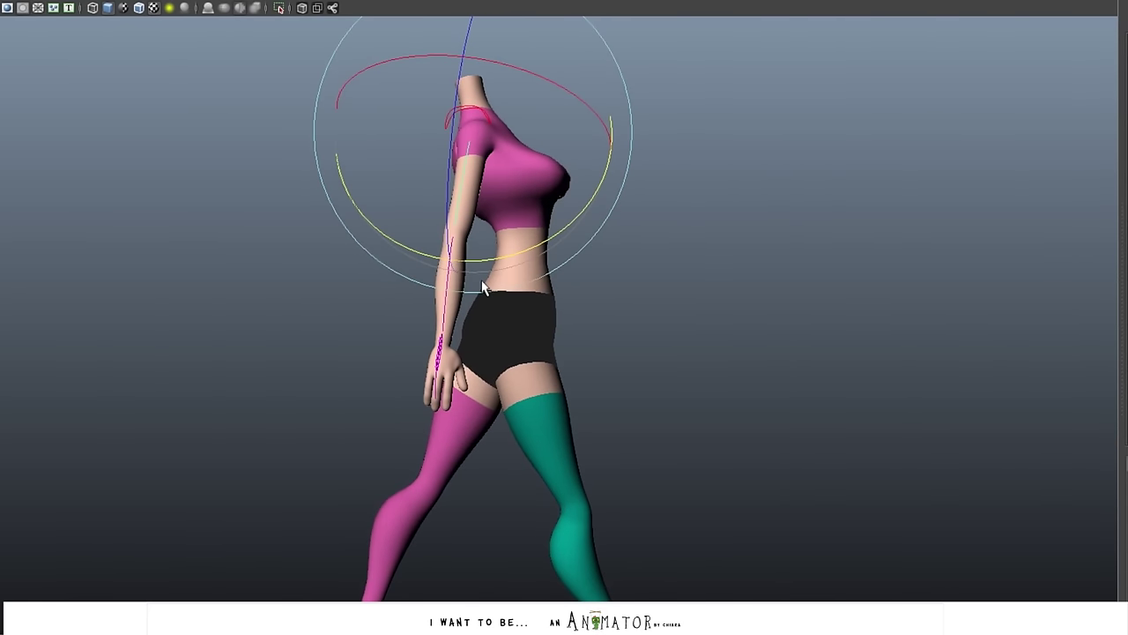
click(483, 288)
click(546, 282)
drag(578, 312, 511, 359)
Select the right wrist control and rotate the hand to follow the backward arm swing
click(408, 379)
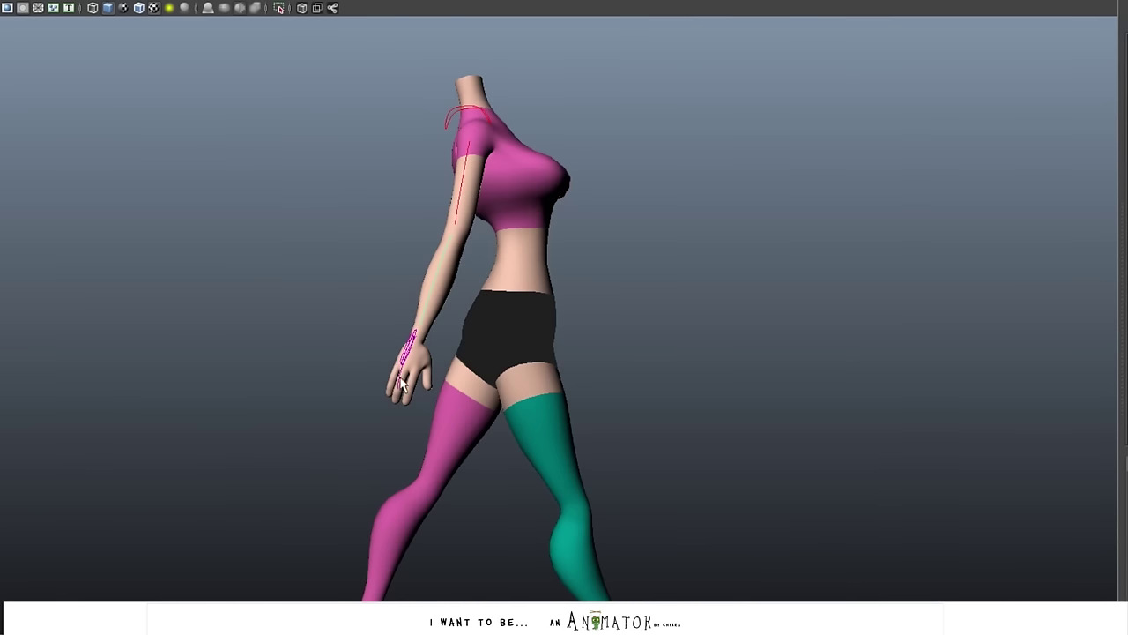
click(400, 379)
key(e)
drag(441, 382, 495, 407)
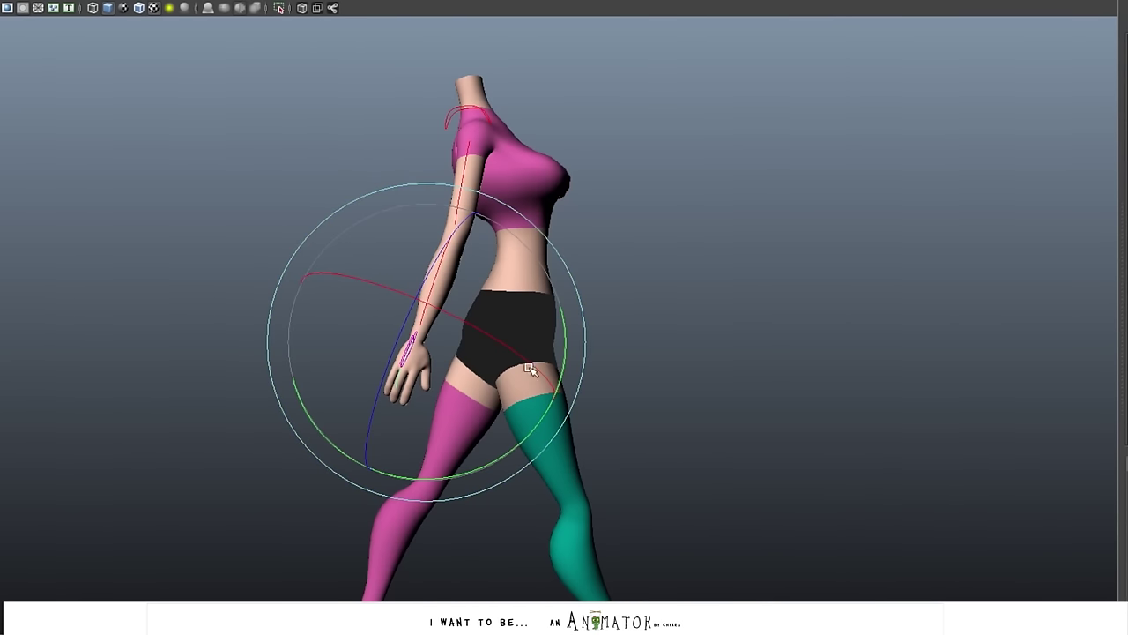
Adjust the right forearm and upper arm rotation so the arm hangs closer to the body
alt+drag(504, 327, 415, 316)
key(q)
click(450, 264)
key(e)
alt+drag(517, 270, 516, 290)
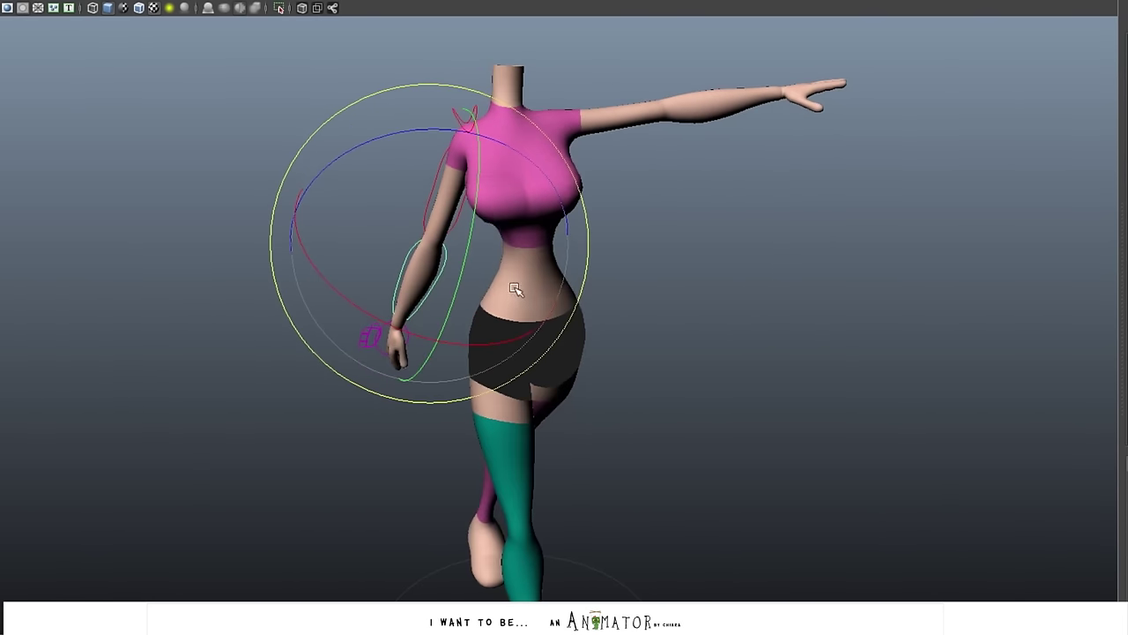
key(q)
click(460, 212)
key(e)
drag(573, 103, 770, 206)
Refine the right forearm and hand rotation from behind, then select all of the right arm's controls together
key(q)
click(561, 318)
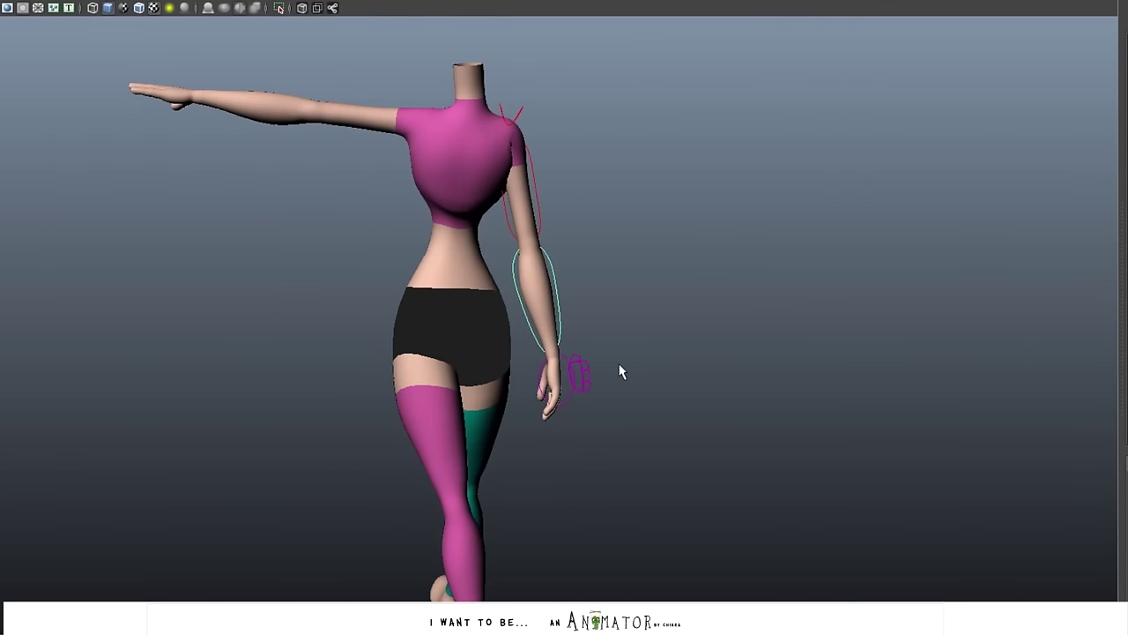
key(e)
drag(484, 343, 481, 330)
key(q)
click(541, 372)
key(e)
alt+drag(753, 448, 383, 388)
key(q)
shift+click(464, 262)
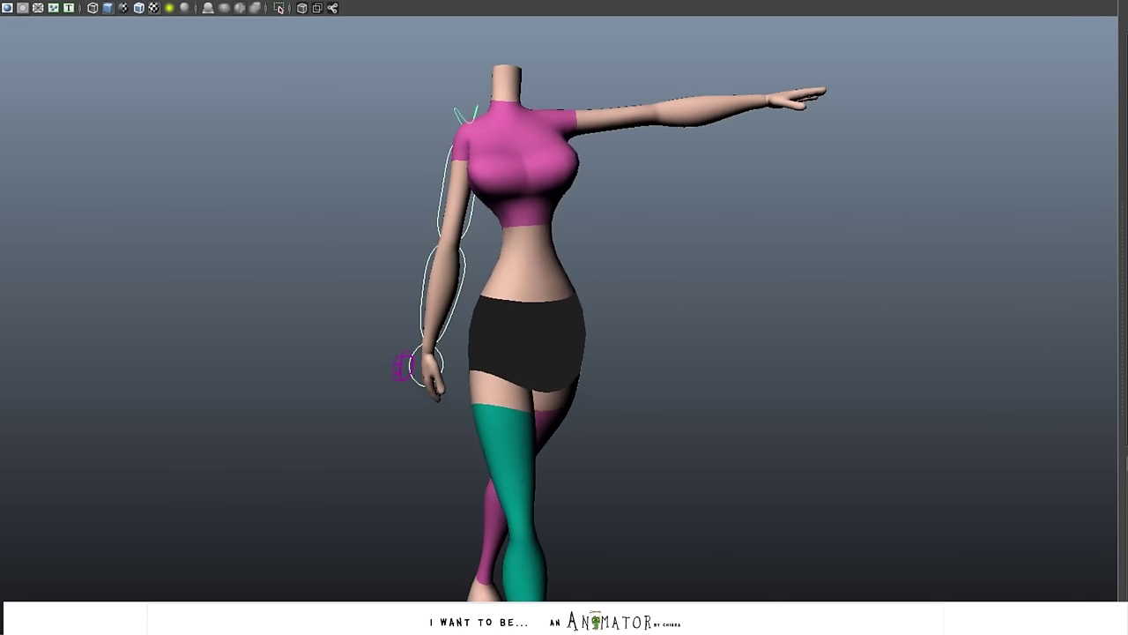
Rotate the right upper arm and forearm to swing the arm forward for the opposite contact pose
alt+drag(564, 352, 573, 459)
click(486, 150)
key(e)
alt+drag(594, 261, 551, 252)
drag(556, 204, 576, 169)
key(q)
click(488, 269)
key(e)
drag(613, 299, 608, 346)
Rotate the right hand at the wrist to match the forward-swung arm
key(q)
click(614, 349)
key(e)
drag(604, 436, 538, 432)
alt+drag(537, 432, 687, 414)
alt+drag(707, 373, 388, 392)
Rotate the right forearm again to refine the elbow bend of the forward swing
key(q)
click(469, 276)
key(e)
drag(471, 358, 601, 371)
Refine the right wrist rotation in the forward swing, checking the hand from the front and the side
key(q)
click(606, 373)
alt+middle_drag(606, 379, 540, 498)
alt+right_drag(455, 121, 607, 389)
alt+drag(606, 389, 458, 392)
alt+middle_drag(459, 392, 509, 244)
alt+drag(509, 244, 494, 247)
key(e)
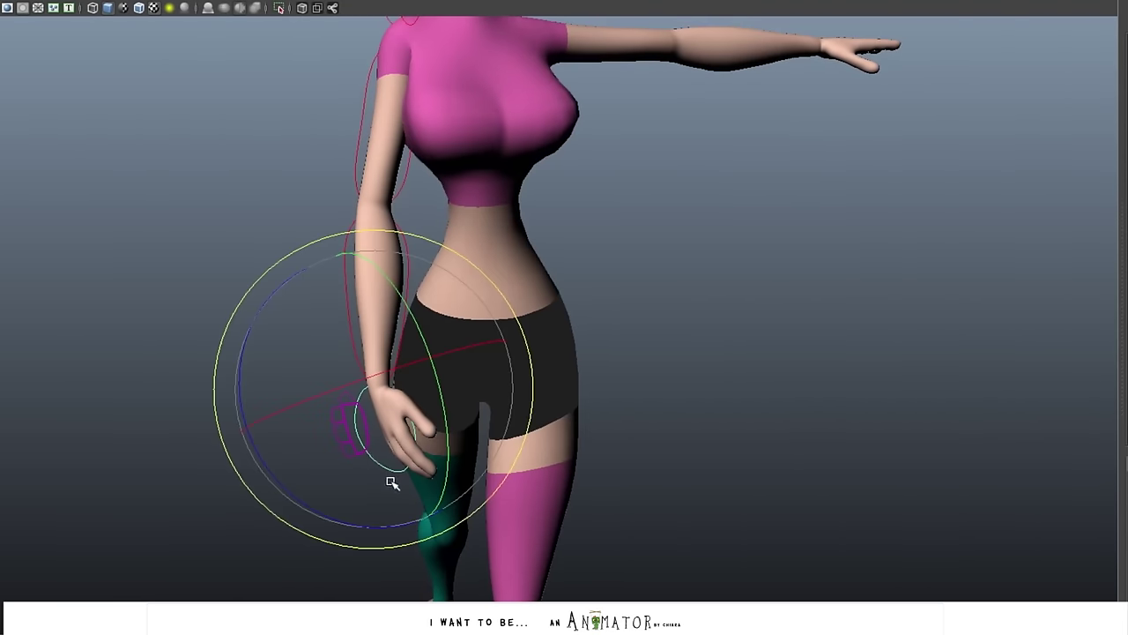
drag(365, 458, 331, 487)
alt+drag(332, 487, 453, 464)
drag(504, 266, 536, 302)
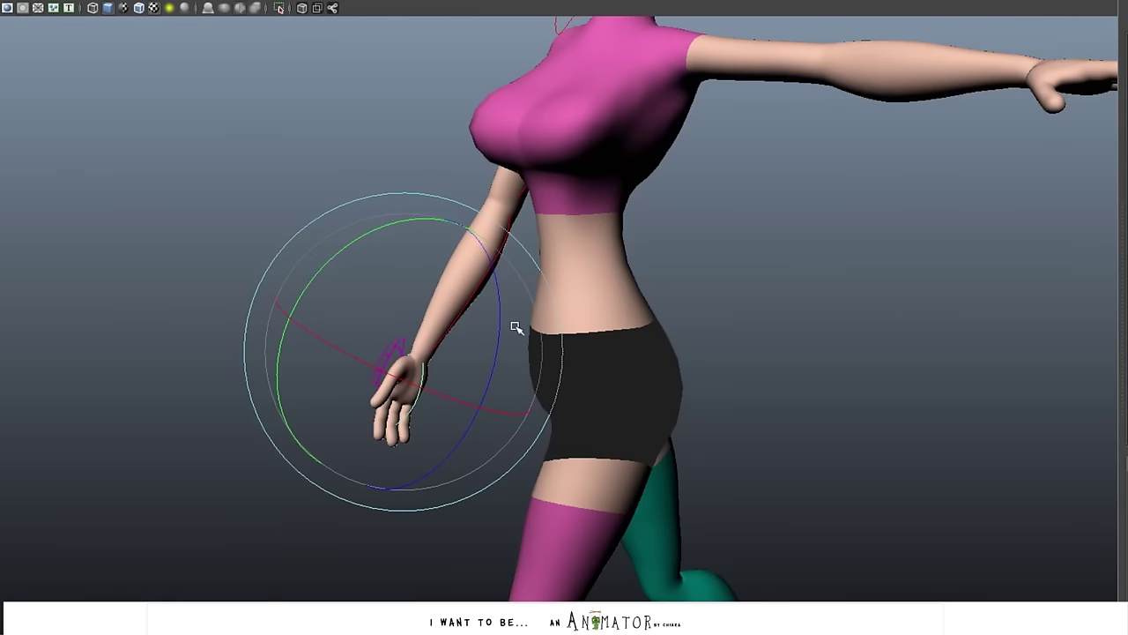
Shift the right shoulder control and rotate the right upper arm to shape the hanging arm pose
alt+drag(516, 341, 338, 410)
click(465, 289)
alt+middle_drag(337, 411, 349, 355)
key(w)
key(e)
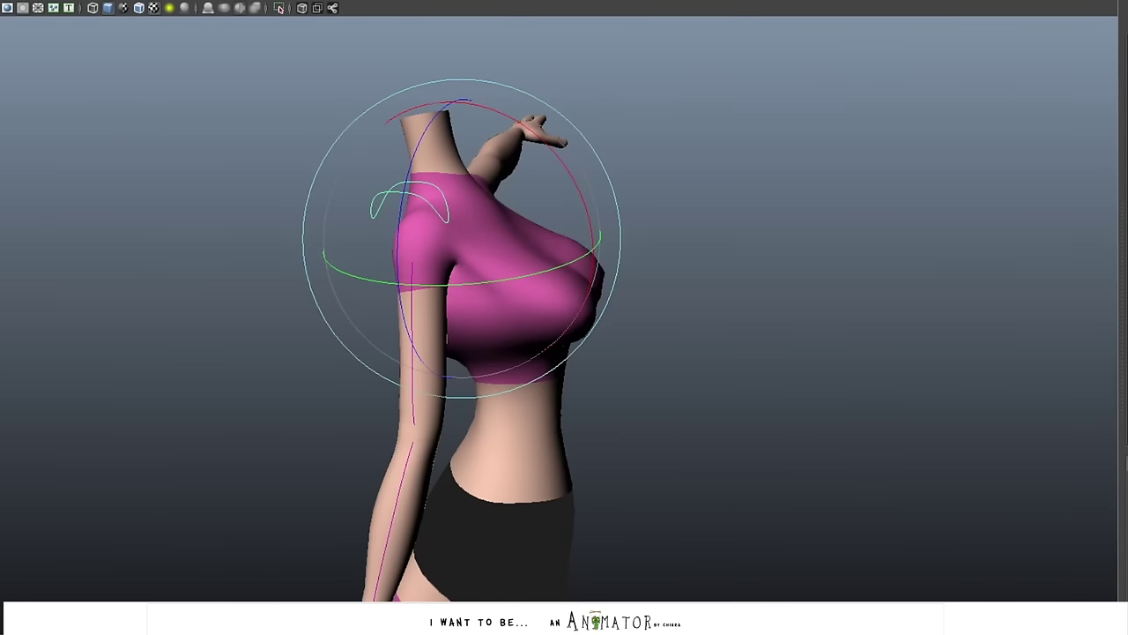
alt+drag(532, 395, 630, 381)
key(w)
drag(520, 236, 529, 239)
key(e)
drag(494, 312, 529, 323)
alt+drag(573, 342, 401, 321)
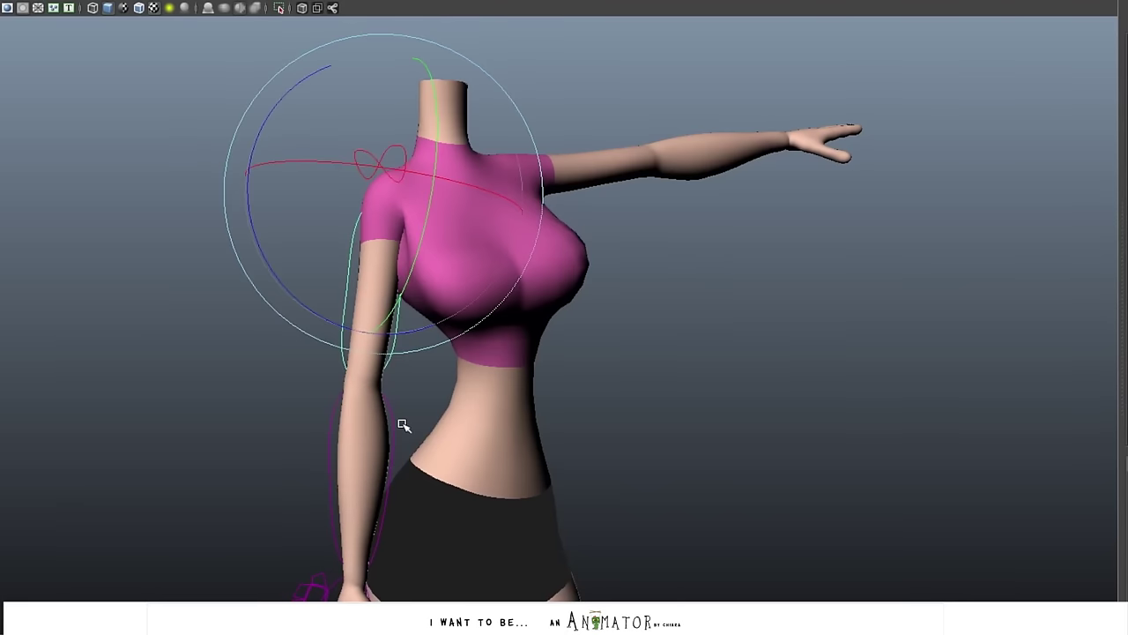
Examine the right arm pose from several angles, picking its forearm and hand controls
alt+drag(395, 422, 493, 414)
alt+middle_drag(494, 494, 498, 379)
click(503, 529)
alt+drag(547, 420, 450, 418)
click(345, 388)
click(304, 452)
alt+drag(370, 439, 582, 445)
click(428, 396)
click(589, 502)
click(456, 164)
alt+drag(589, 502, 335, 255)
At frame 15, adjust the right hand's Open Close and pose the pinky with curls, a base spread and Twist Base 10.9
click(335, 256)
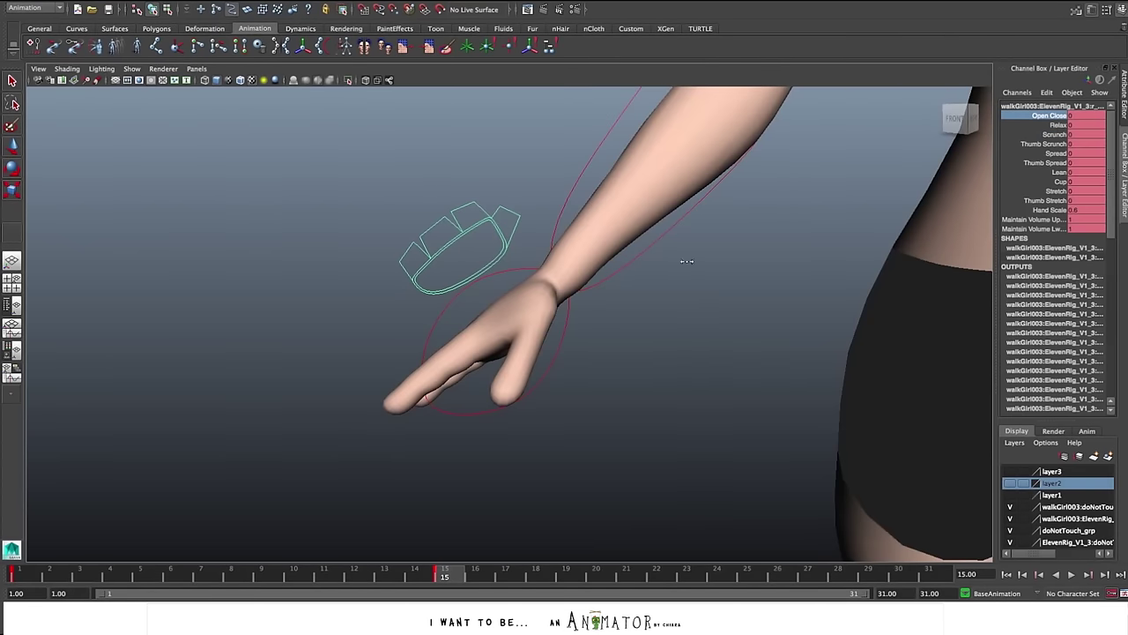
mouse_move(687, 261)
middle_down()
mouse_move(713, 258)
mouse_move(692, 258)
middle_up()
alt+drag(568, 263, 749, 268)
click(542, 247)
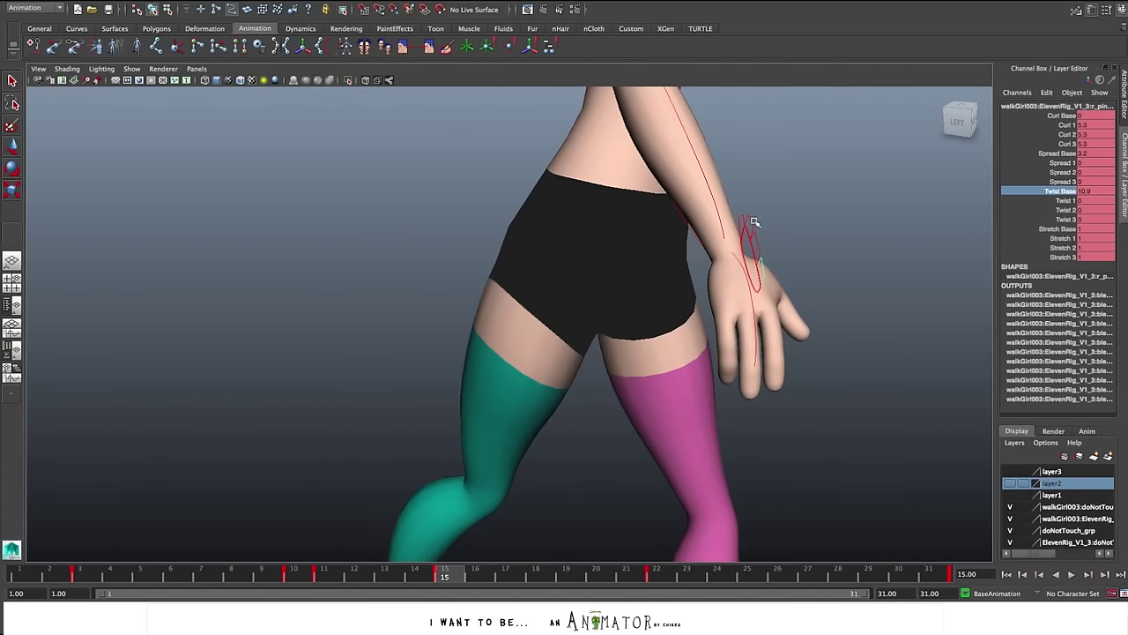
alt+drag(846, 390, 687, 371)
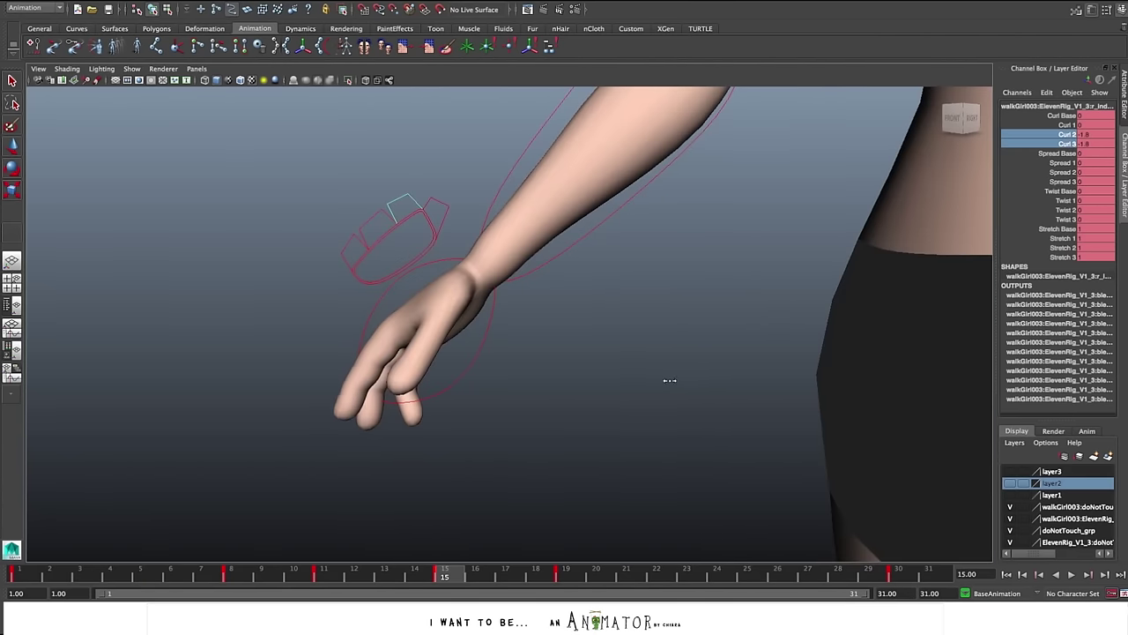
Adjust Curl 2 and Curl 3 of the right index finger, then bend the neighbouring finger into a relaxed pose
middle_drag(669, 381, 661, 381)
alt+drag(593, 381, 632, 381)
click(519, 257)
middle_drag(587, 462, 595, 462)
alt+drag(595, 461, 636, 468)
middle_drag(668, 475, 680, 475)
middle_drag(696, 435, 704, 434)
alt+drag(703, 435, 758, 439)
middle_drag(709, 551, 716, 551)
alt+drag(716, 551, 600, 507)
Fine-tune the bend of the remaining right-hand finger to complete the relaxed hand pose
click(451, 241)
middle_drag(676, 341, 683, 341)
click(1058, 125)
middle_drag(820, 292, 840, 292)
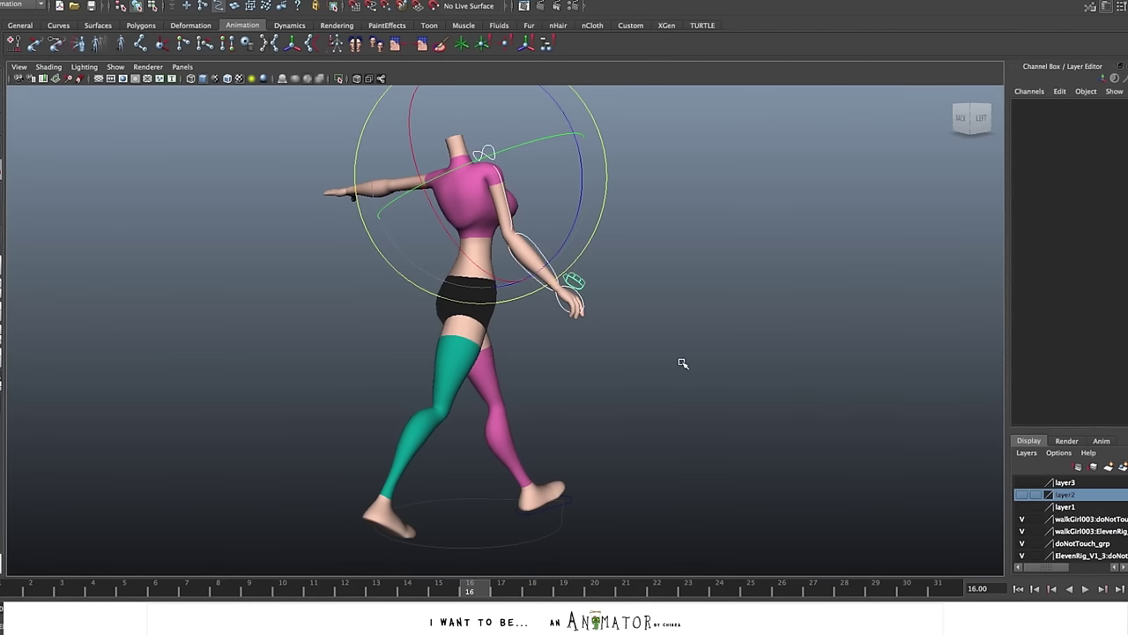
Deselect the right arm controls and show layer3 with the left arm's controls
click(682, 363)
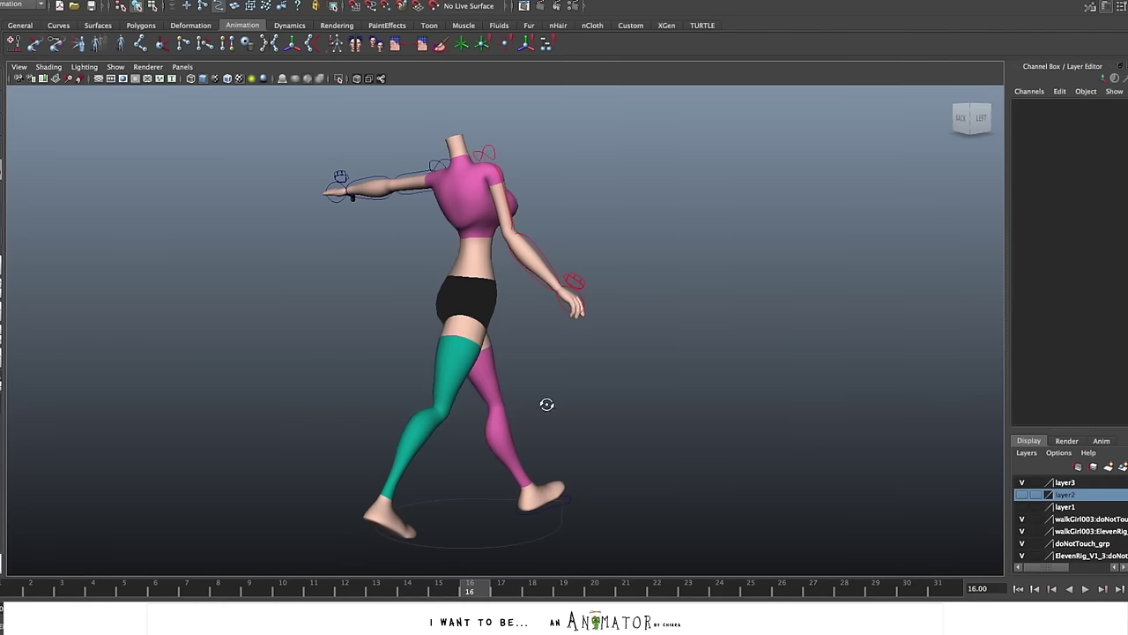
alt+drag(547, 404, 542, 534)
alt+drag(726, 422, 776, 329)
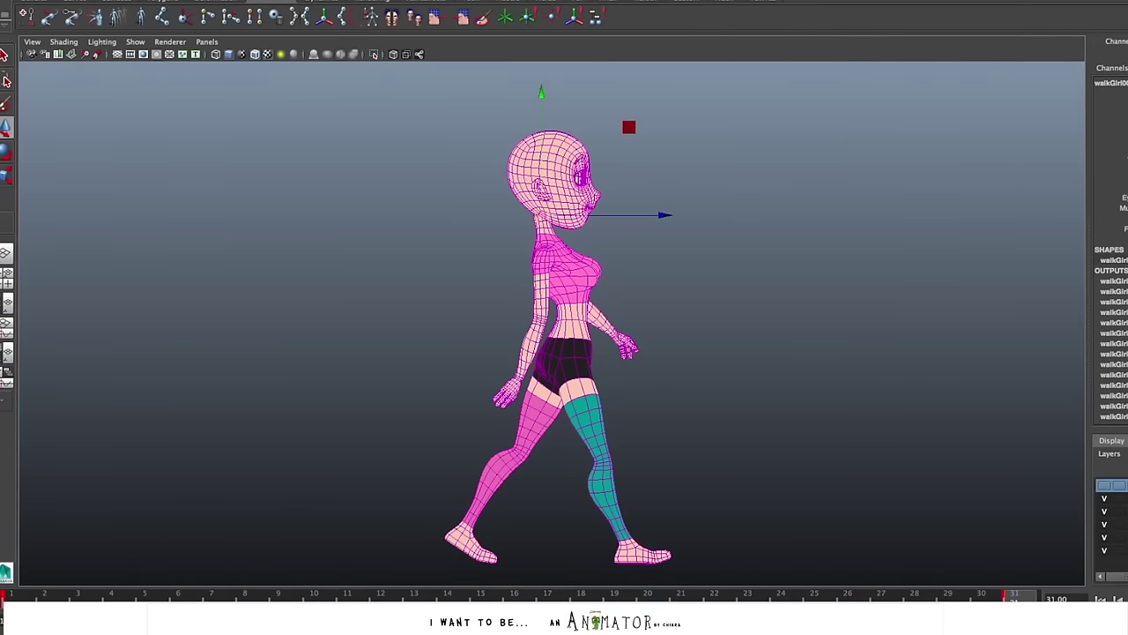
Key the head control at frame 16 and tilt the head slightly down at frame 6
click(519, 596)
key(e)
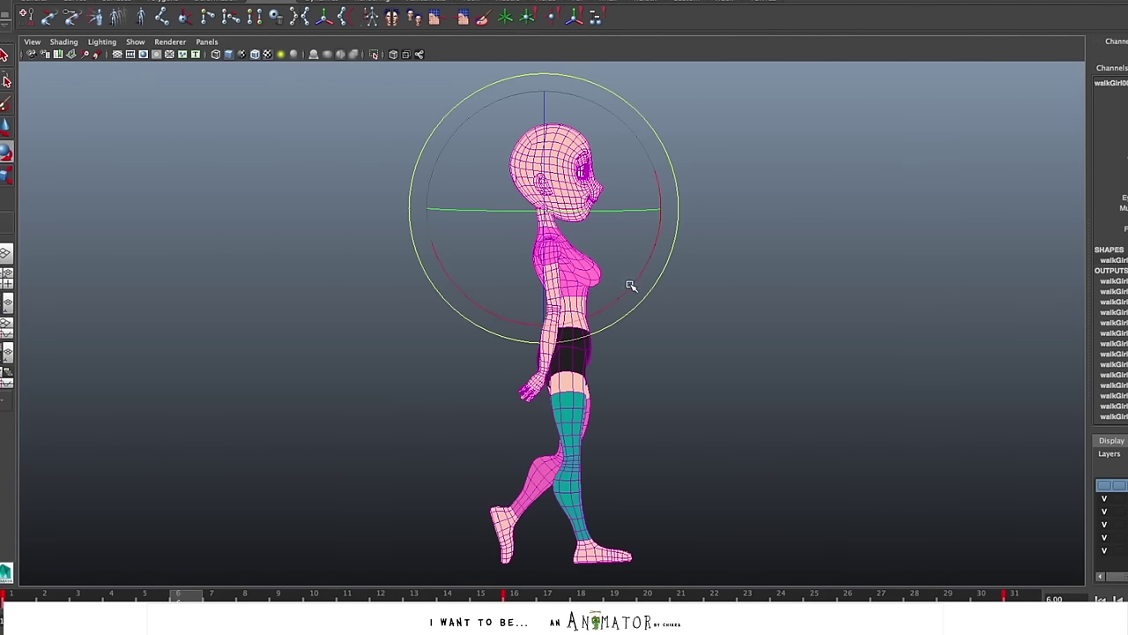
drag(623, 294, 621, 297)
Raise the head slightly at frame 12 and tilt it up a little
key(w)
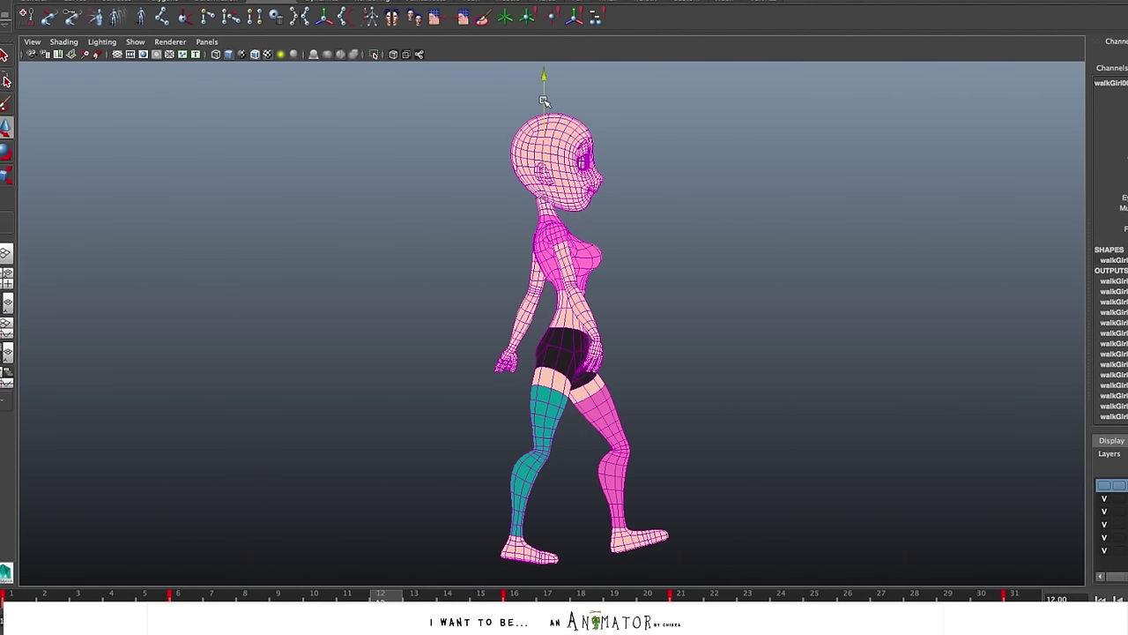
key(e)
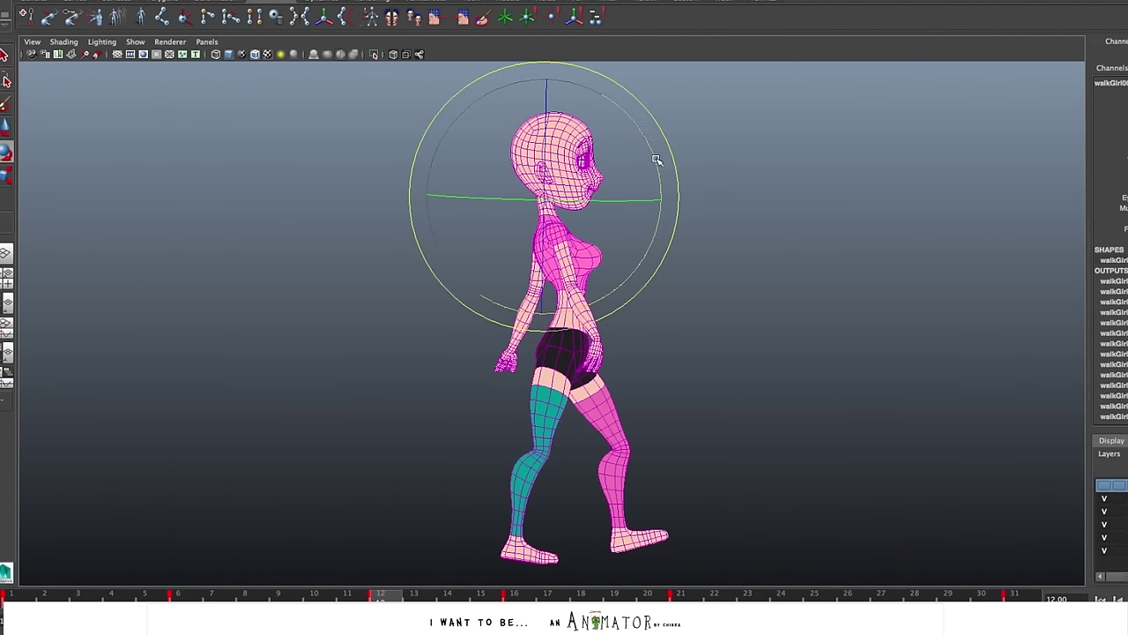
drag(641, 129, 638, 126)
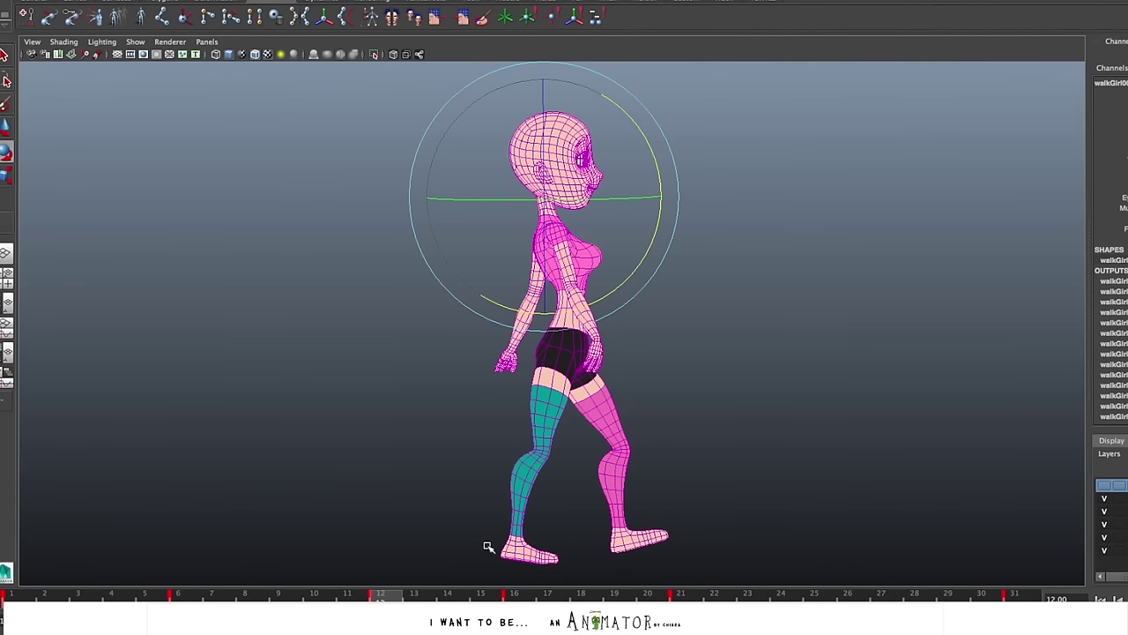
Check the head's keyed poses backwards from frame 27 and rotate the head up slightly
click(528, 597)
key(comma)
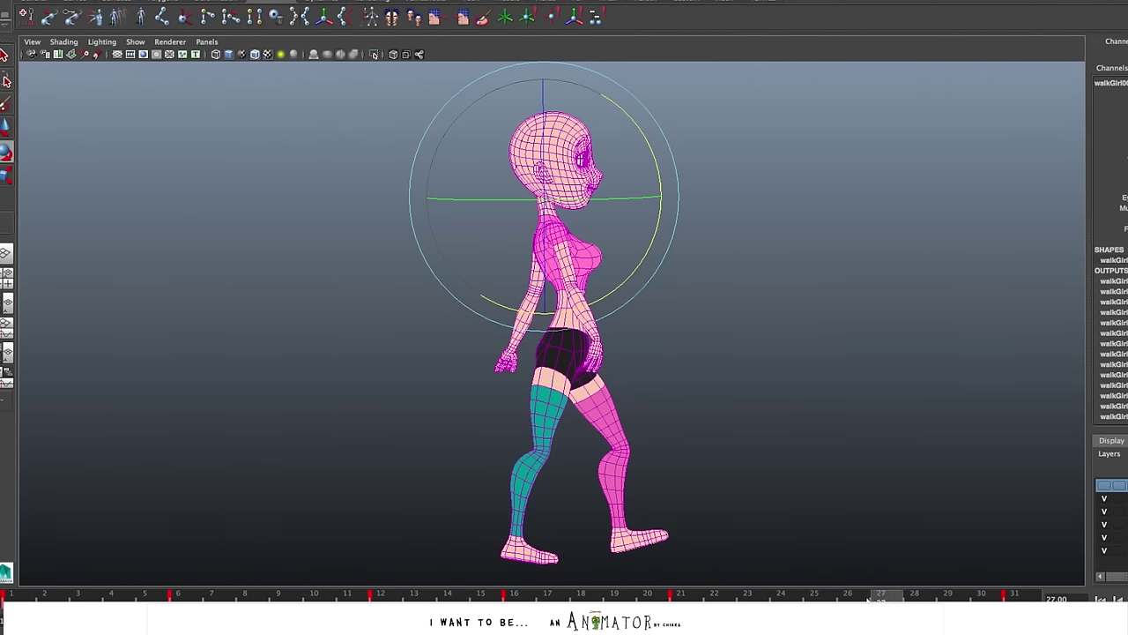
key(comma)
key(comma)
drag(663, 242, 662, 235)
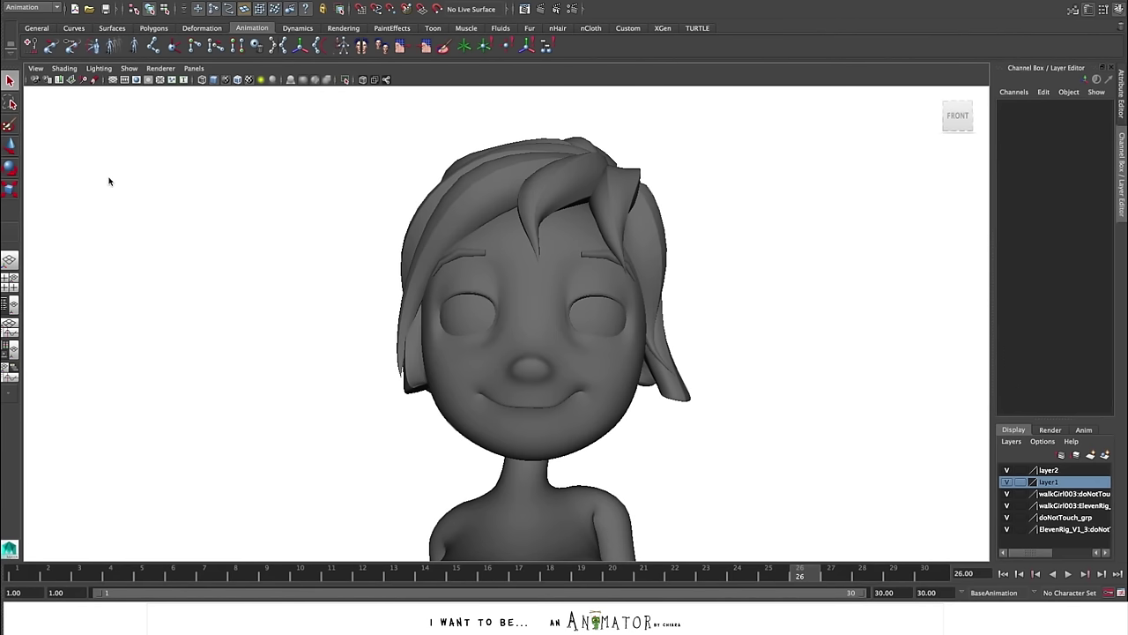
Display the rig's control curves around the head in the front view
click(127, 68)
click(137, 129)
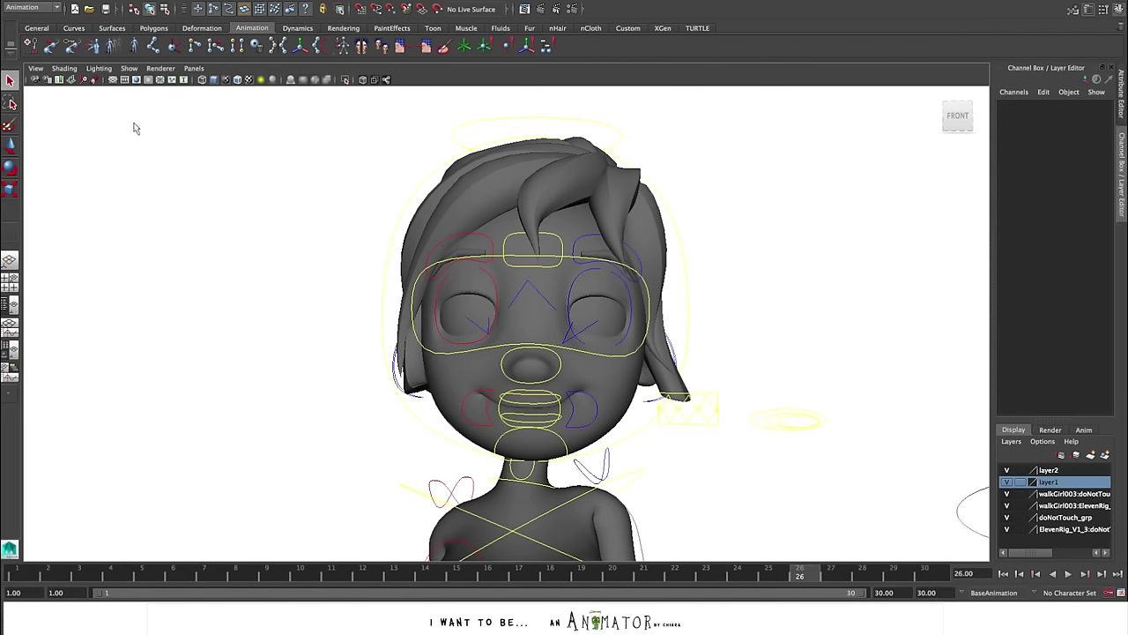
alt+drag(688, 432, 722, 422)
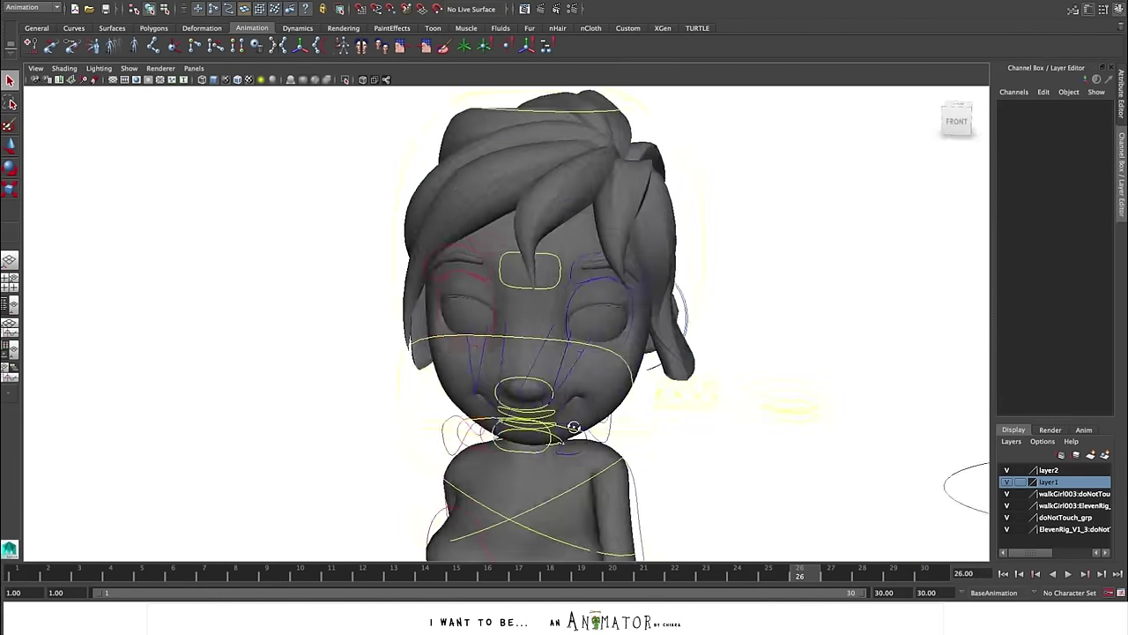
Select the hair and head meshes directly, checking the head from the front and the side
click(564, 264)
alt+drag(564, 265, 547, 294)
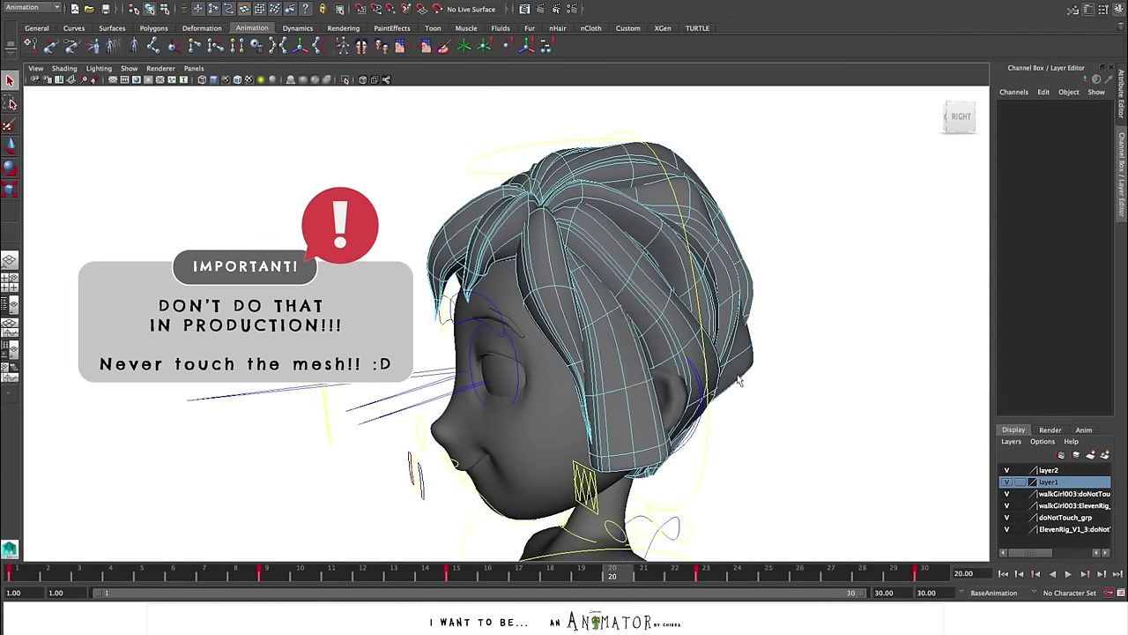
double_click(546, 293)
double_click(458, 232)
alt+drag(458, 232, 564, 255)
right_drag(566, 256, 520, 259)
alt+drag(520, 282, 669, 309)
drag(656, 388, 723, 463)
alt+drag(493, 493, 310, 544)
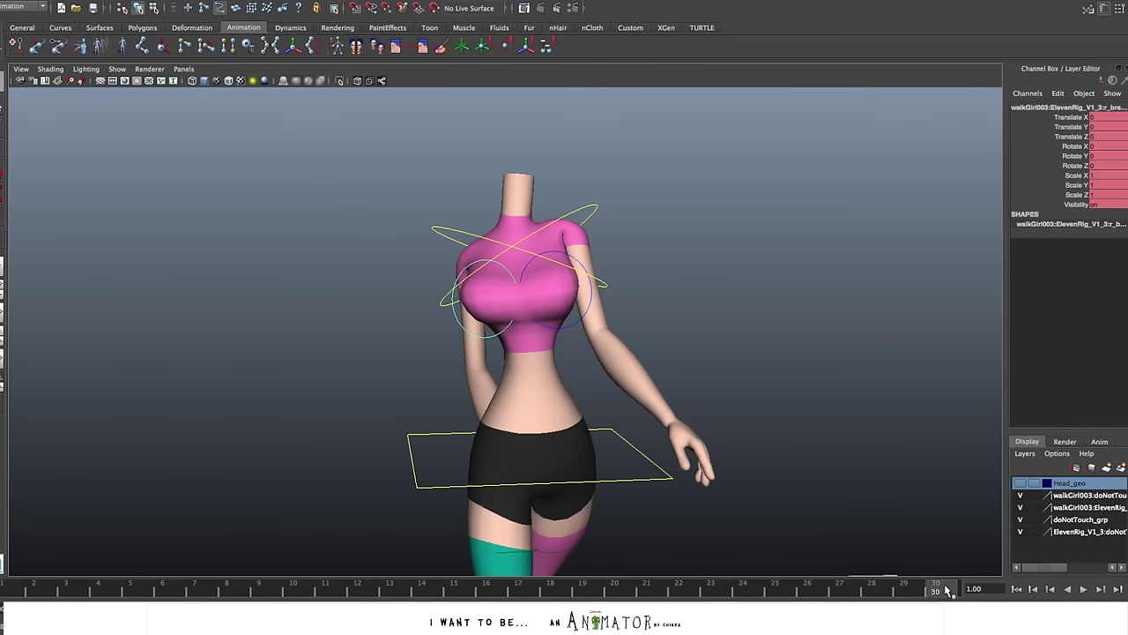
Key the right breast control at frames 16 and 30 and review the opening frames of the walk
click(499, 592)
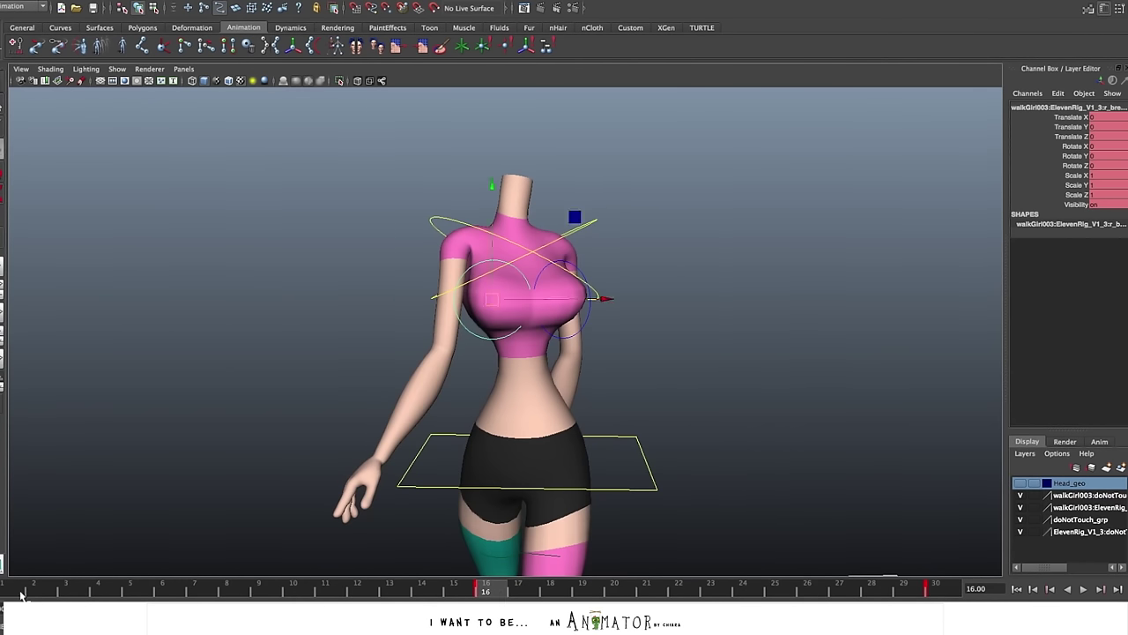
drag(29, 592, 118, 592)
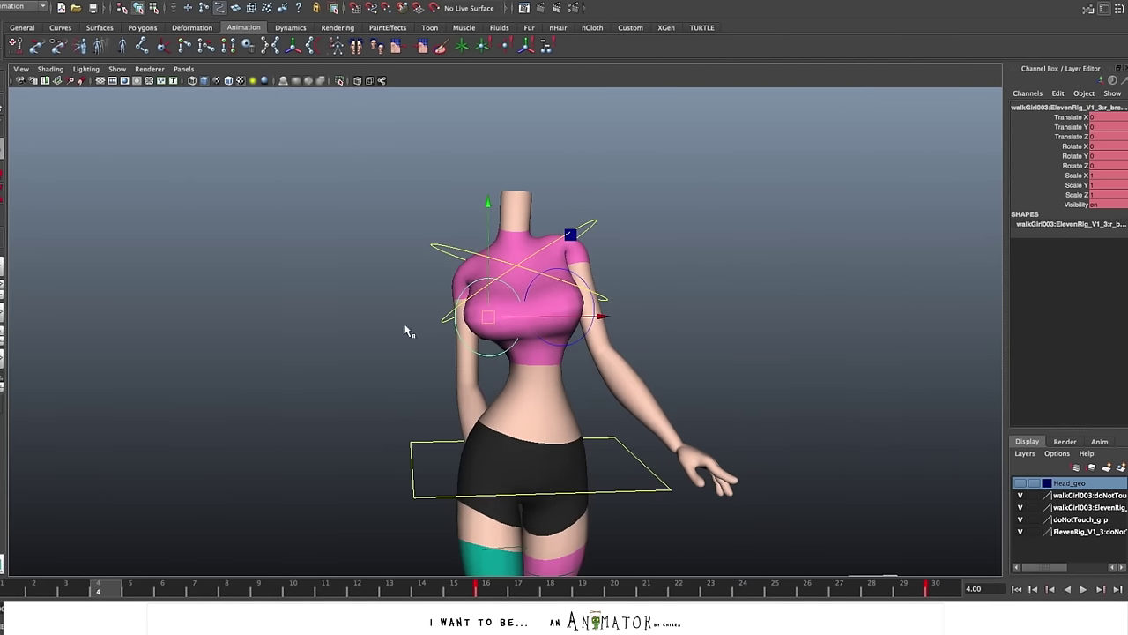
key(comma)
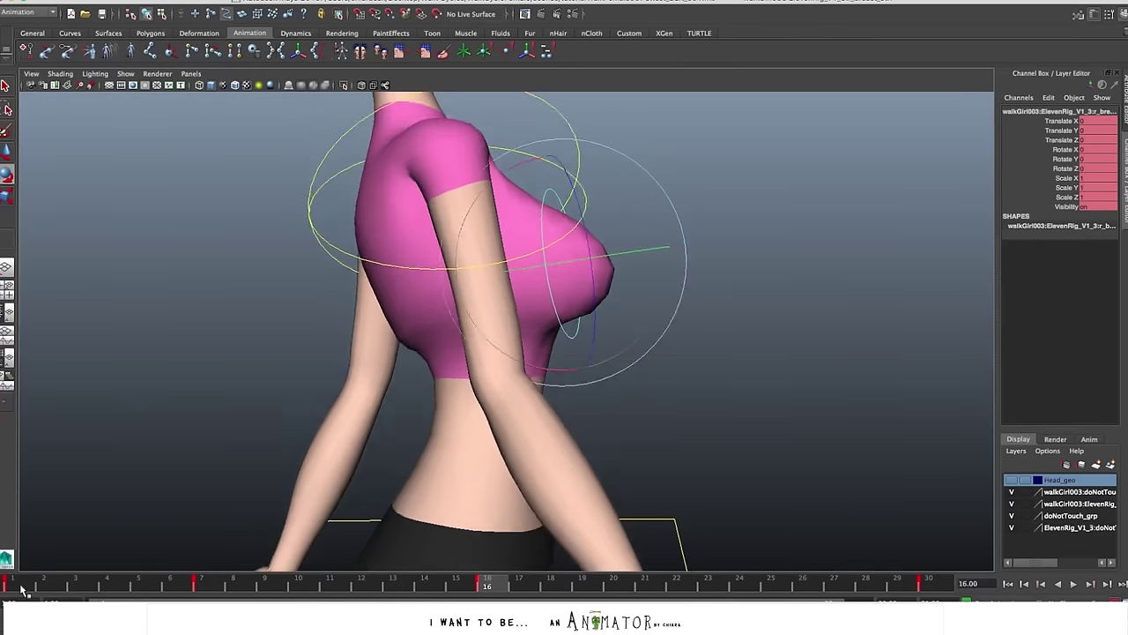
Copy the right breast control's frame 1 pose to frame 16 and key it there
click(20, 589)
middle_drag(19, 589, 487, 591)
key(s)
Scrub through the bounce and adjust the right breast control's position with the Move tool at frame 10
drag(268, 590, 490, 582)
key(w)
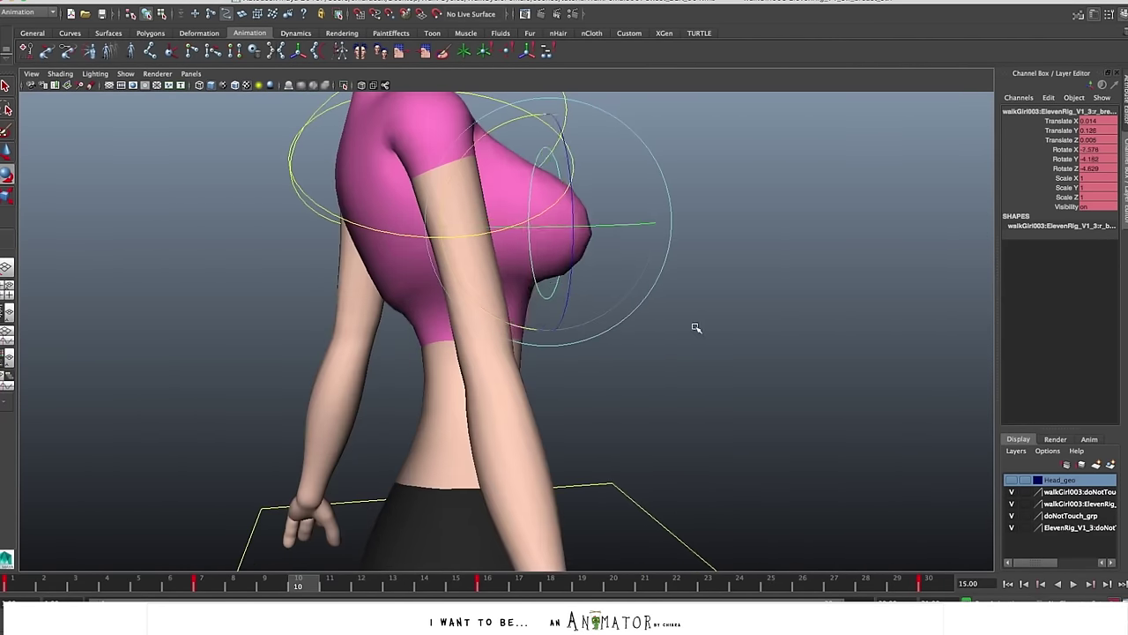
key(w)
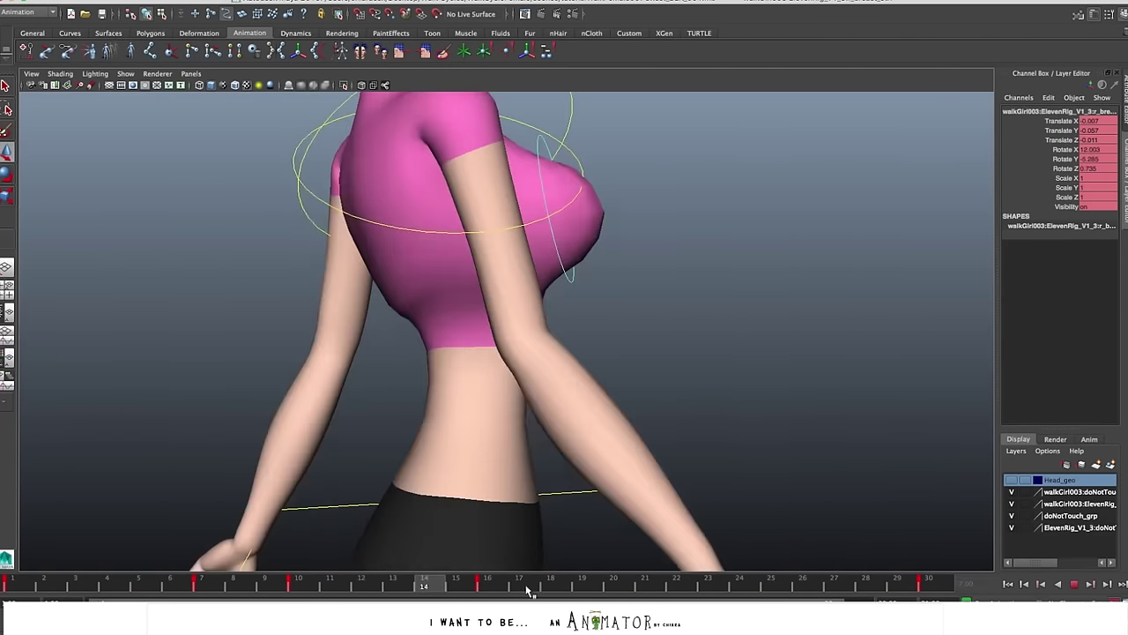